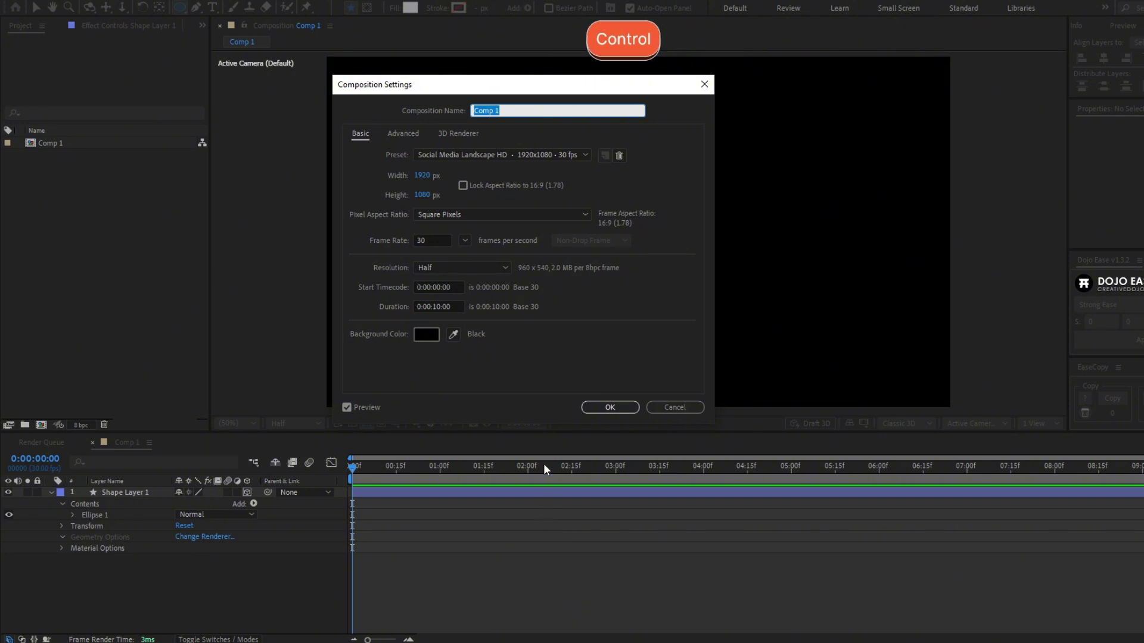
Switch the composition's 3D renderer from its settings to Cinema 4D.
left_click(455, 133)
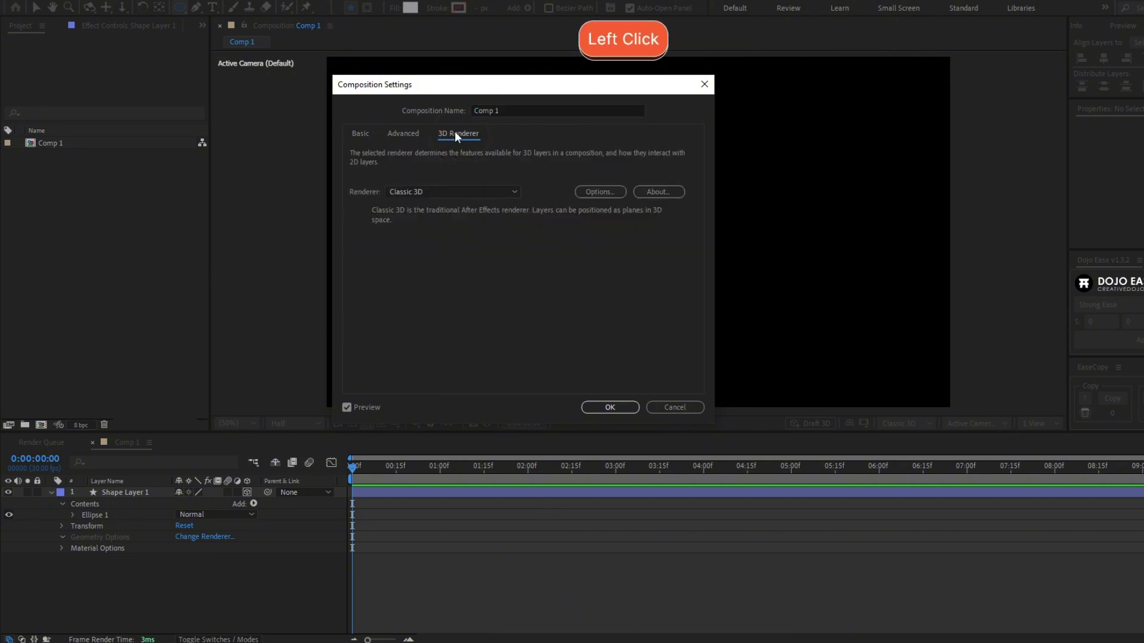
left_click(402, 194)
left_click(442, 236)
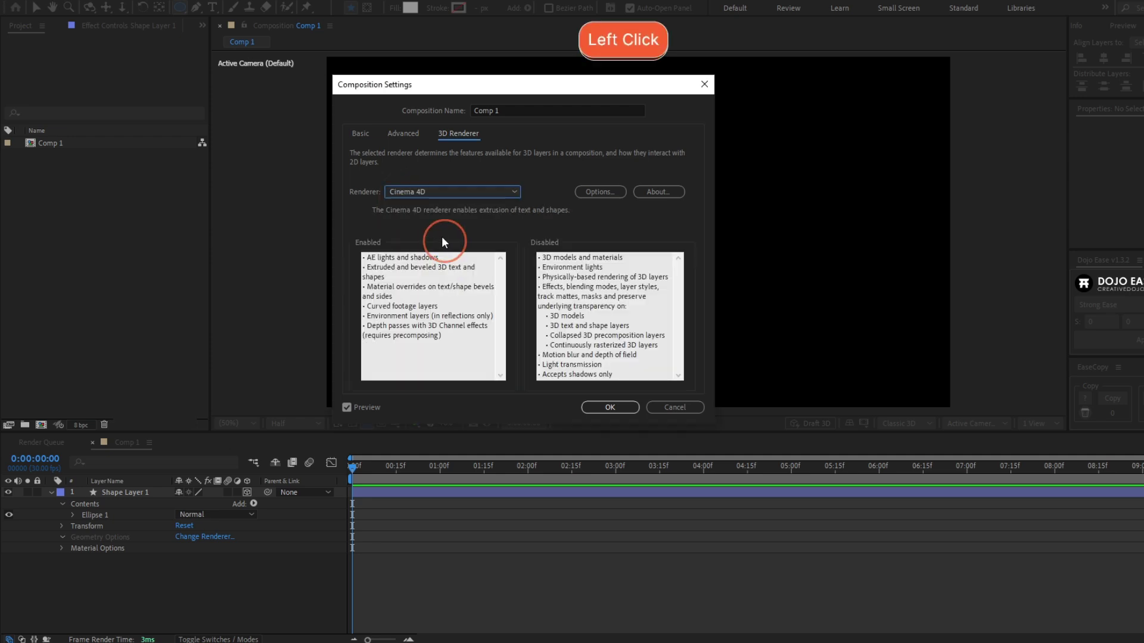
left_click_drag(368, 268, 653, 427)
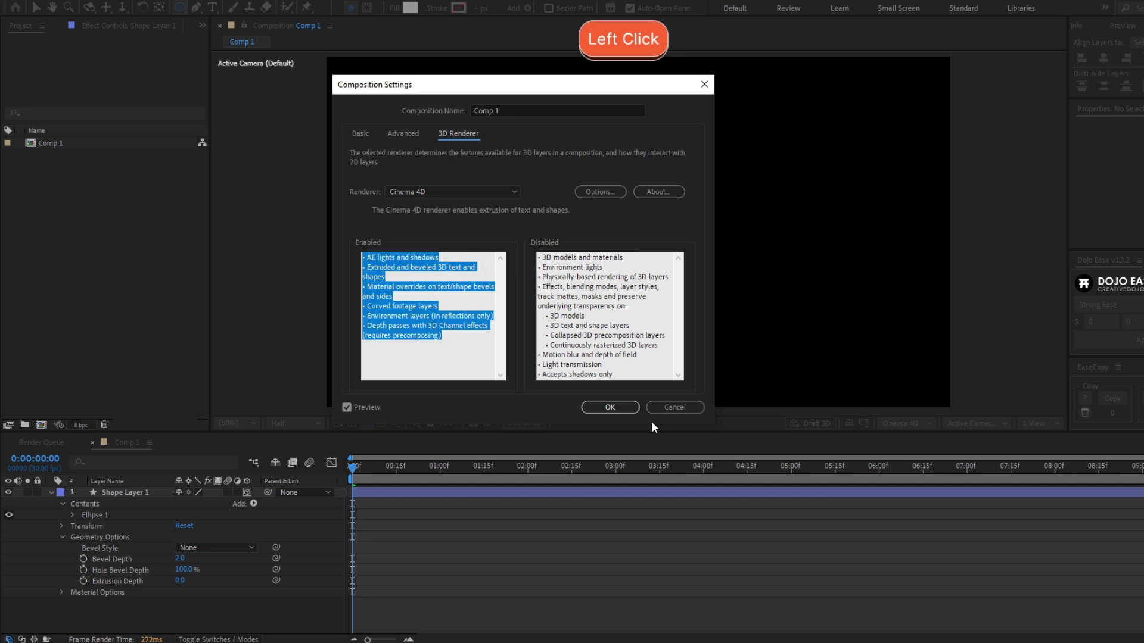
left_click(611, 409)
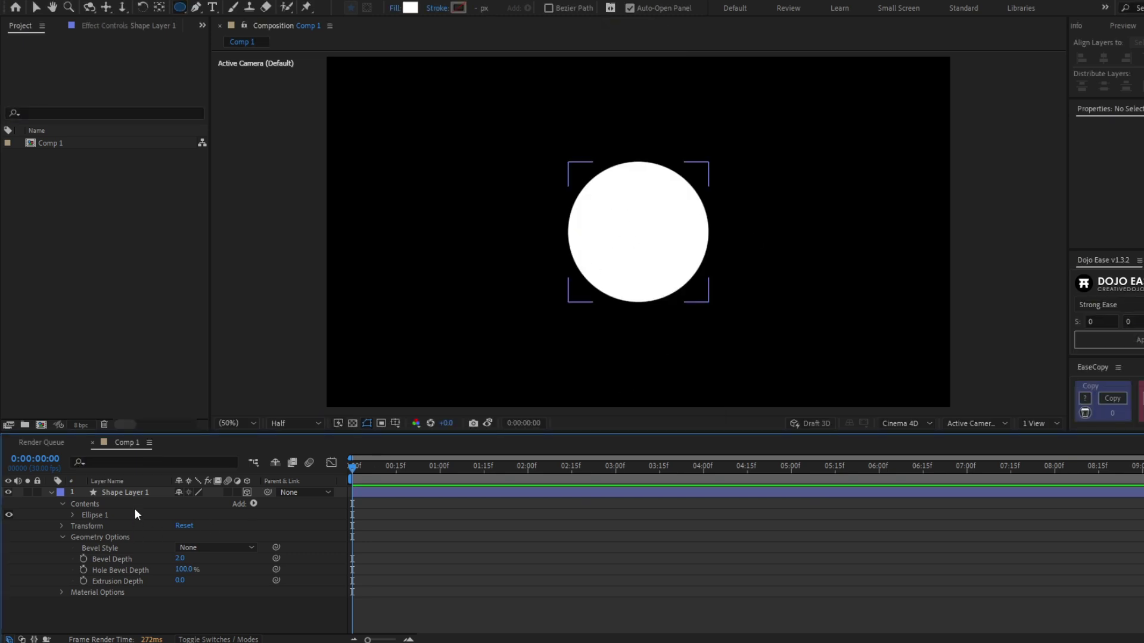
Remove the circle's fill and give it a white stroke 38 px wide.
left_click(570, 191)
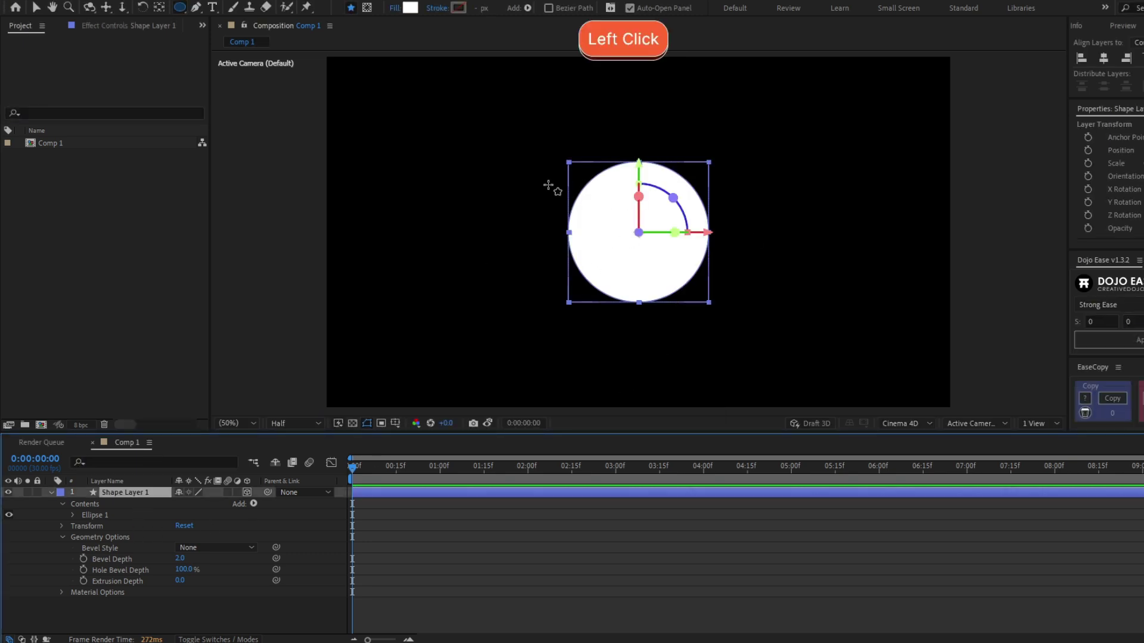
left_click(393, 12)
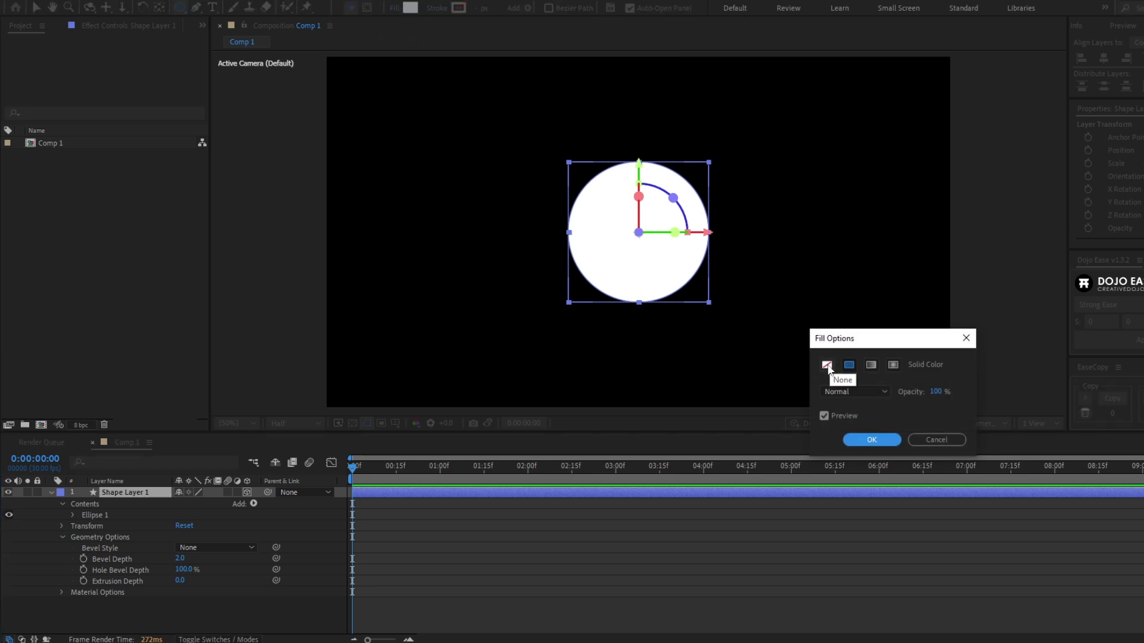
left_click(827, 368)
left_click(870, 439)
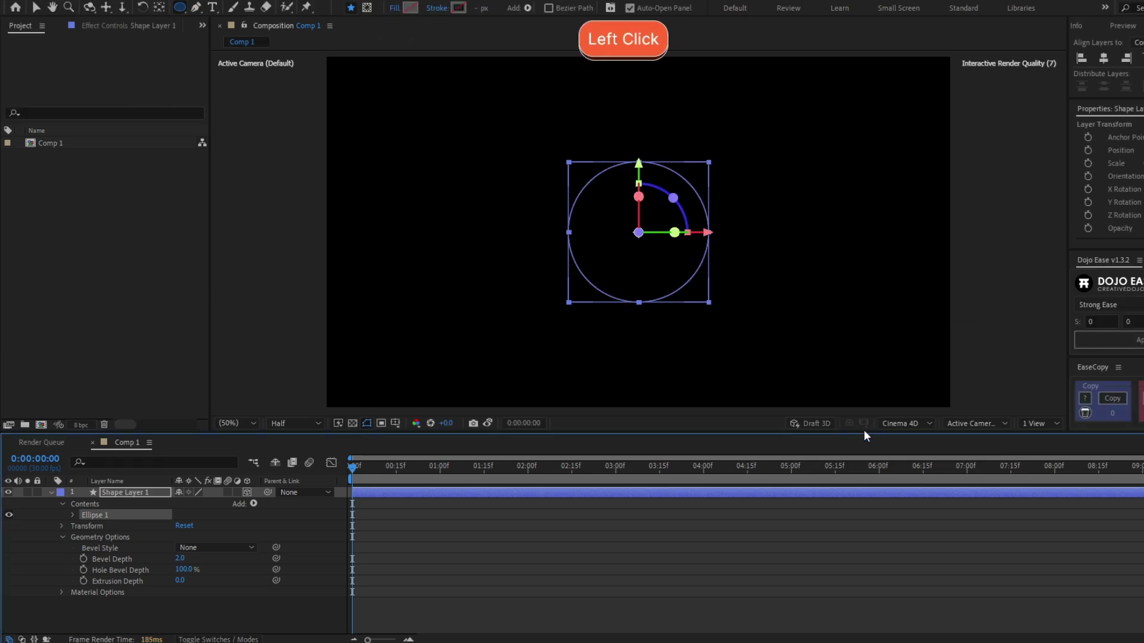
left_click(478, 13)
type("38")
key("Return")
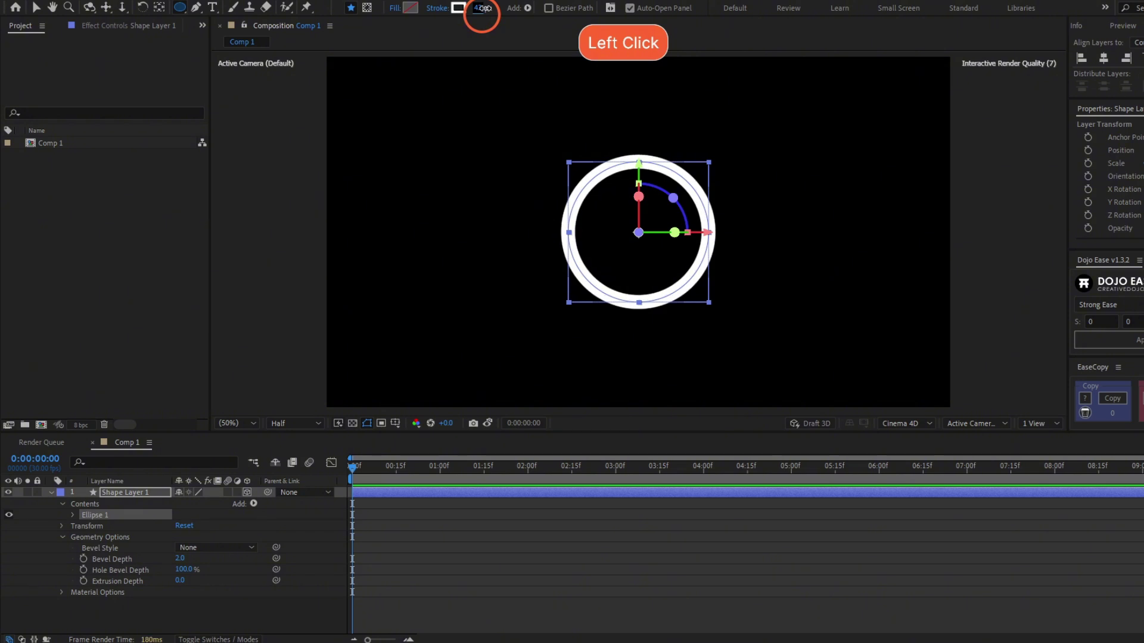
Rename the shape layer as Ring.
left_click(134, 492)
key("Return")
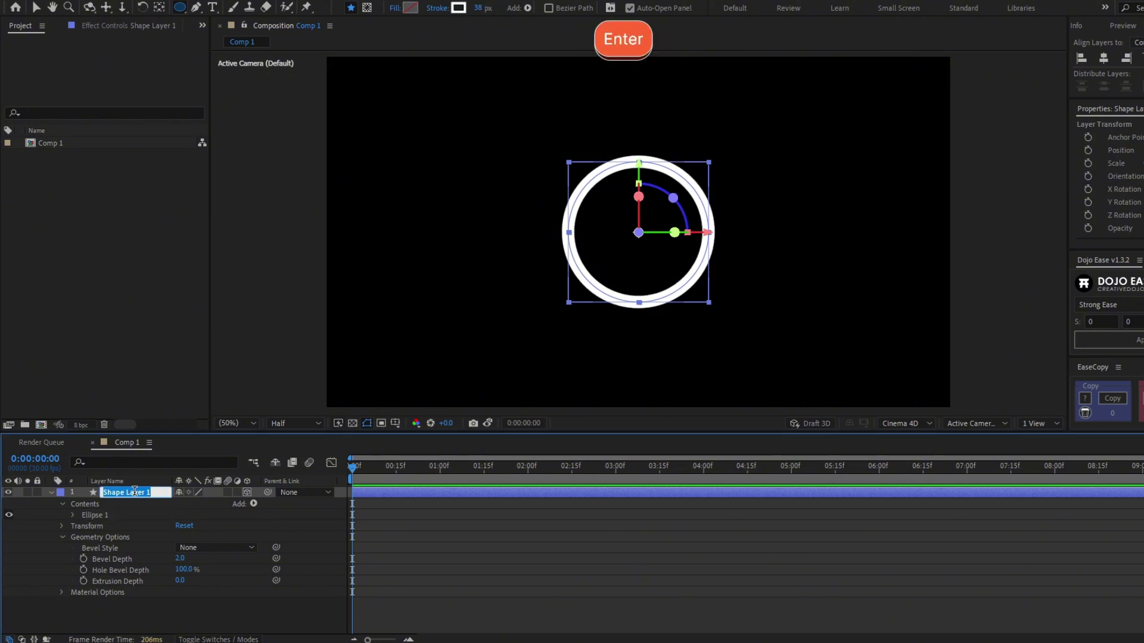
type("Ring")
key("Return")
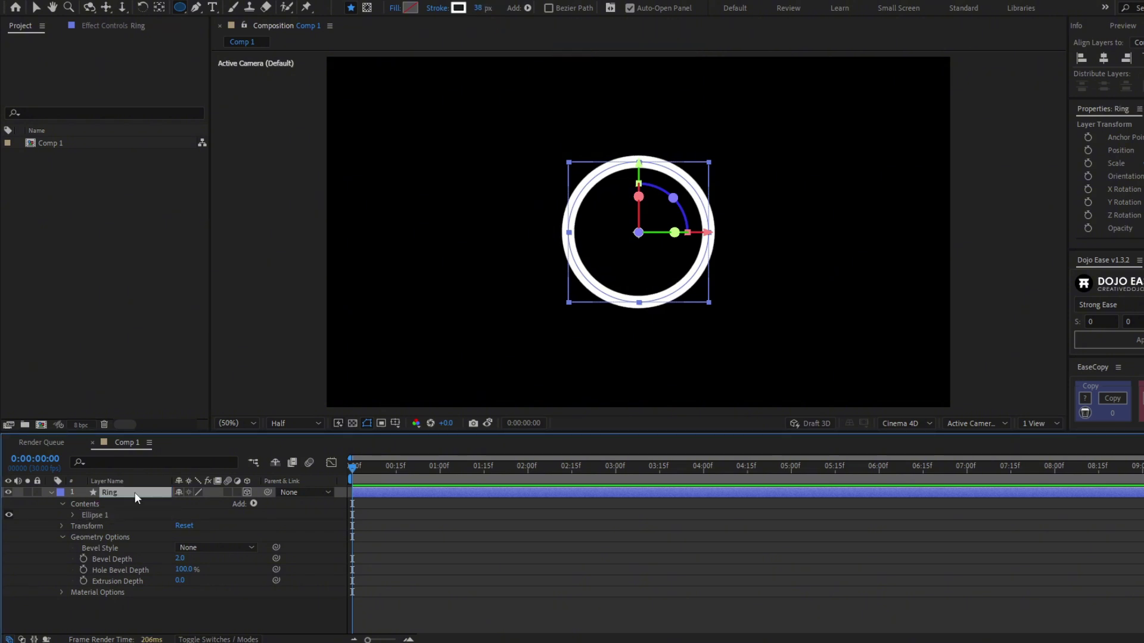
Rotate the Ring layer around its X axis until it lies almost flat in the view.
left_click(147, 495)
key("r")
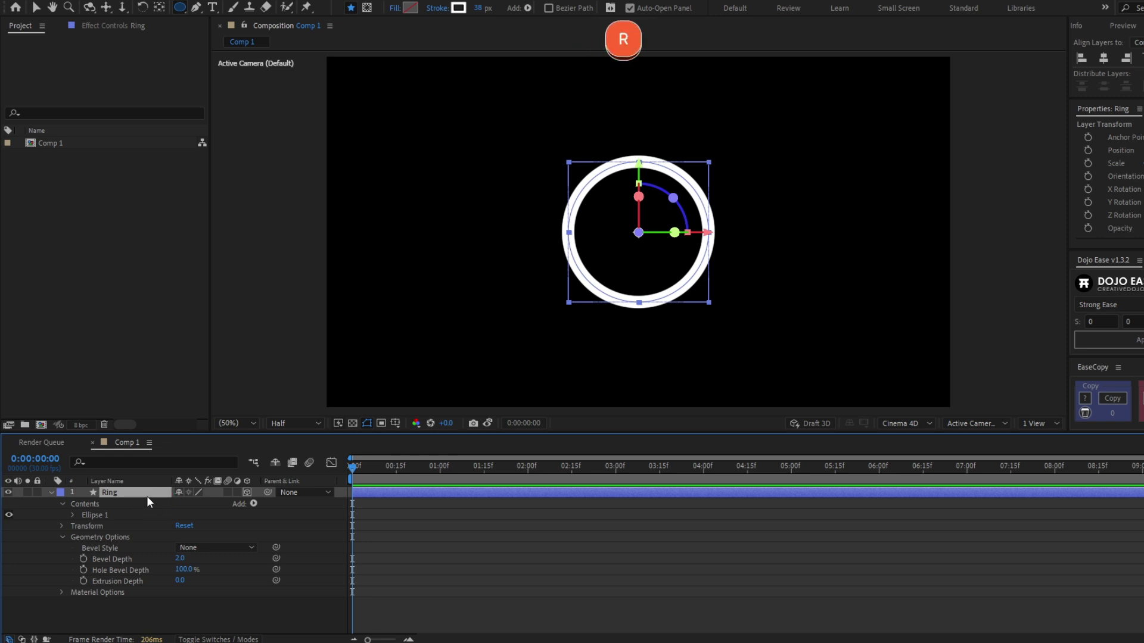
mouse_move(193, 519)
left_mouse_down()
mouse_move(136, 502)
mouse_move(189, 517)
left_mouse_up()
left_click(250, 524)
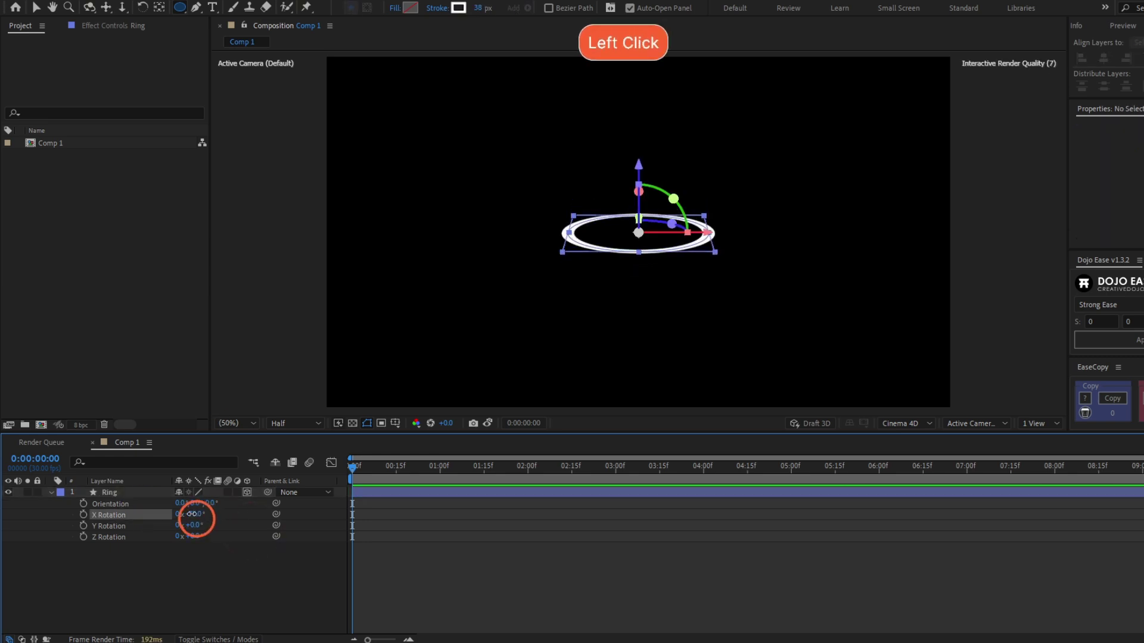
left_click(422, 540)
Set the Ring layer's bevel style to Convex in its geometry options.
left_click(61, 515)
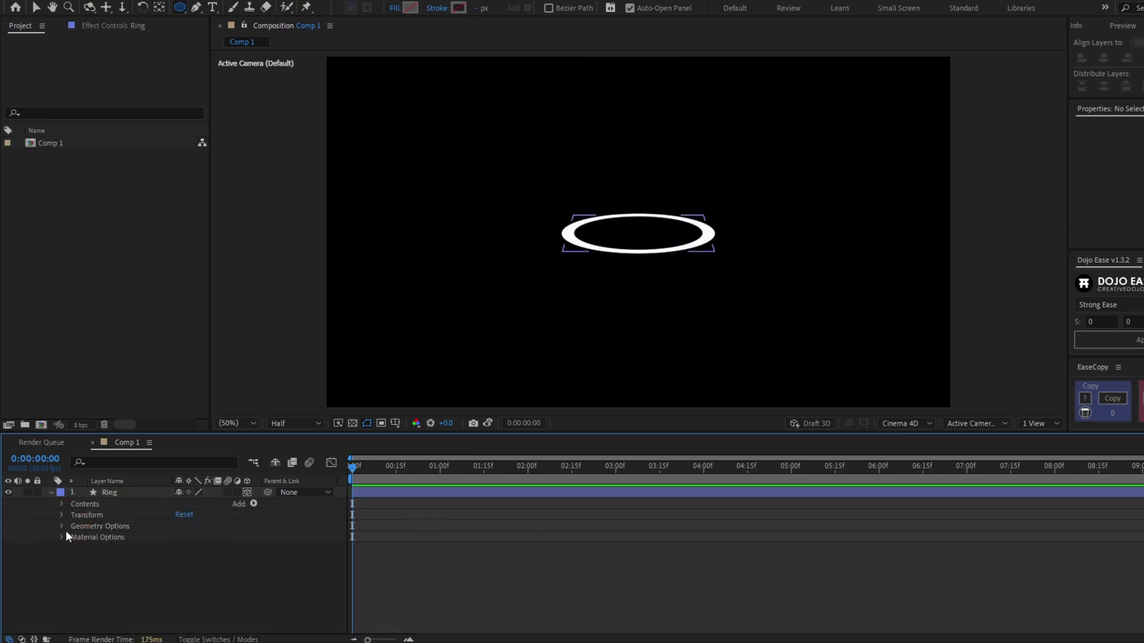
left_click(61, 527)
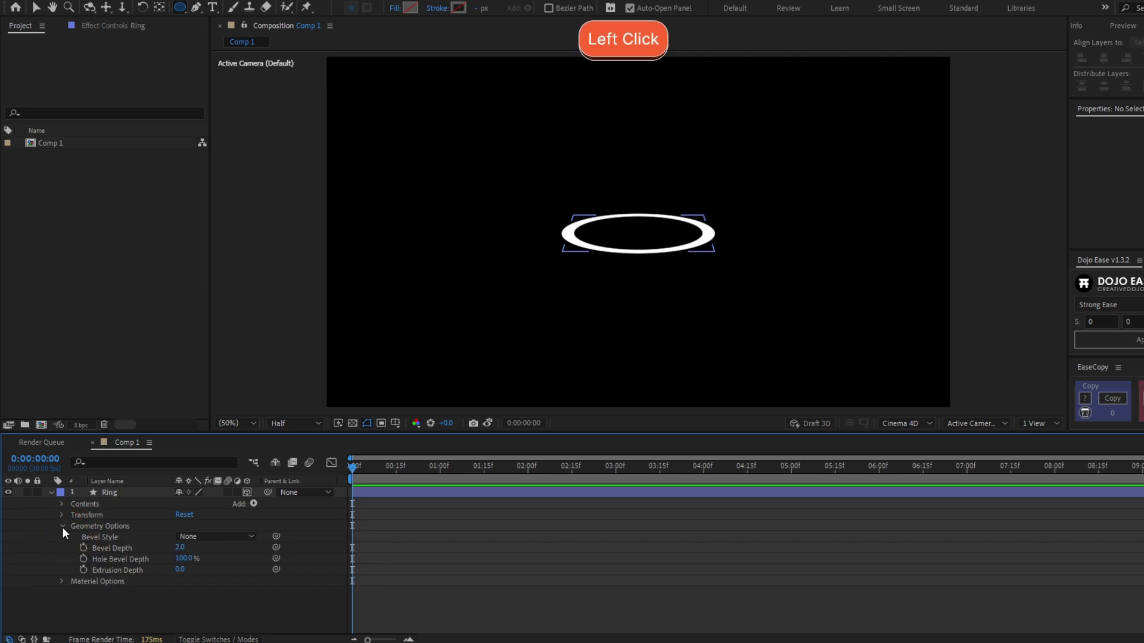
left_click(178, 537)
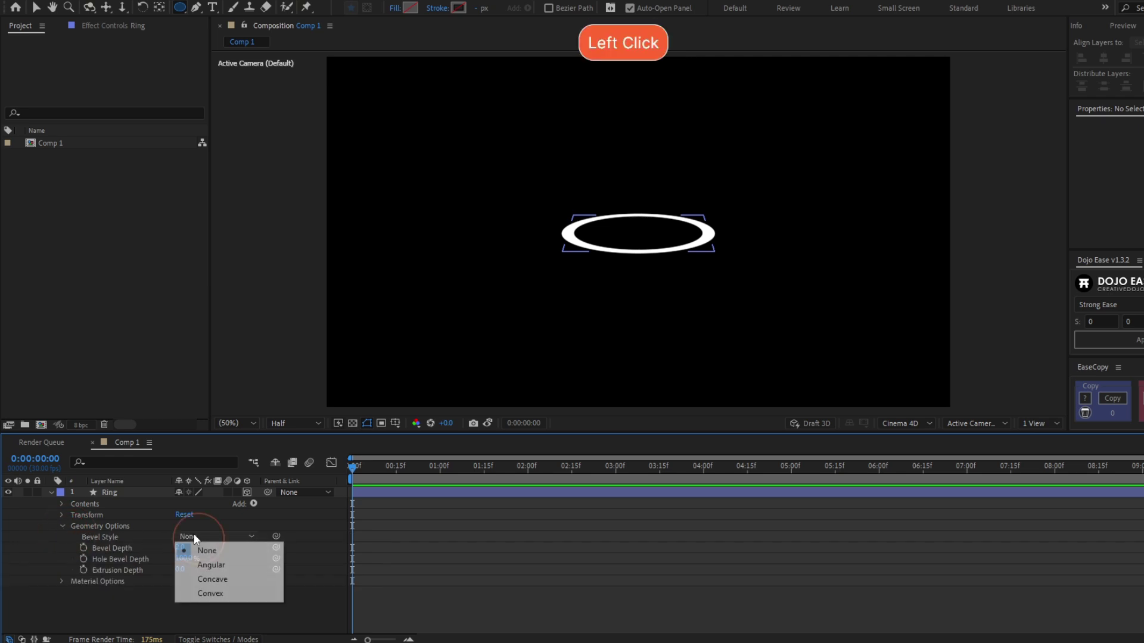
left_click(224, 594)
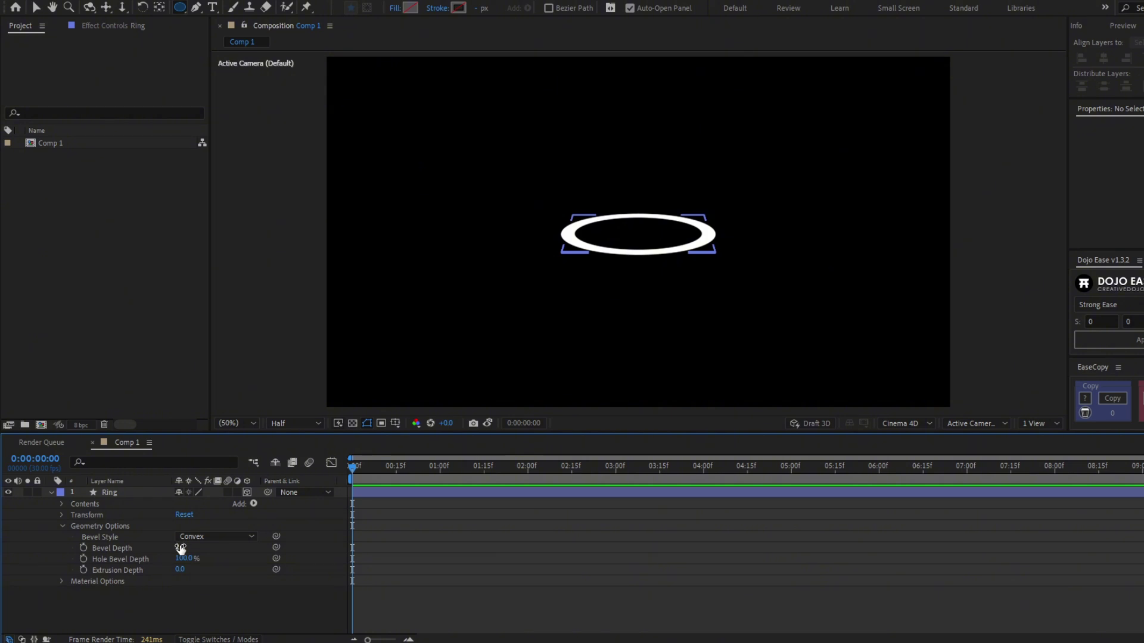
Try a bevel depth of 10 on the Ring layer and examine the ring's shape up close.
left_click_drag(181, 550, 298, 540)
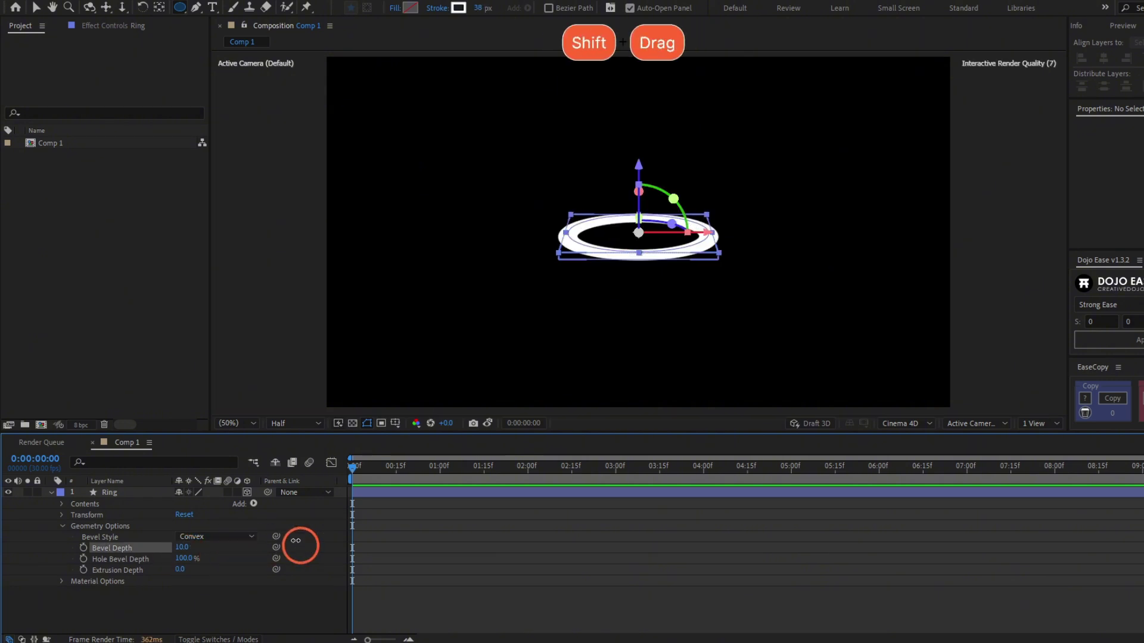
left_click(522, 599)
scroll(712, 266, "up", 2)
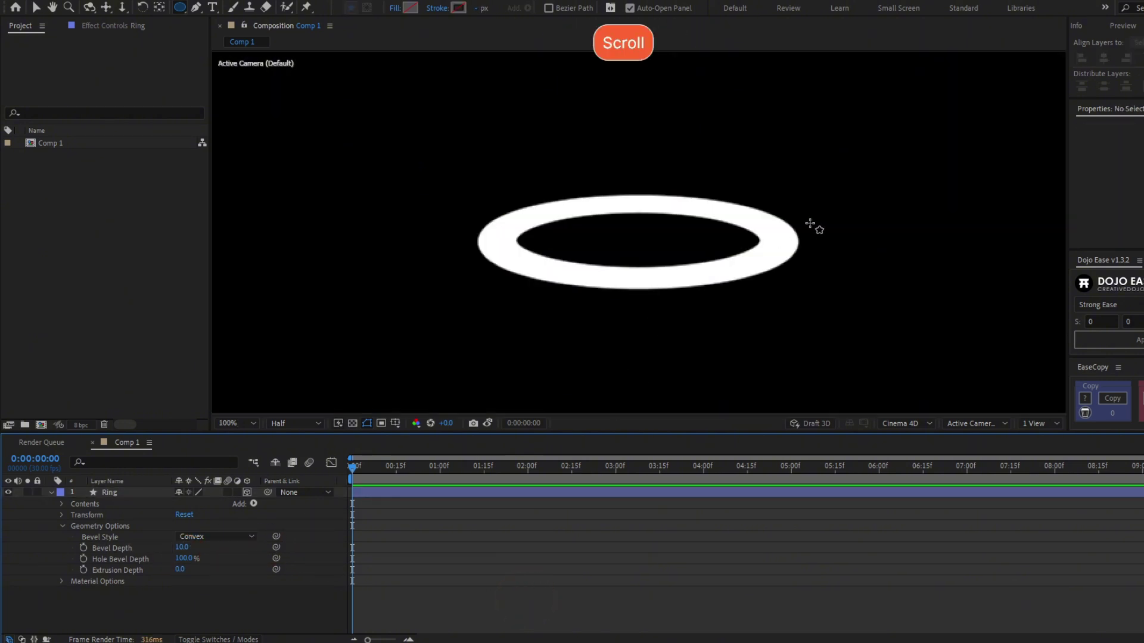
left_click(528, 260)
left_click_drag(119, 548, 558, 563)
scroll(746, 314, "down", 2)
Try bevel depths of 50 and 100 on the Ring layer.
left_click(182, 546)
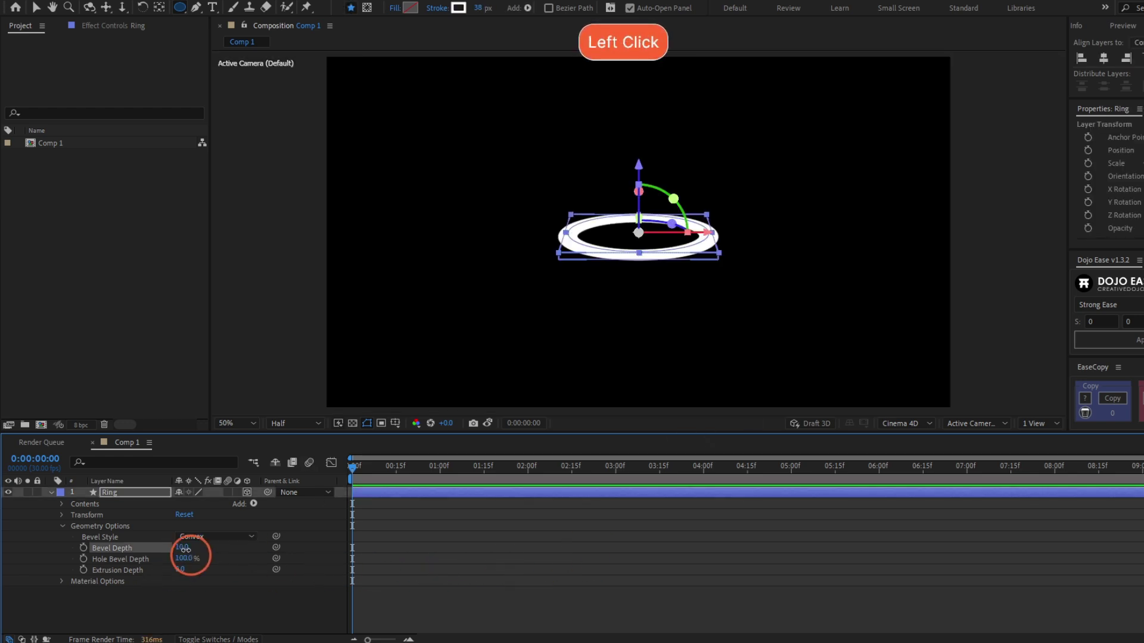
type("50")
key("Return")
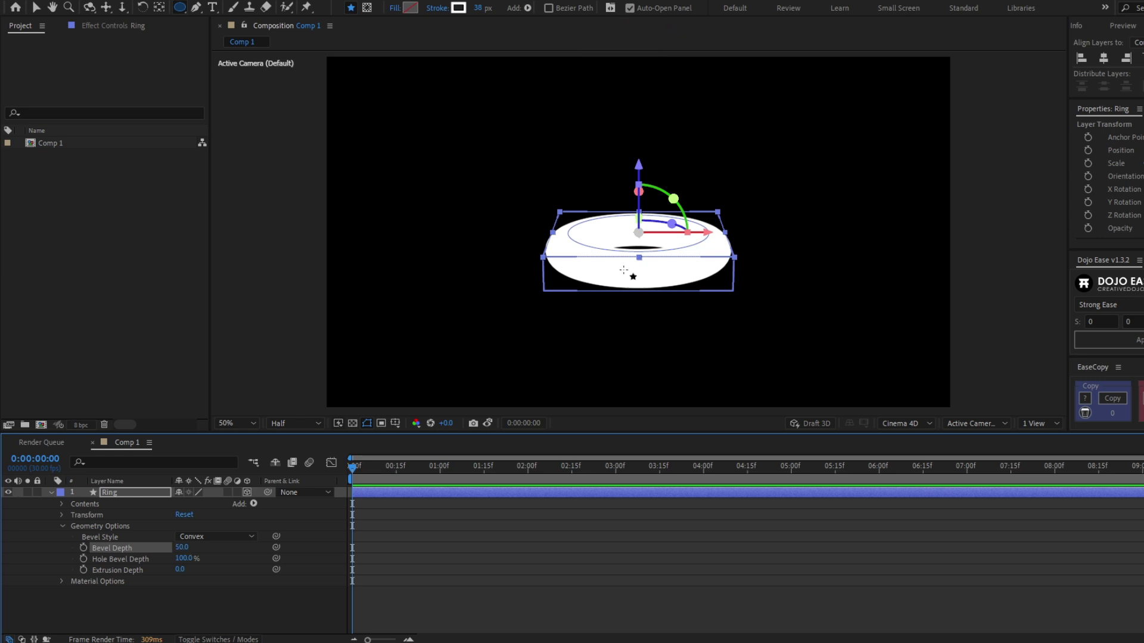
scroll(630, 280, "up", 2)
left_click(182, 548)
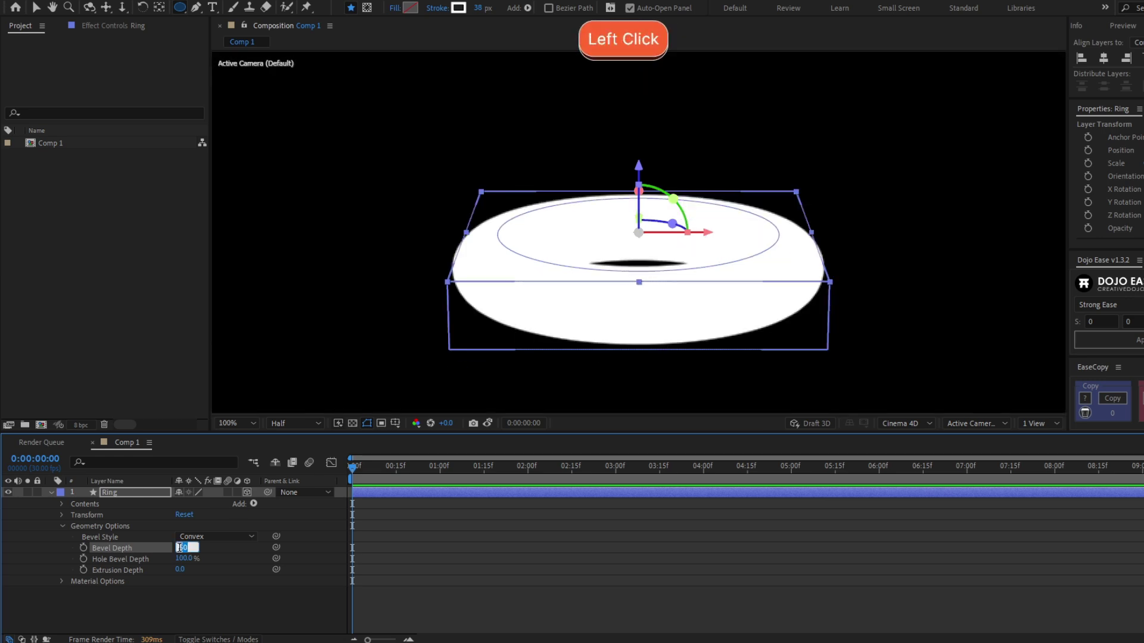
type("100")
key("Return")
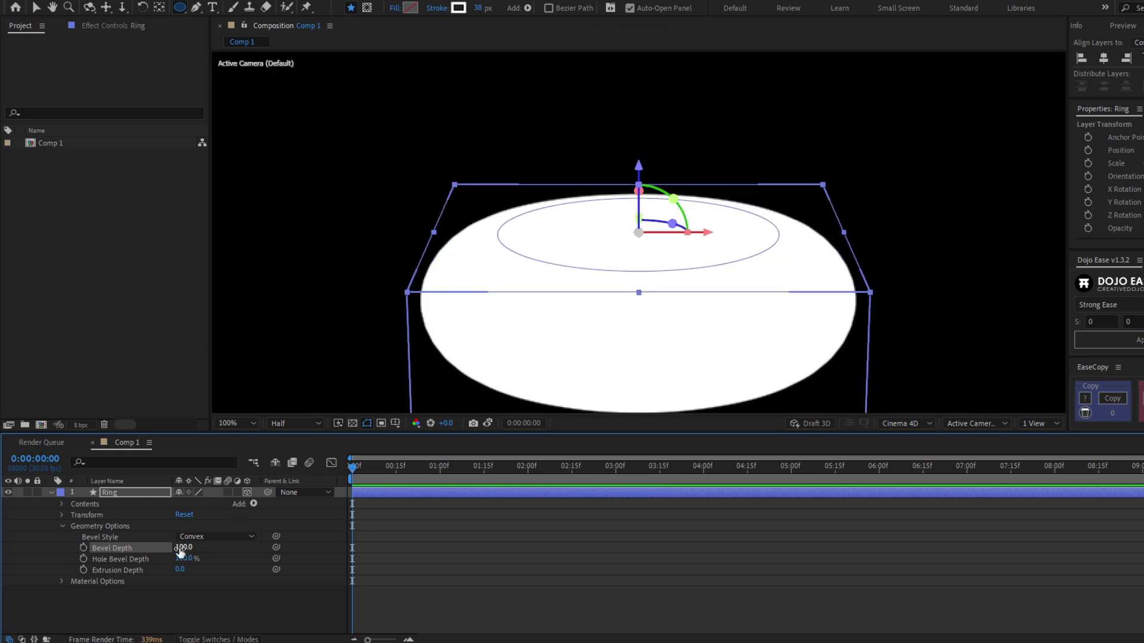
Set the Ring layer's bevel depth to 80.
type("80")
key("Return")
key("comma")
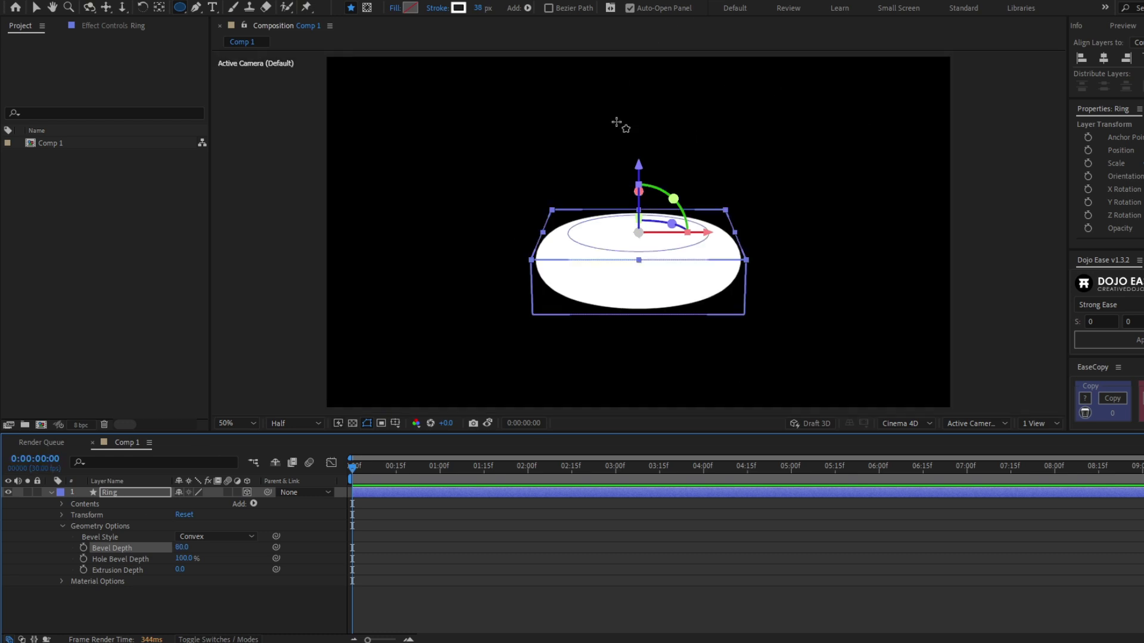
Enlarge the Ring layer's ellipse path to a size of 669 by 669.
left_click(60, 502)
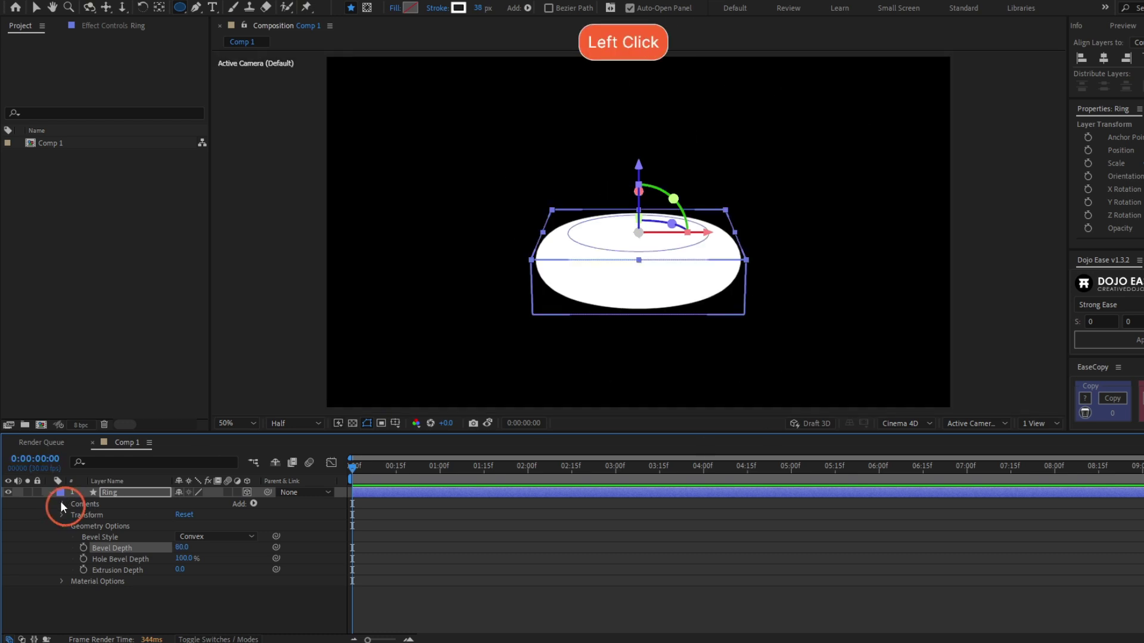
left_click(70, 516)
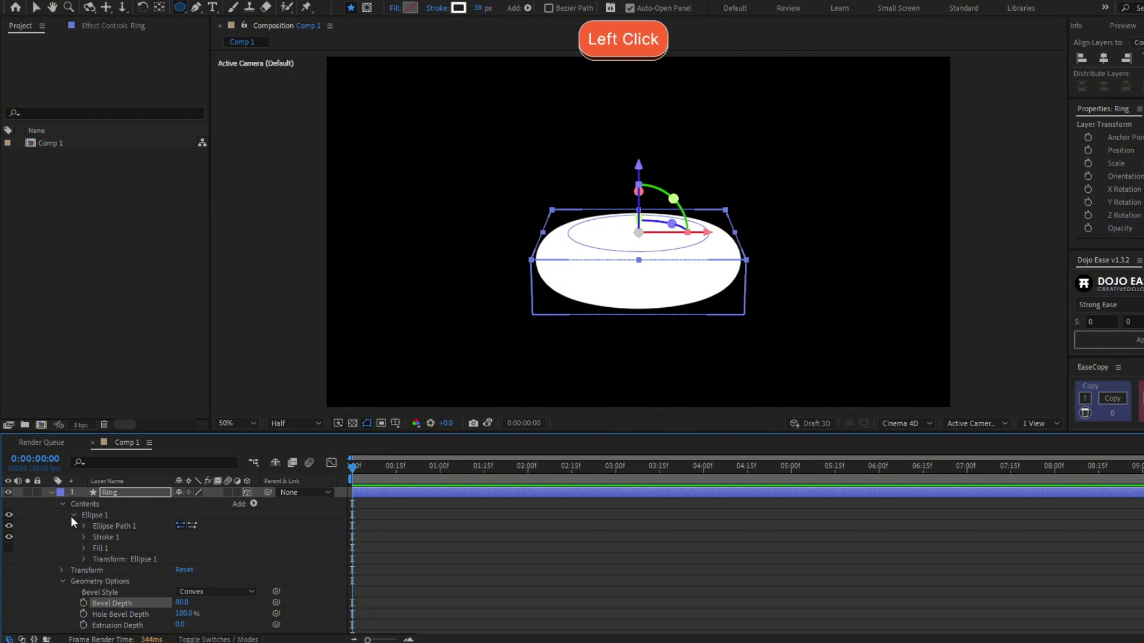
left_click(82, 526)
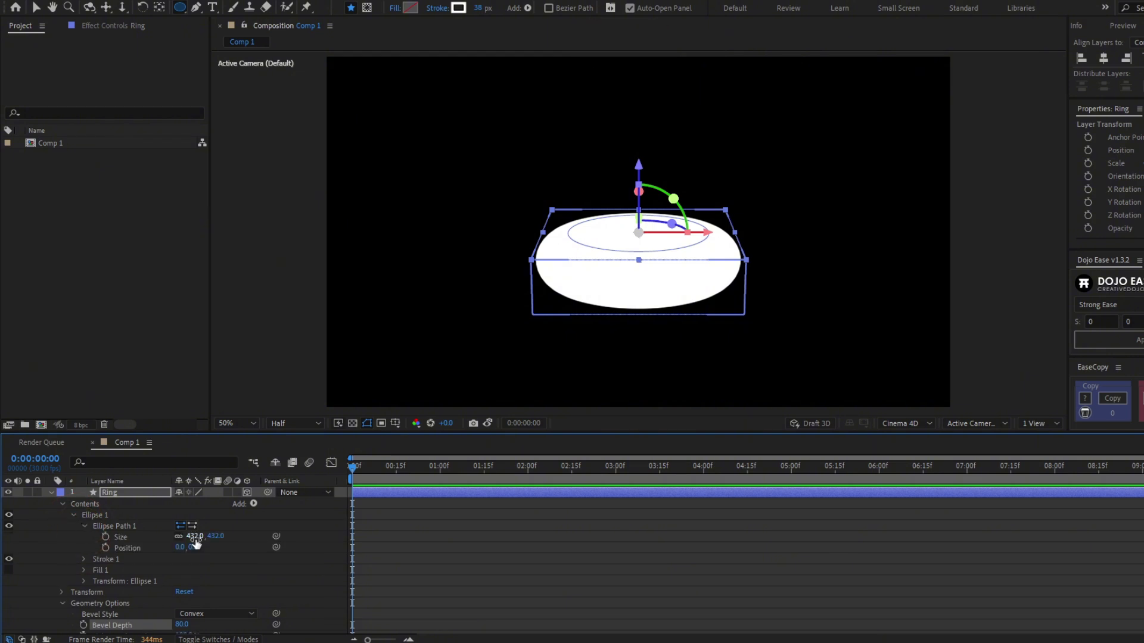
left_click_drag(211, 542, 539, 539)
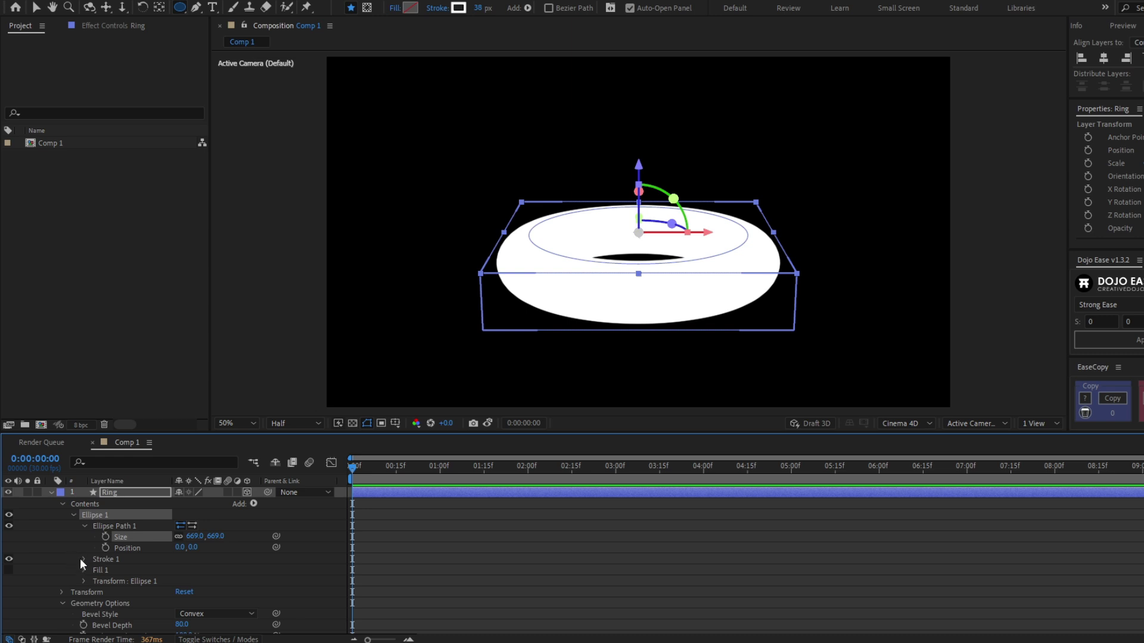
Reduce the Ring layer's stroke width to 12.
left_click(83, 560)
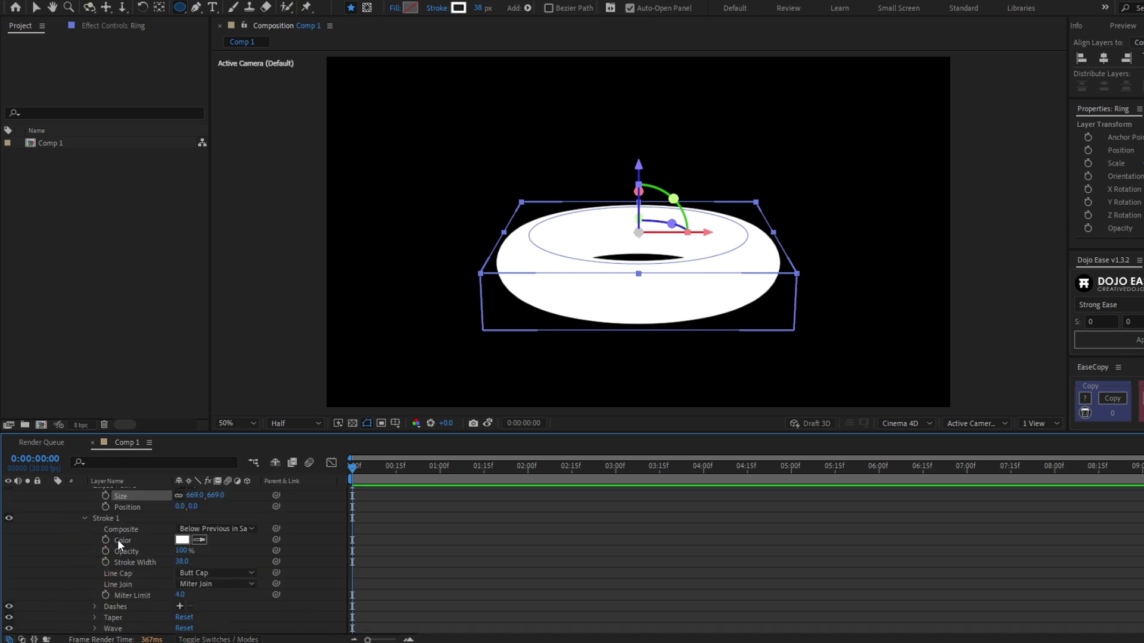
mouse_move(182, 563)
left_mouse_down()
mouse_move(138, 565)
mouse_move(155, 567)
left_mouse_up()
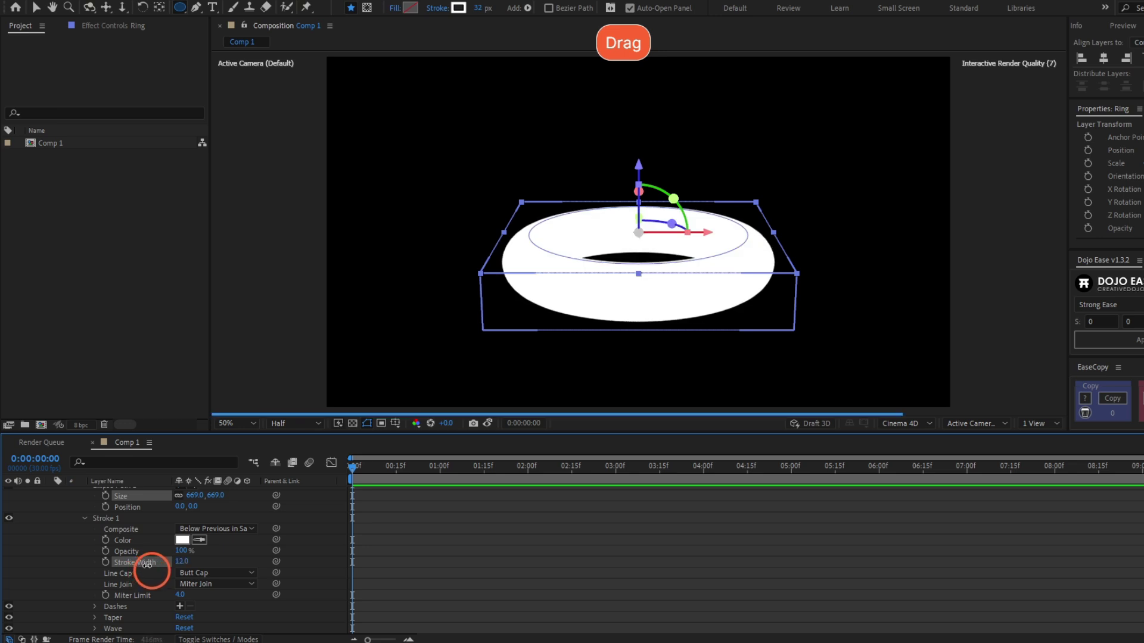
left_click(457, 573)
Set the Ring layer's X rotation to -35°.
scroll(129, 522, "down", 3)
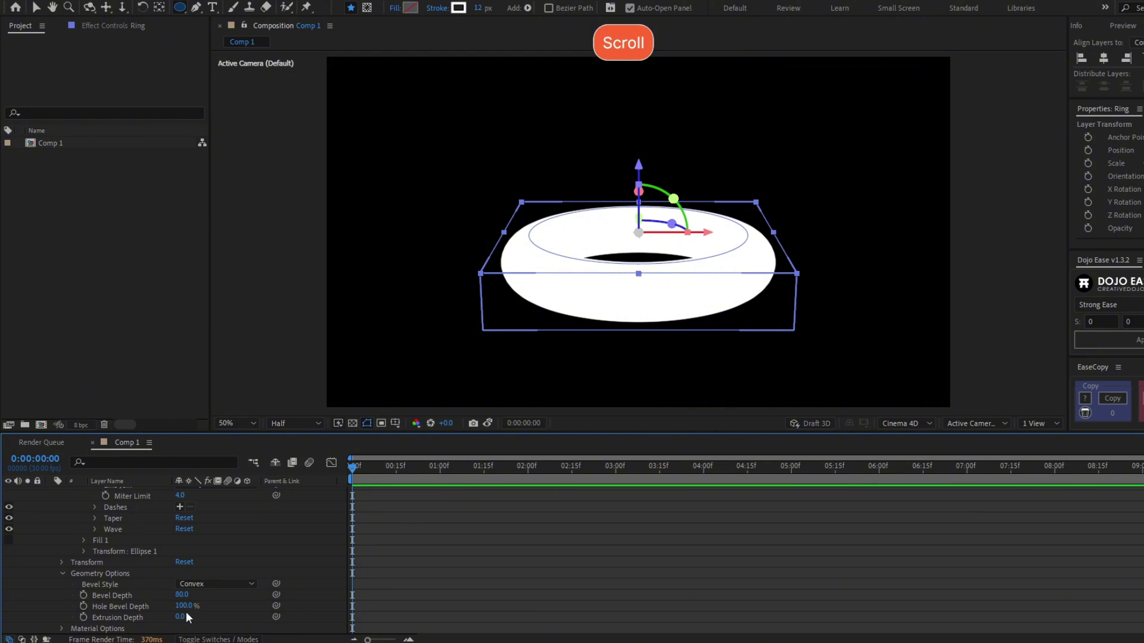
key("r")
left_click_drag(197, 514, 218, 513)
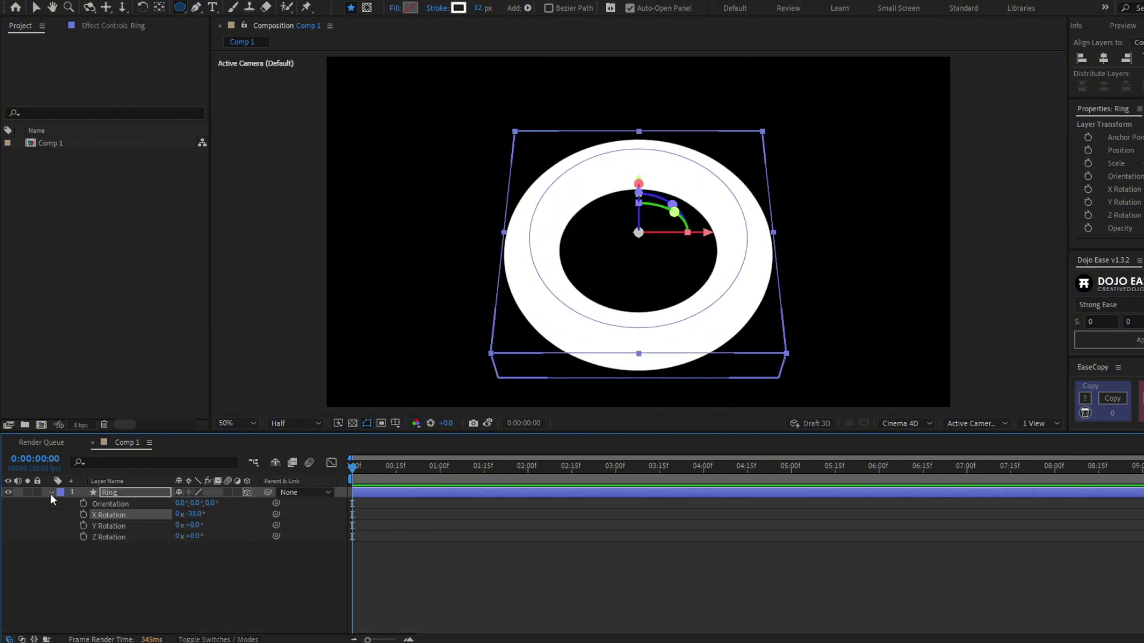
Slightly reduce the size of the Ring layer's ellipse path, keeping its width and height equal.
left_click(51, 492)
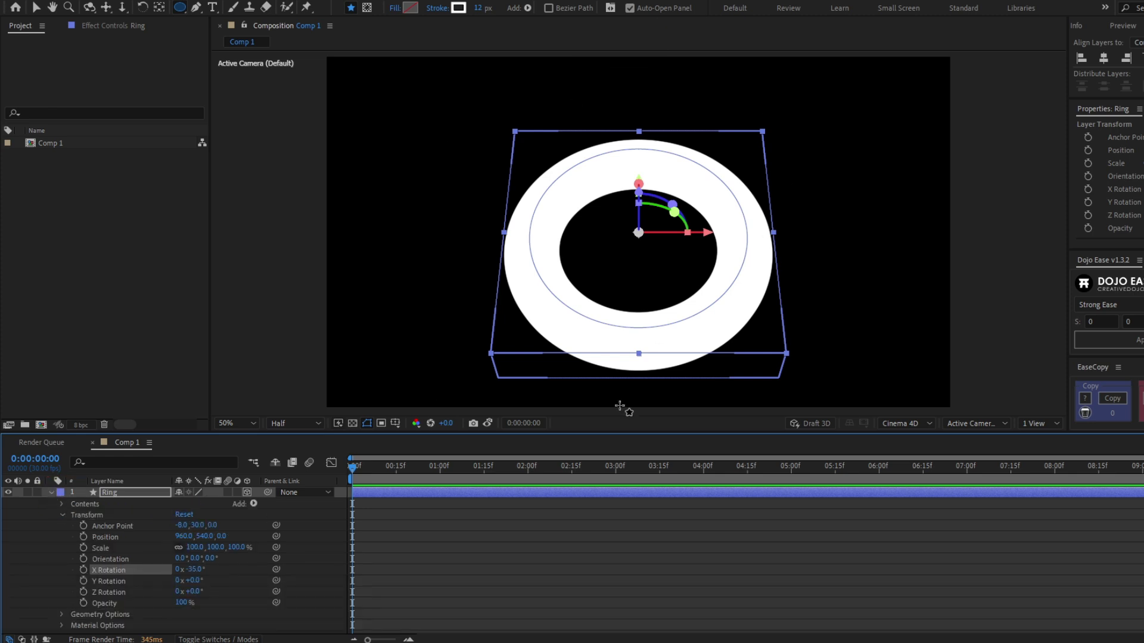
left_click(60, 504)
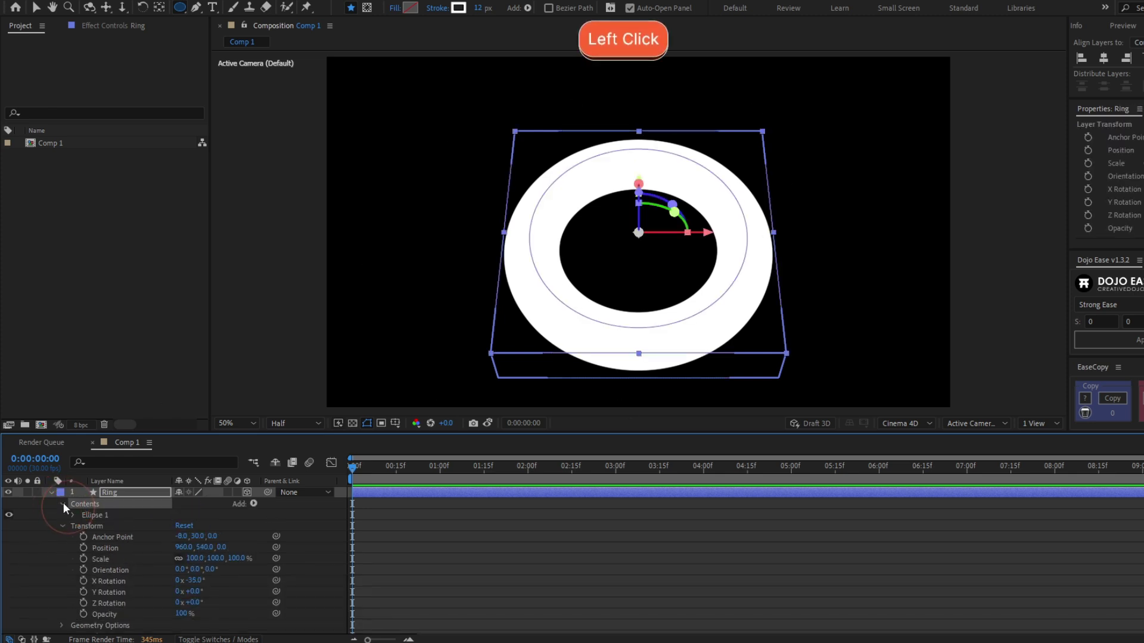
left_click(73, 515)
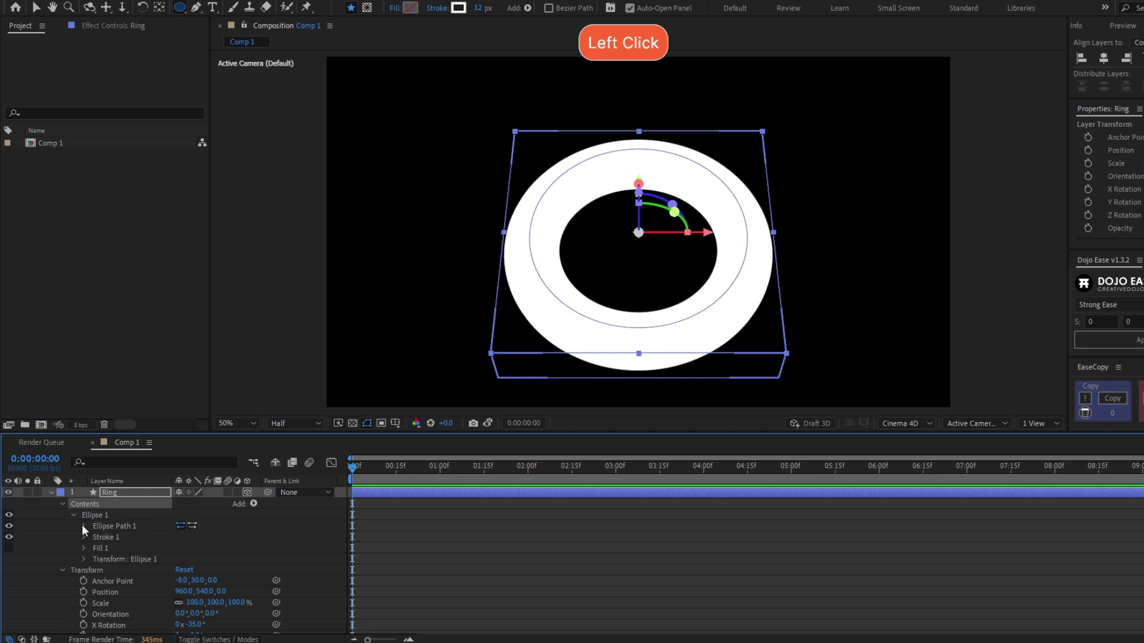
left_click(84, 526)
left_click_drag(197, 537, 226, 556)
scroll(411, 585, "down", 3)
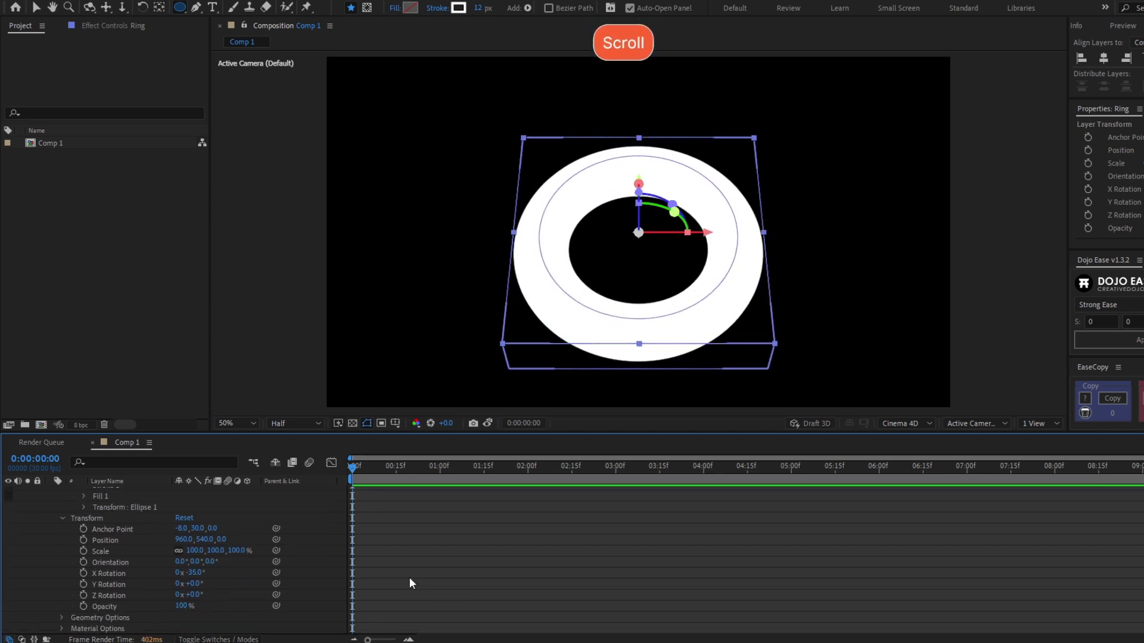
Set the Ring layer's bevel depth to 100 in its geometry options, and collapse the layer's properties.
left_click(60, 617)
scroll(161, 606, "down", 2)
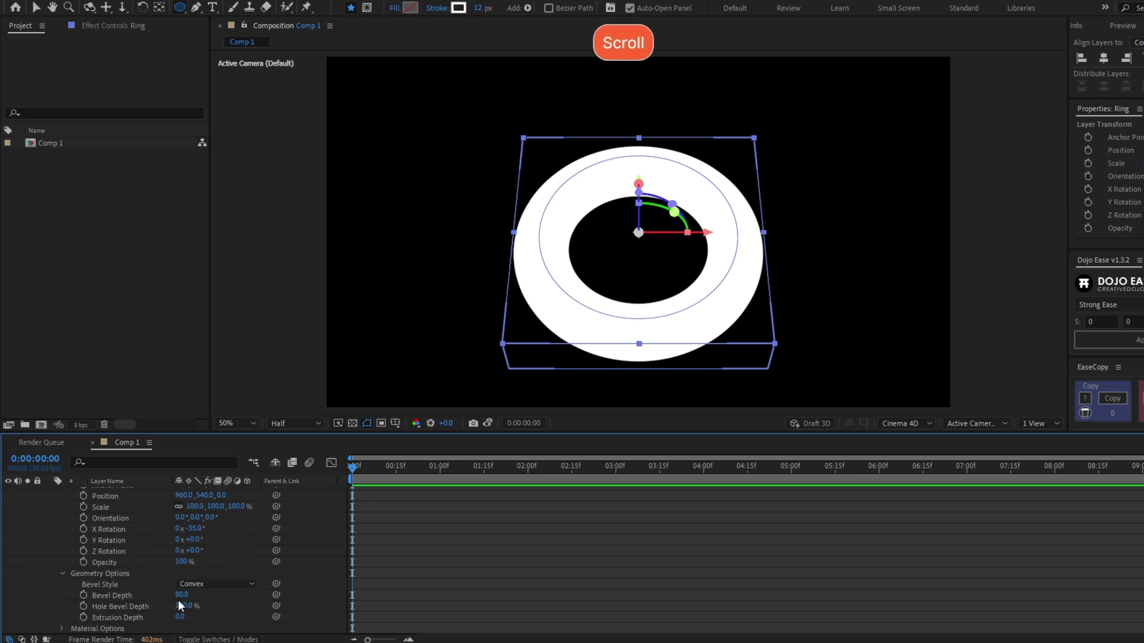
left_click(181, 595)
type("100")
key("Return")
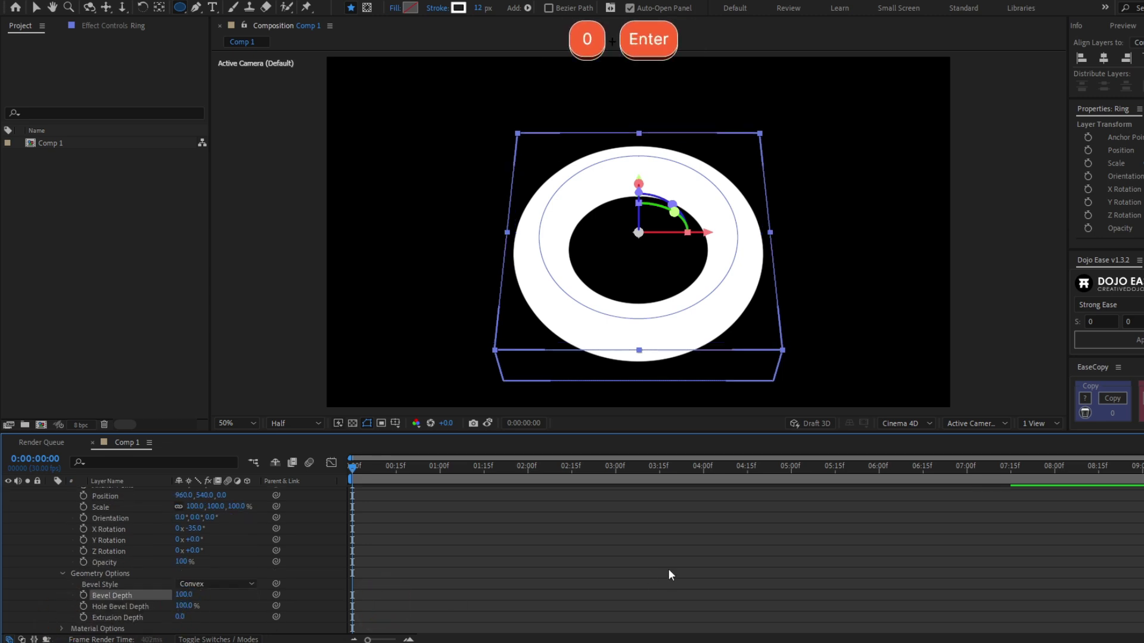
key("u")
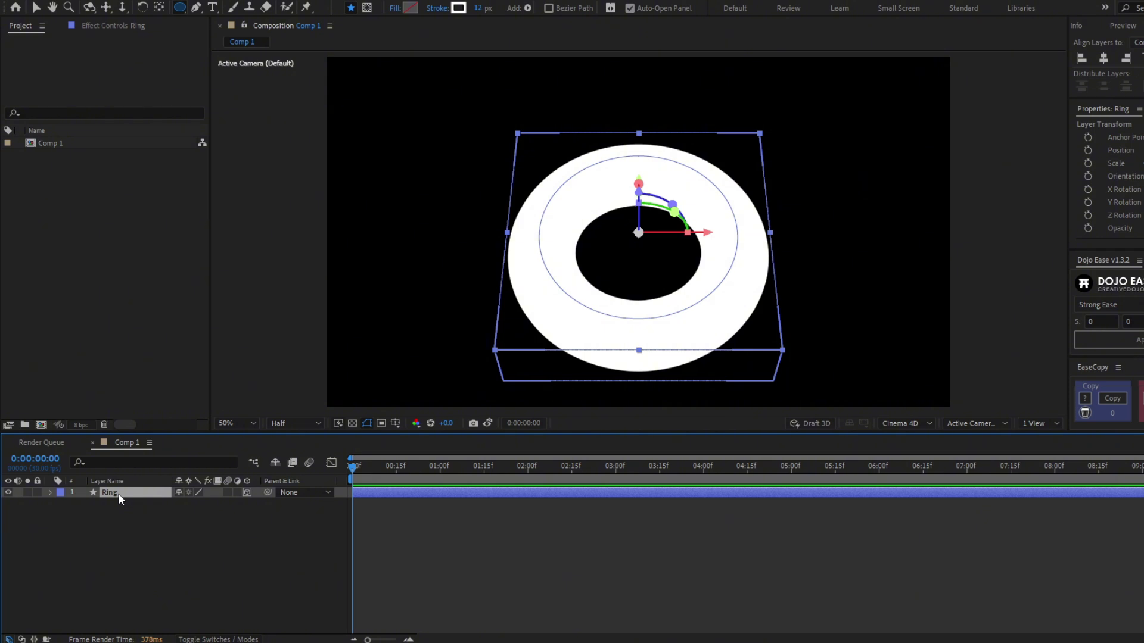
Try rotating the Ring layer to about 91° around its Y axis, and undo the rotation.
key("r")
left_click_drag(189, 525, 255, 526)
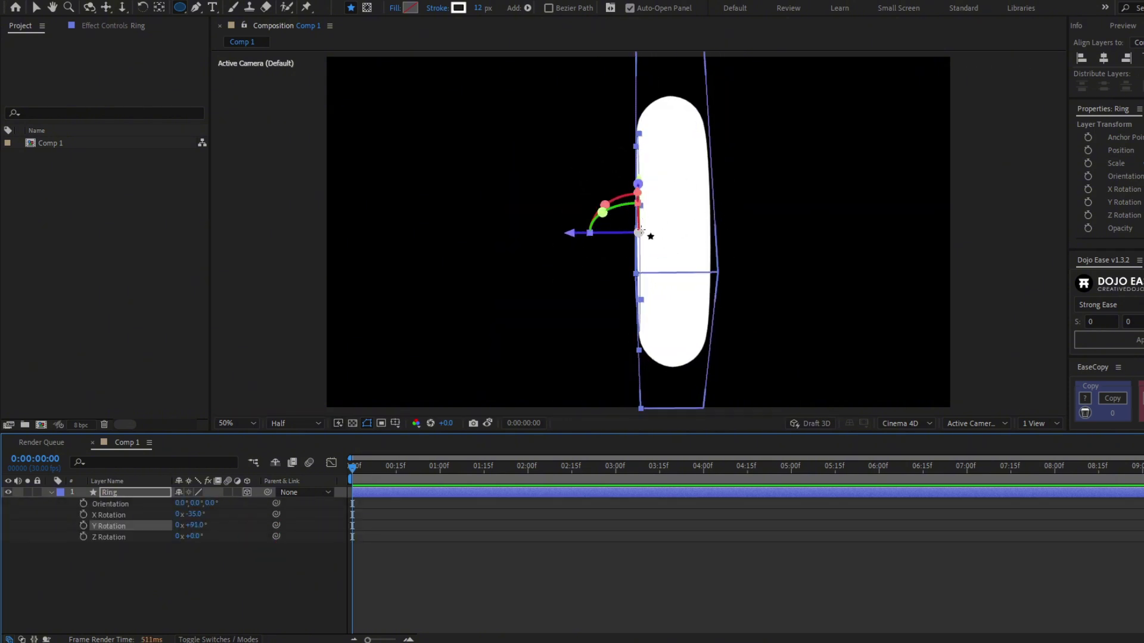
key("ctrl+z")
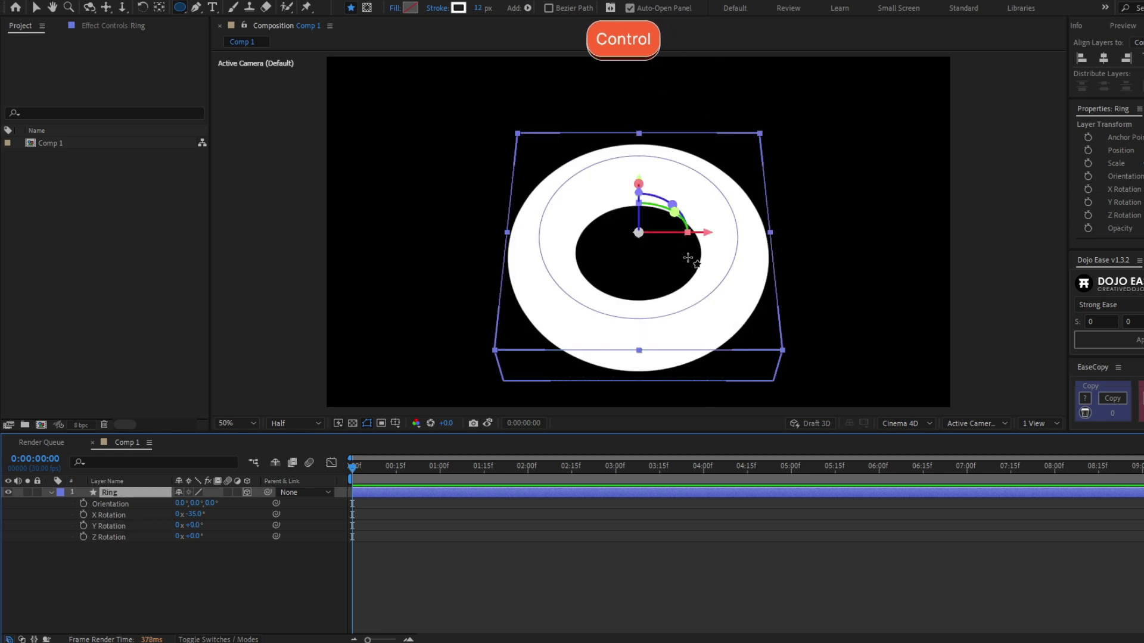
Center the Ring layer's anchor point in its content and center the layer in the composition.
key("ctrl+alt+Home")
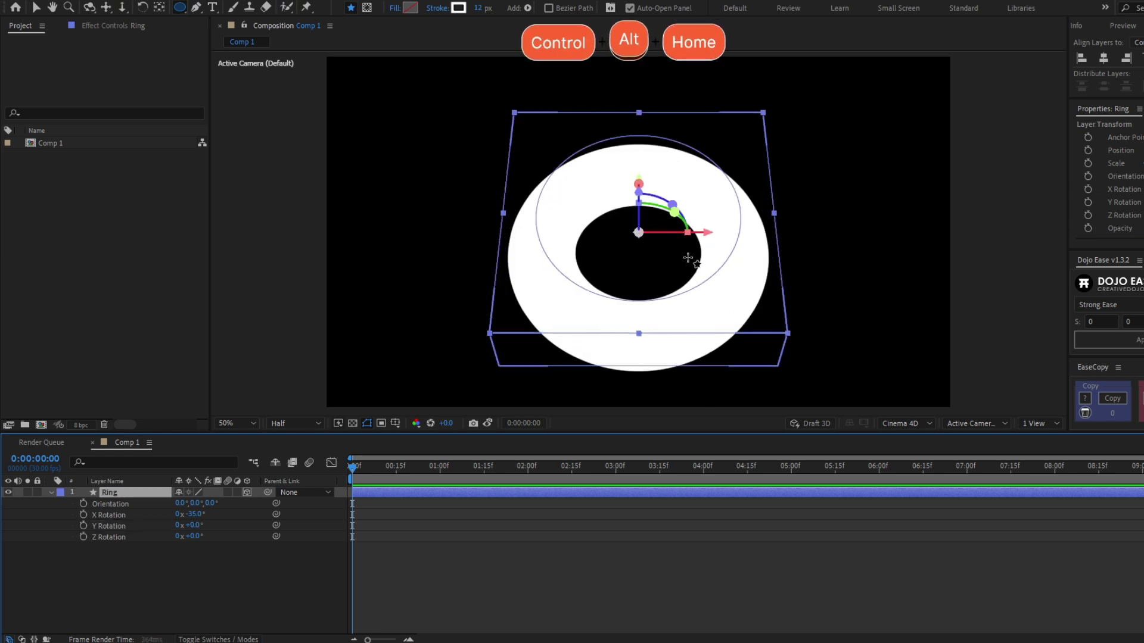
key("ctrl+Home")
Try rotating the Ring layer to about 94° around its X axis, undo it, and collapse the layer's properties.
left_click_drag(193, 515, 273, 506)
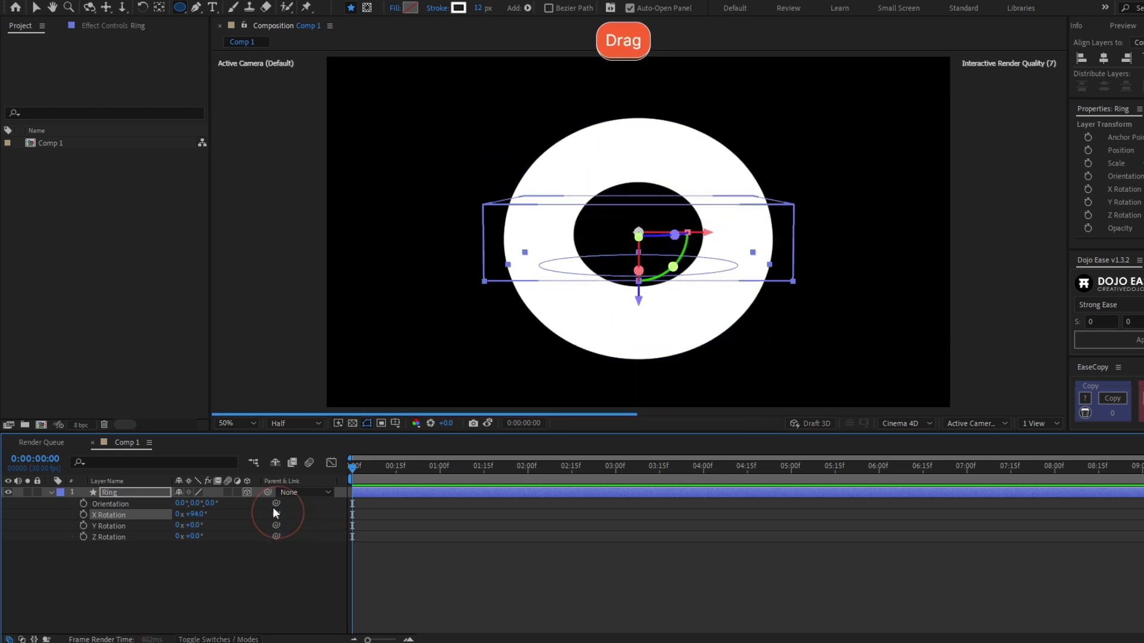
key("ctrl+z")
left_click(156, 493)
key("u")
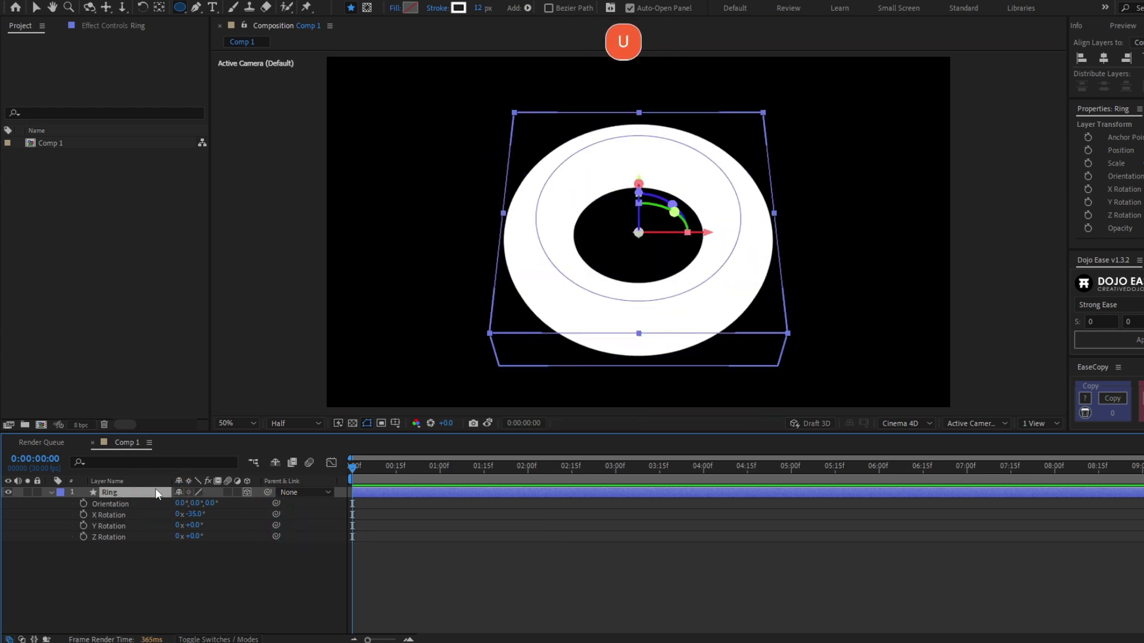
key("u")
Add a shadow-casting point light in light cyan (87FFFB) with 60% intensity and no falloff.
key("ctrl")
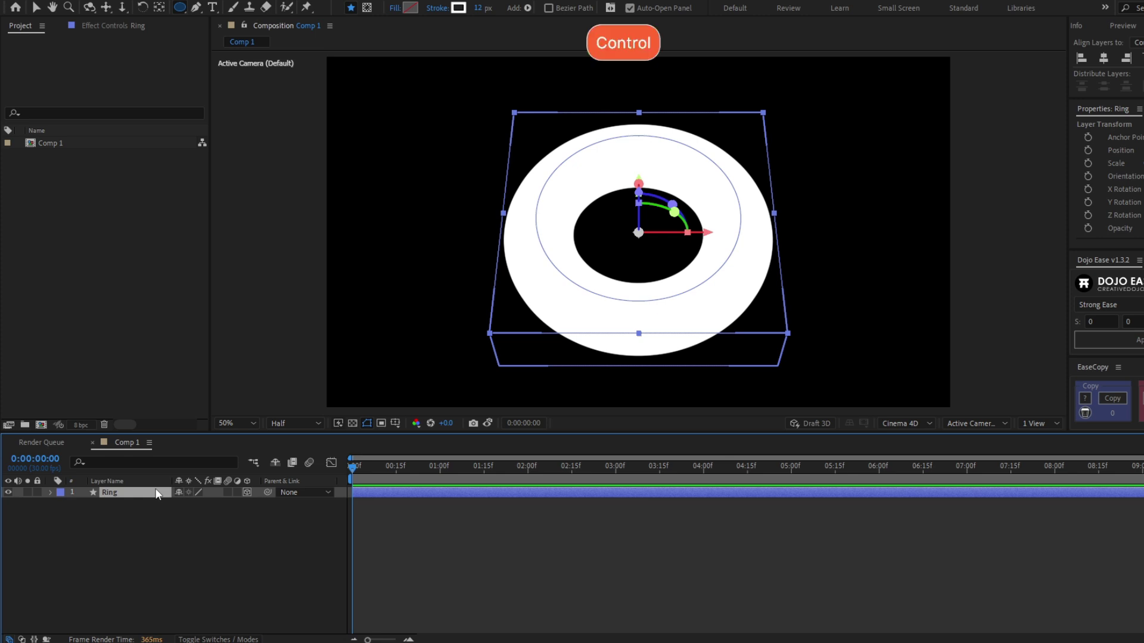
key("ctrl+shift+alt+l")
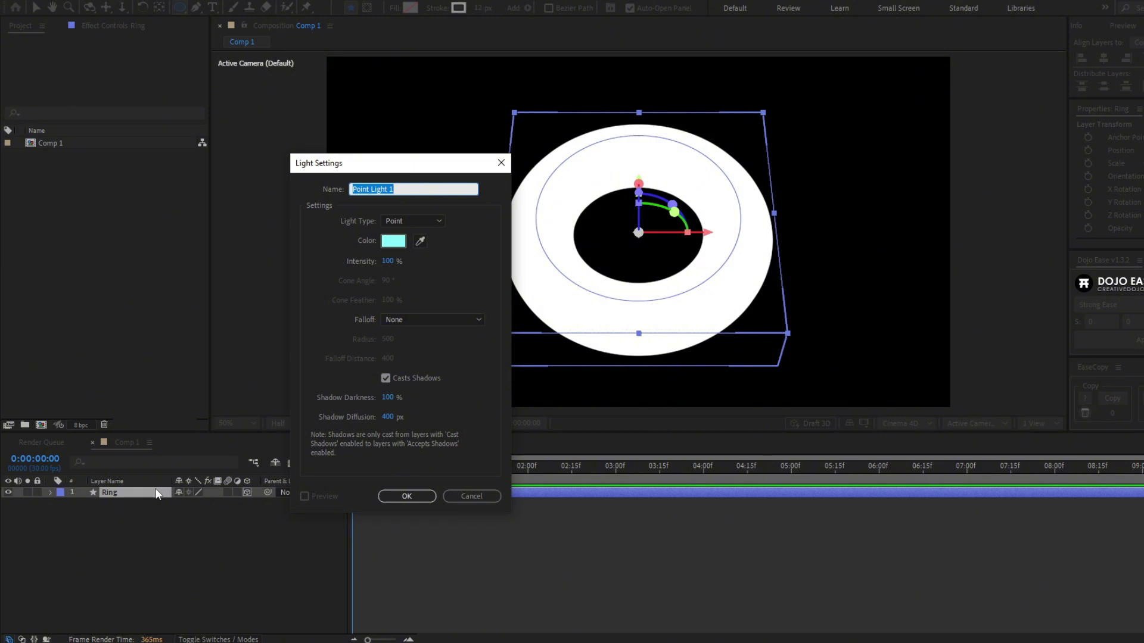
left_click(423, 220)
left_click(397, 262)
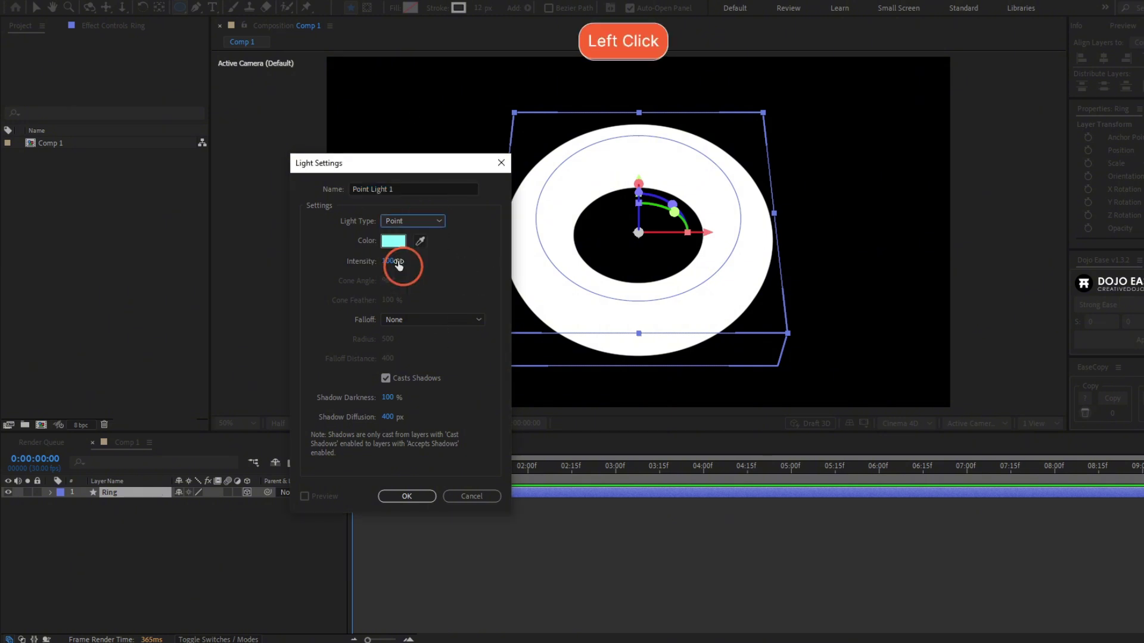
left_click(395, 241)
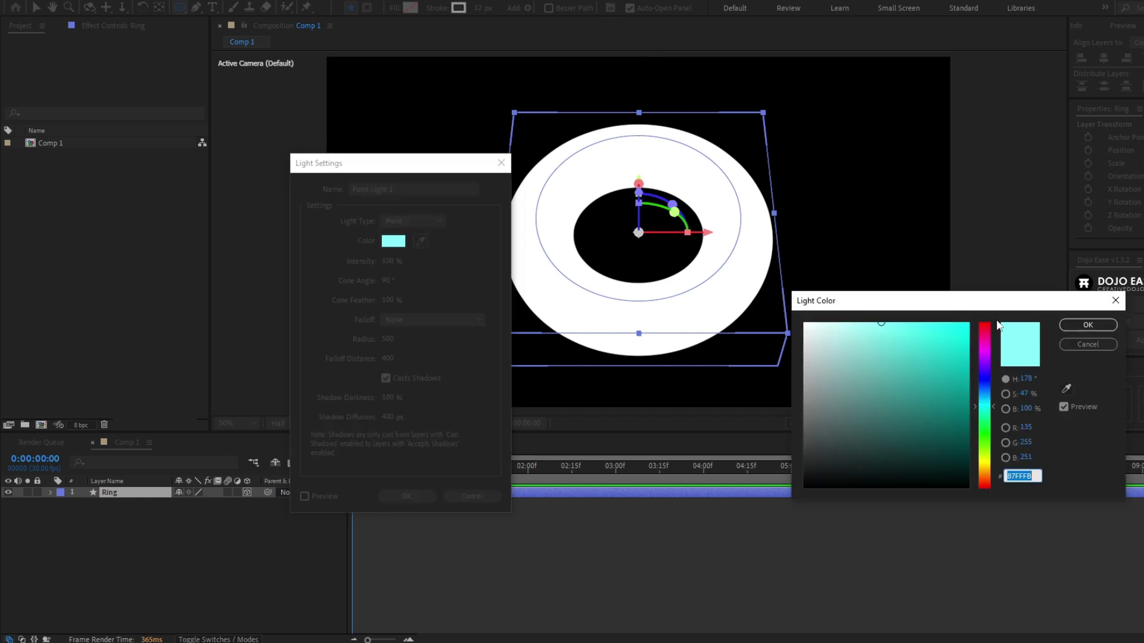
left_click(1077, 341)
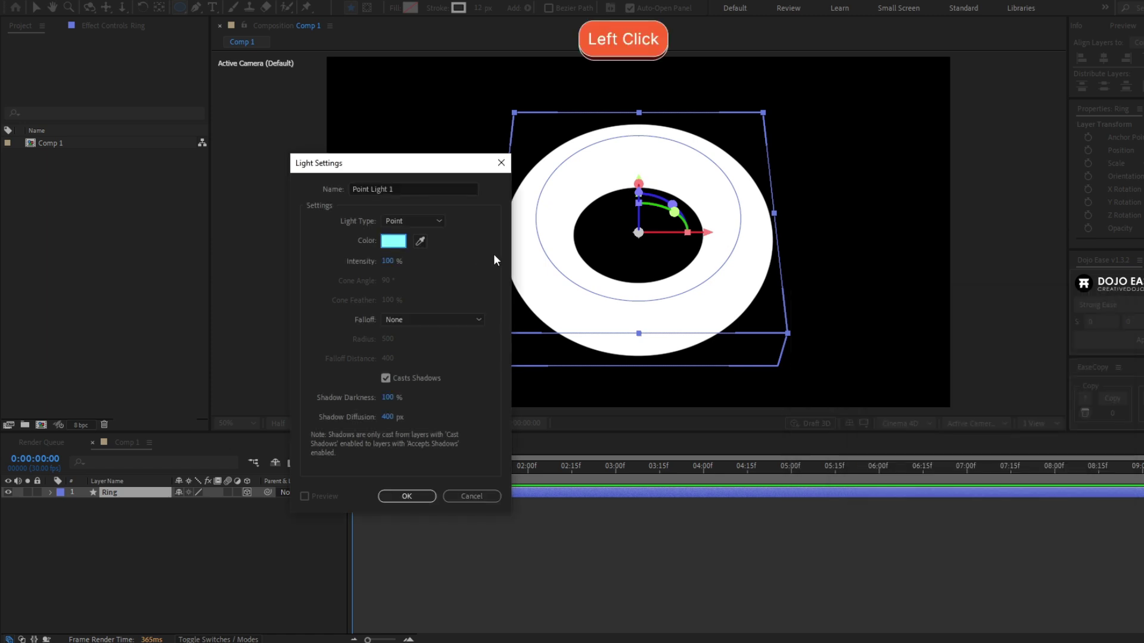
left_click(388, 262)
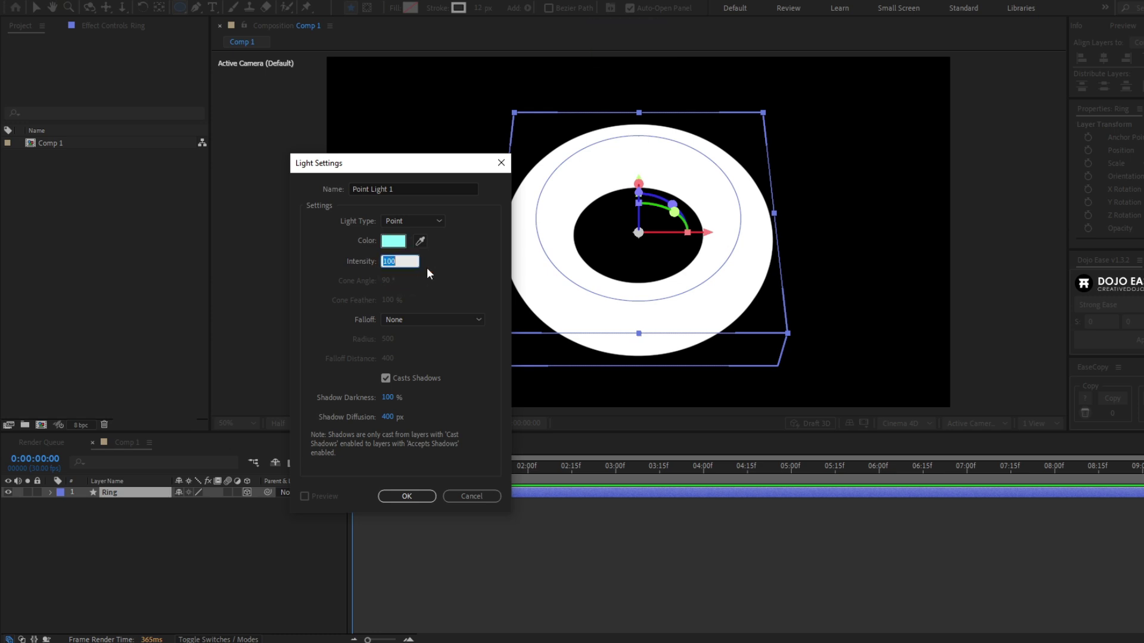
key("Return")
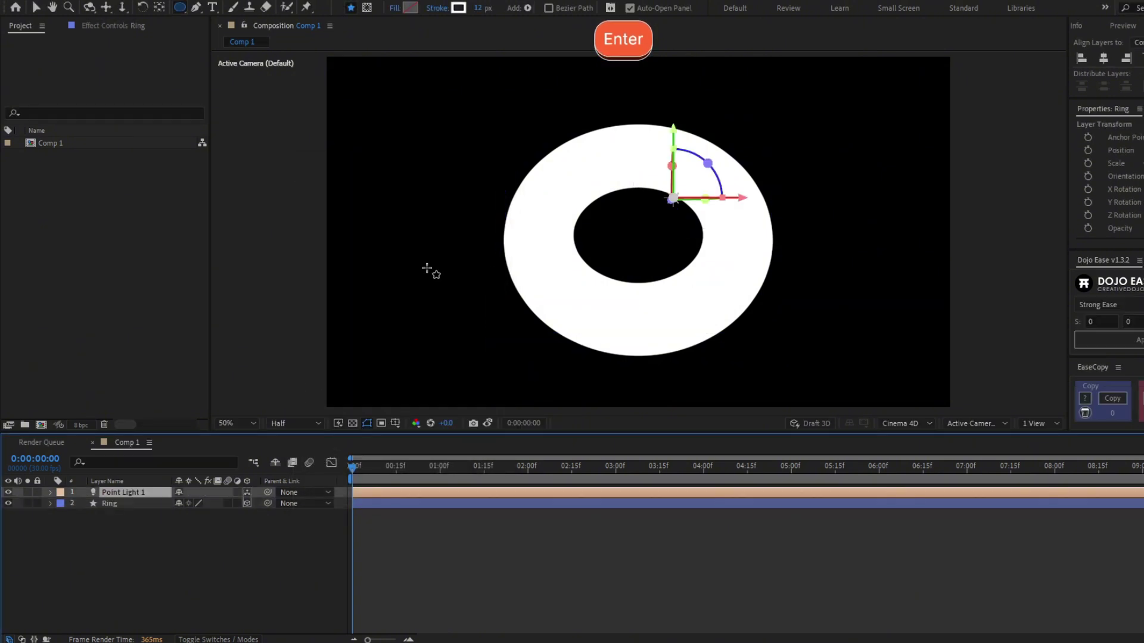
Move Point Light 1 along its X axis to the right side of the ring.
left_click_drag(672, 198, 844, 196)
left_click(917, 203)
left_click_drag(916, 195, 913, 195)
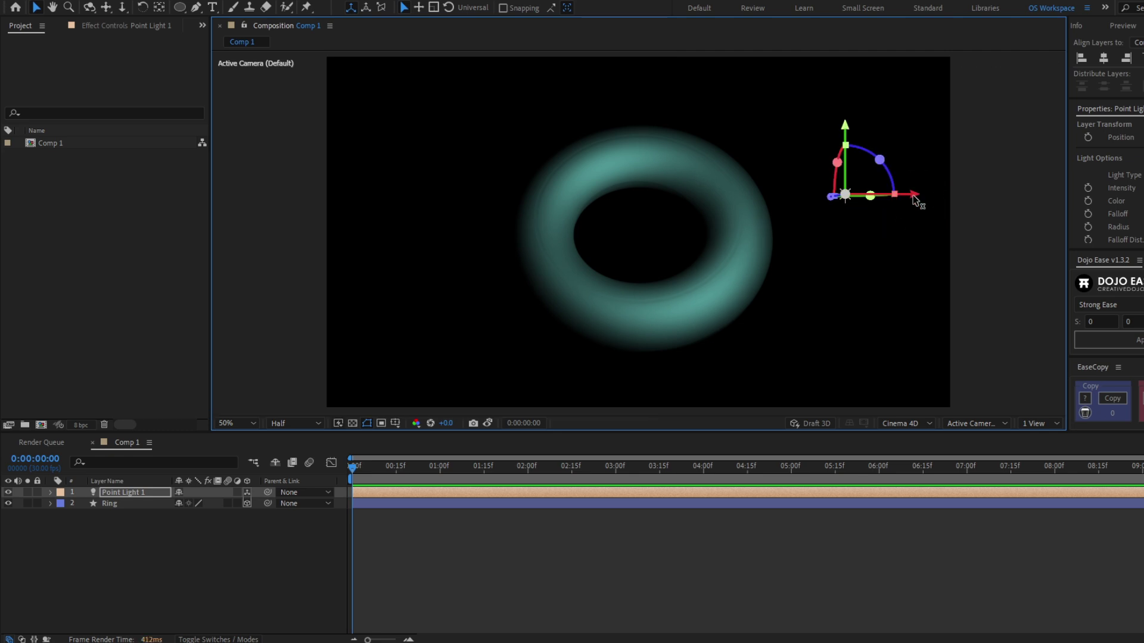
Duplicate Point Light 1 and move the copy along its X axis to the left side of the ring.
left_click(135, 491)
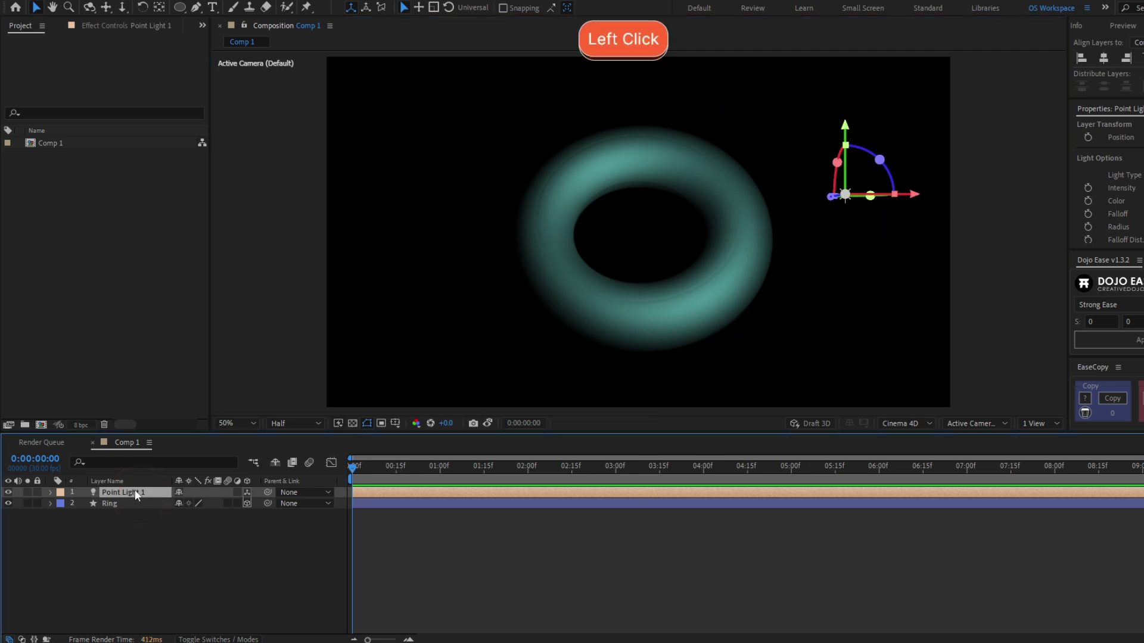
key("ctrl+d")
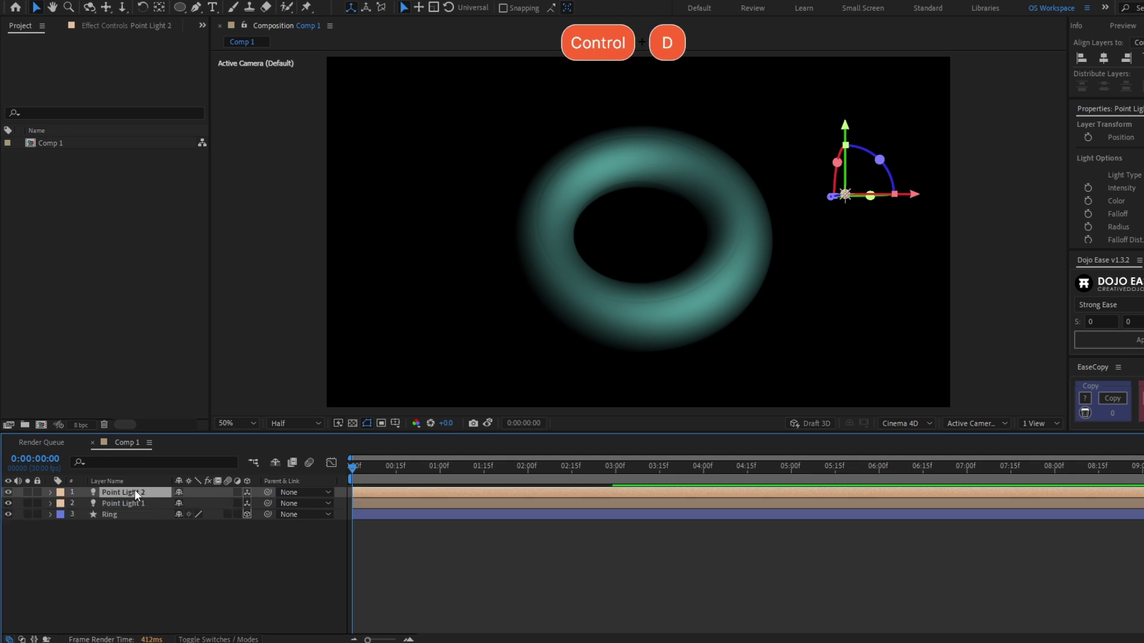
left_click_drag(900, 196, 467, 200)
key("ctrl")
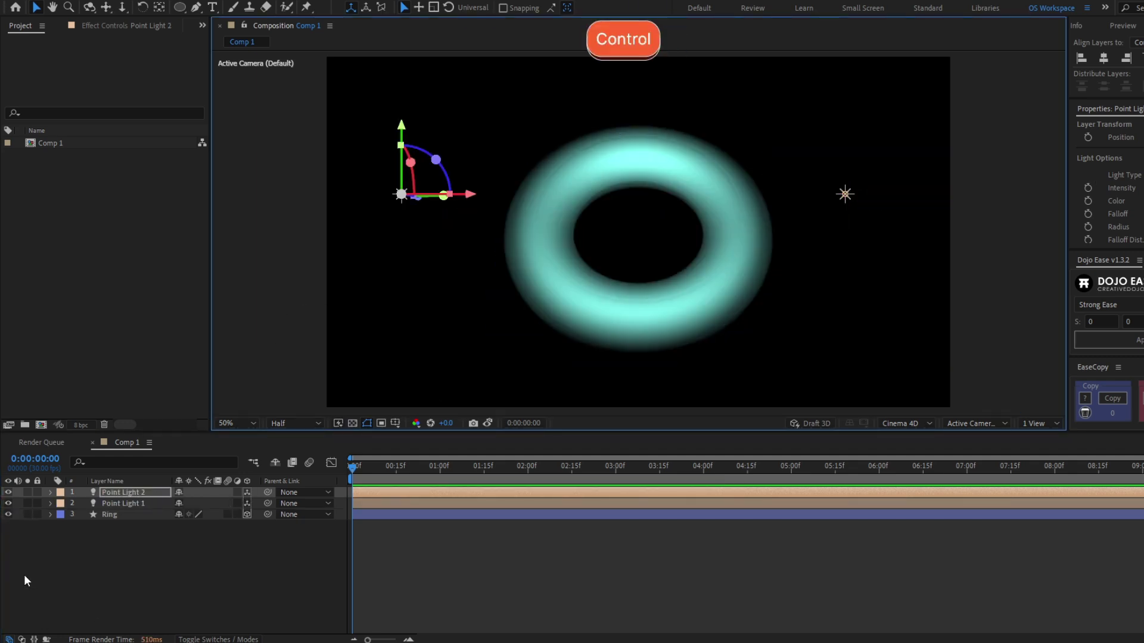
Change Point Light 2's color to pink (FF87FE) in its light settings, and deselect all layers.
left_click(119, 492)
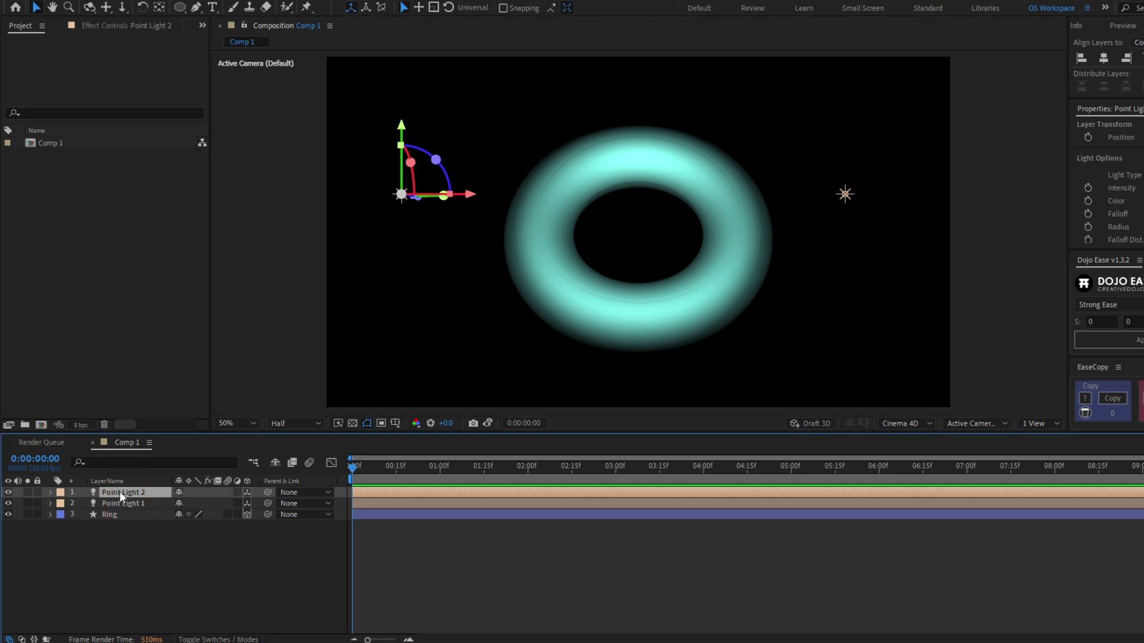
key("ctrl+shift")
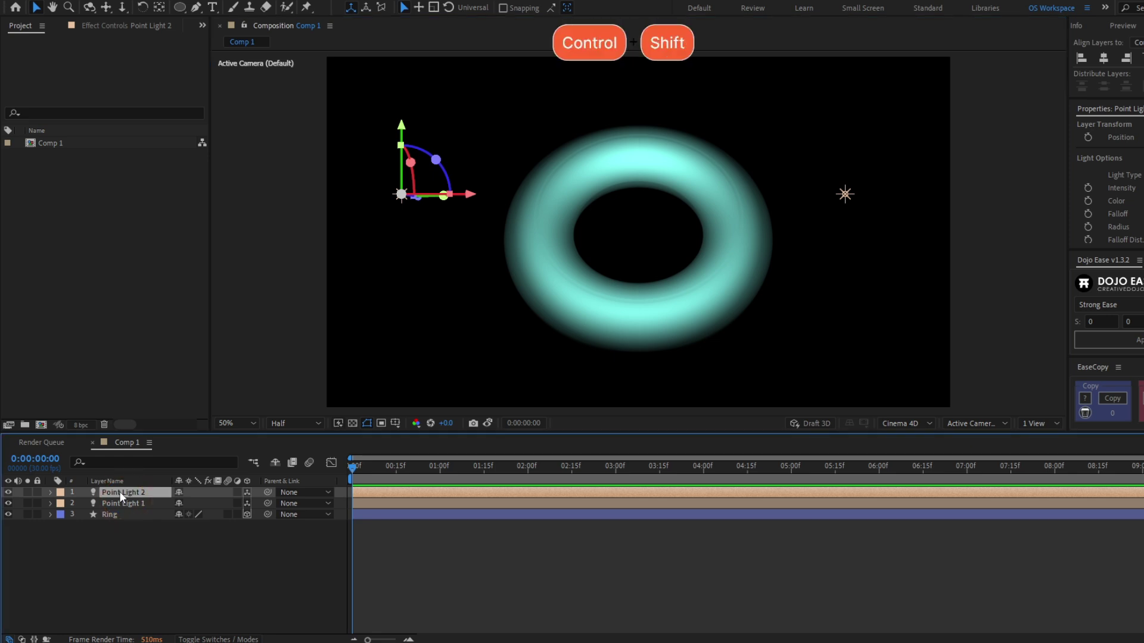
key("ctrl+shift+y")
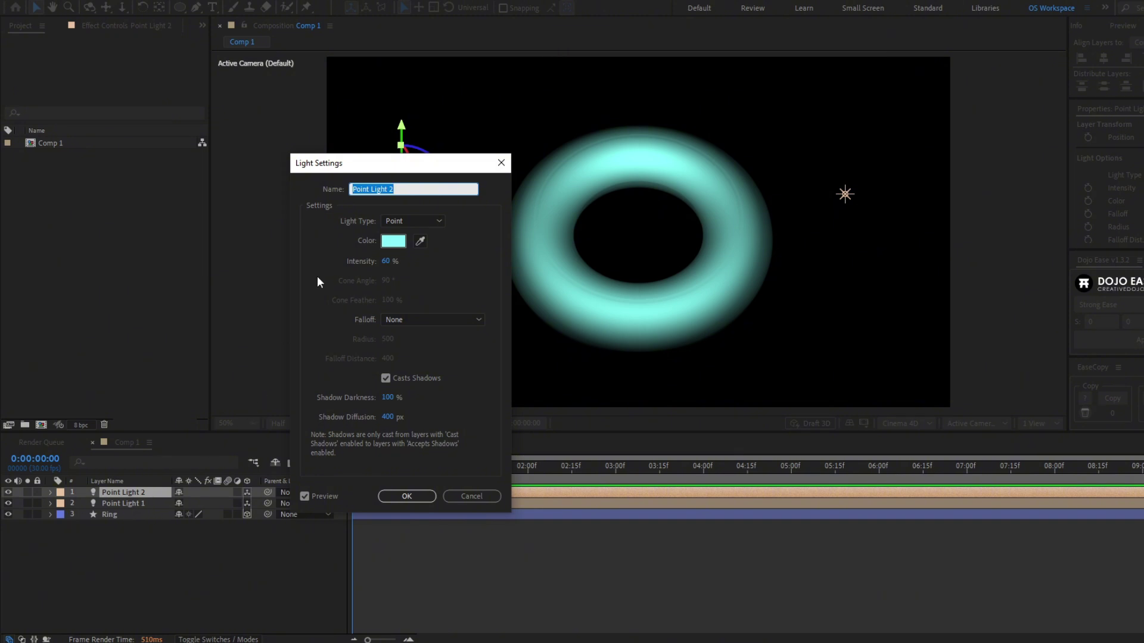
left_click(393, 240)
left_click(985, 360)
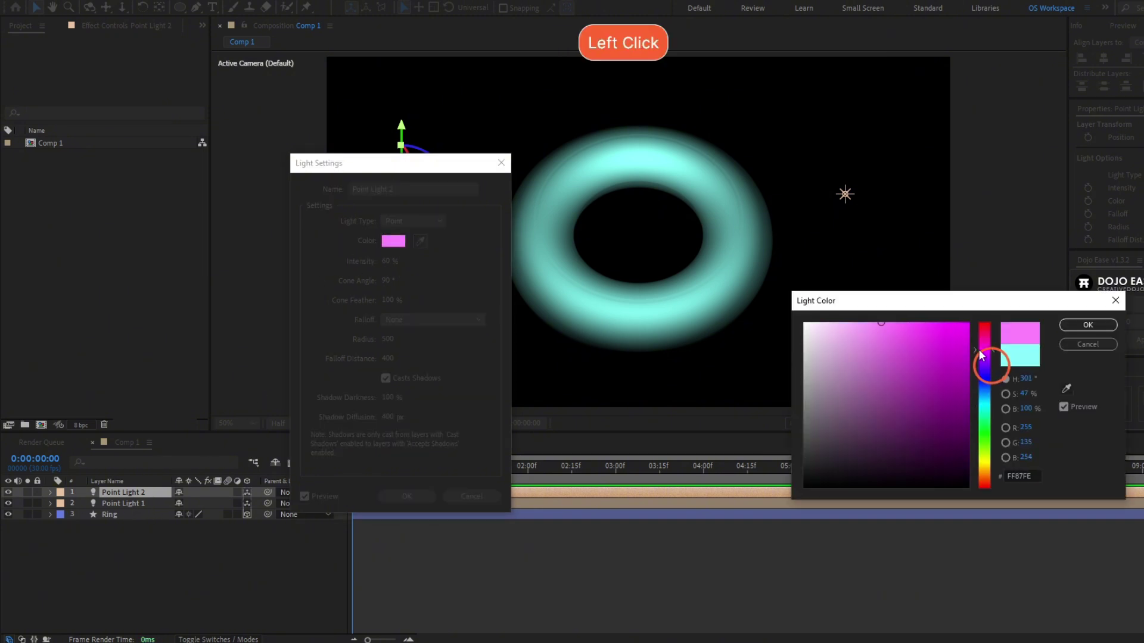
left_click(1088, 325)
key("Return")
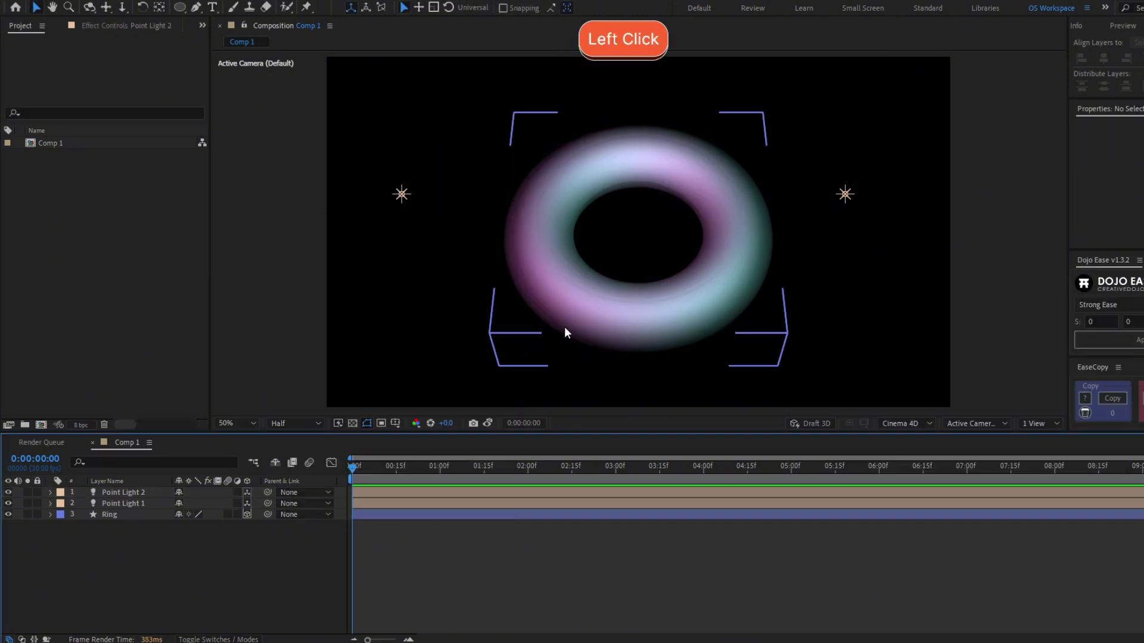
left_click(359, 368)
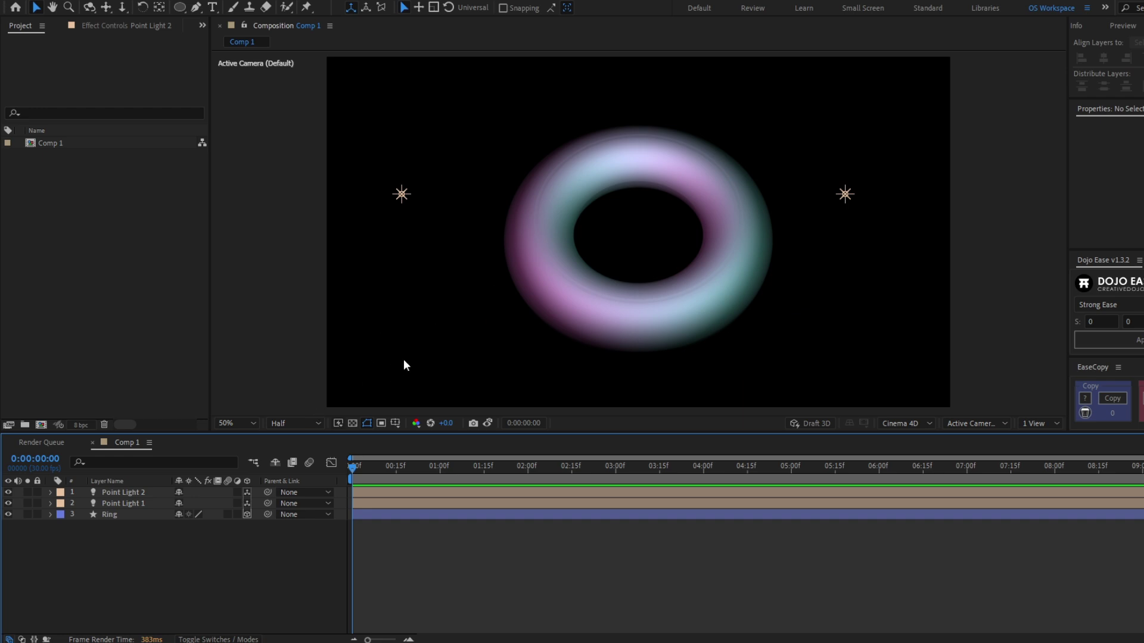
Change the Ring layer's stroke color to a bright yellow, and deselect the layer.
left_click(131, 516)
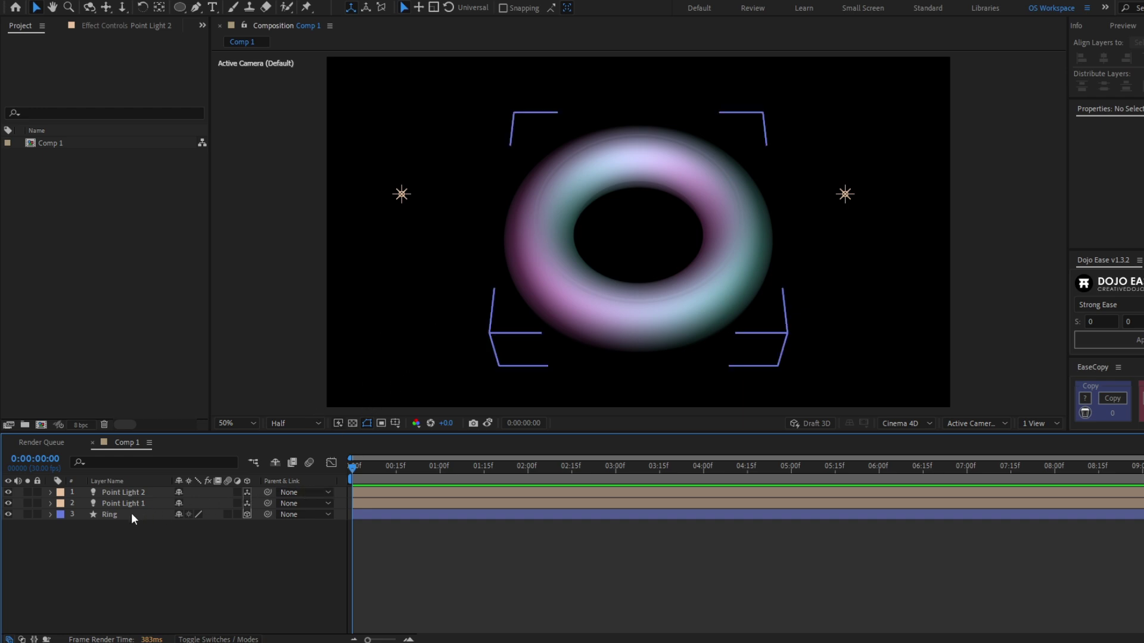
left_click(130, 514)
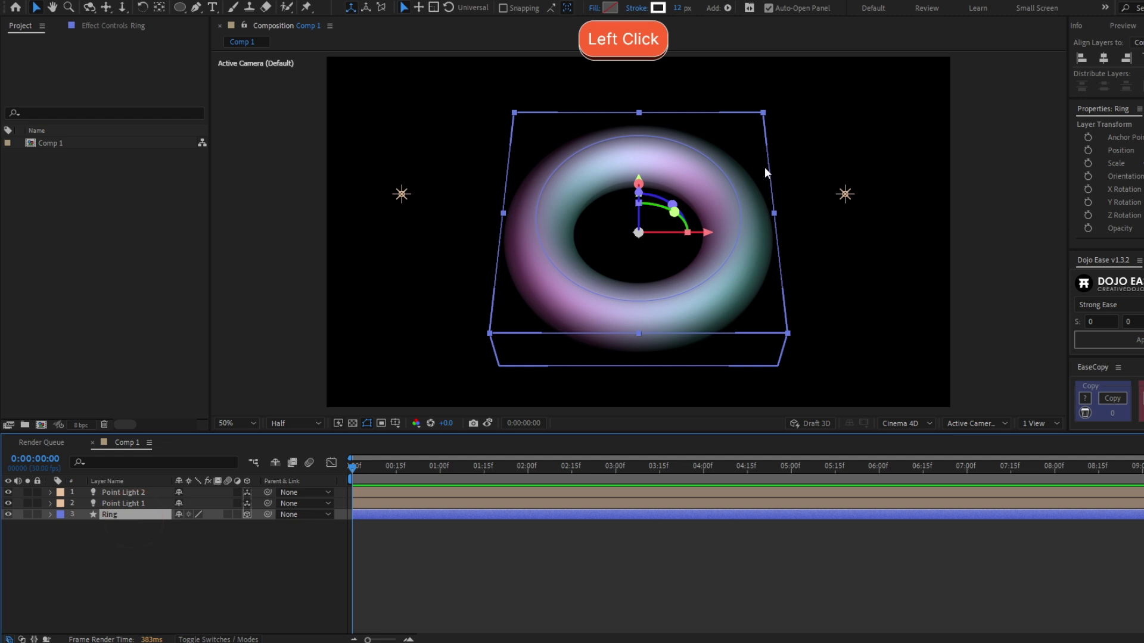
left_click(657, 8)
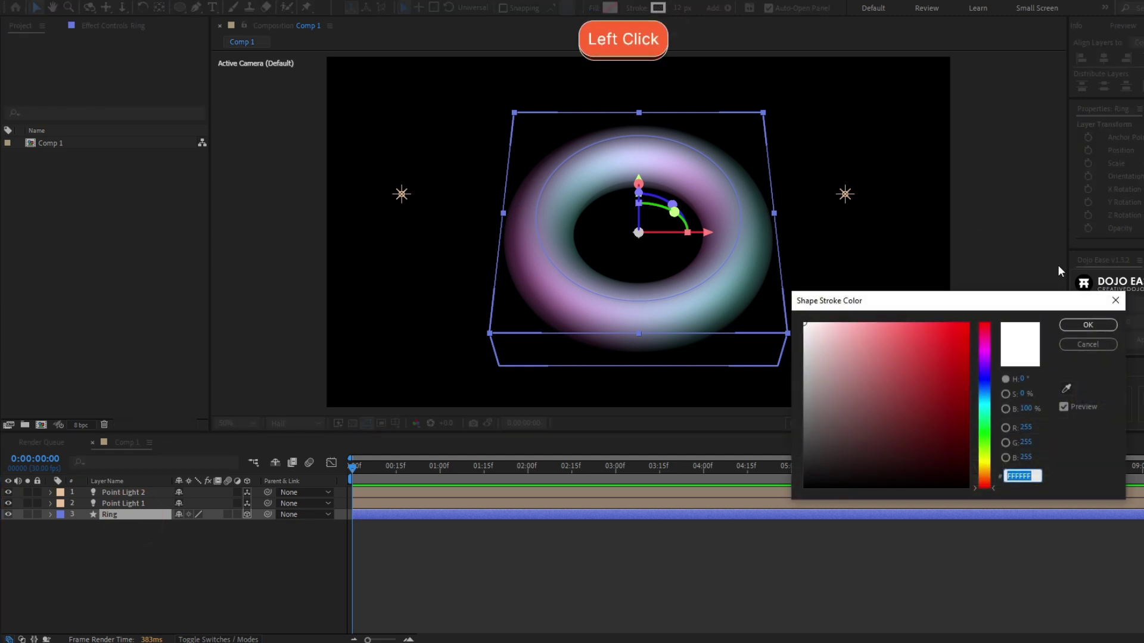
left_click(984, 470)
left_click_drag(894, 435, 906, 301)
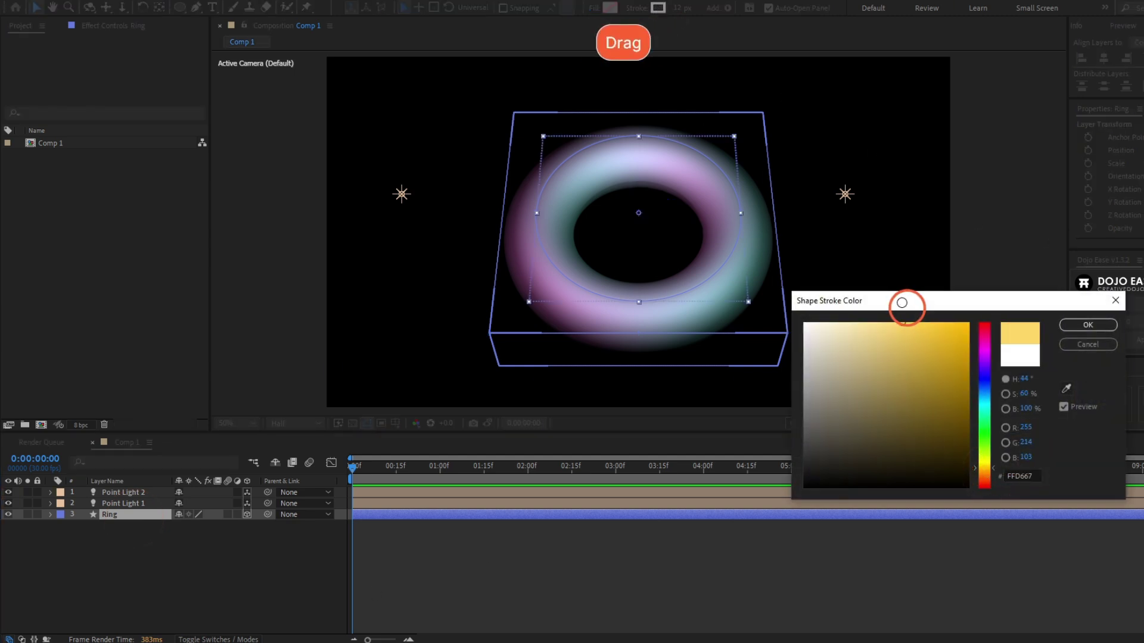
left_click(987, 470)
left_click_drag(988, 470, 989, 458)
left_click(1087, 325)
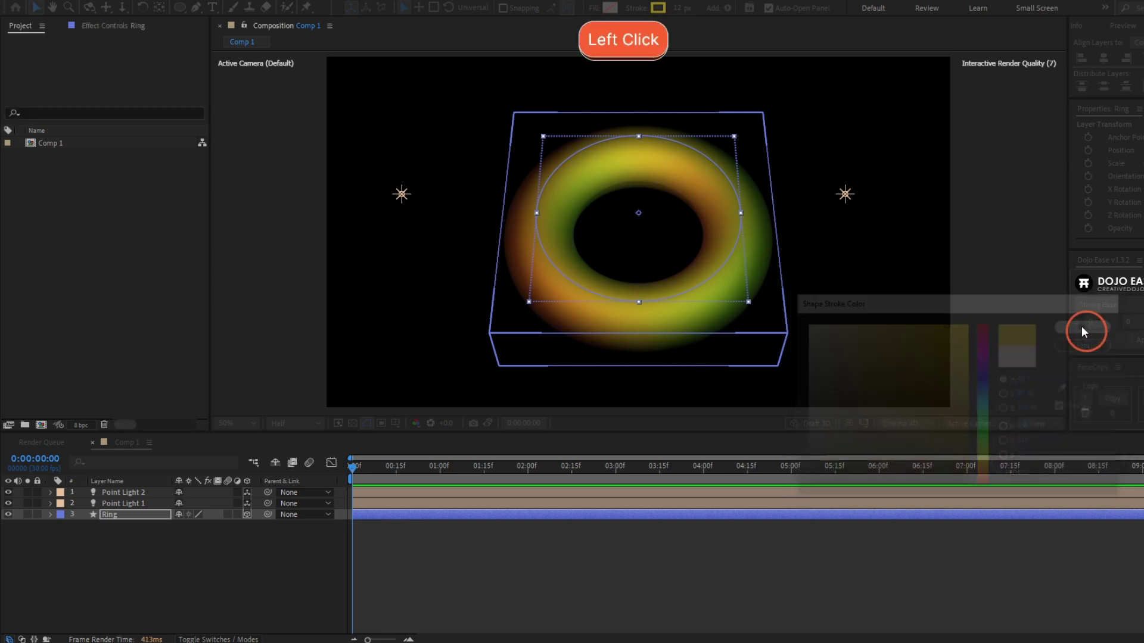
left_click(543, 578)
Reveal the Ring layer's rotation properties and try rotating it around its X axis, restoring -35°.
left_click(113, 514)
key("r")
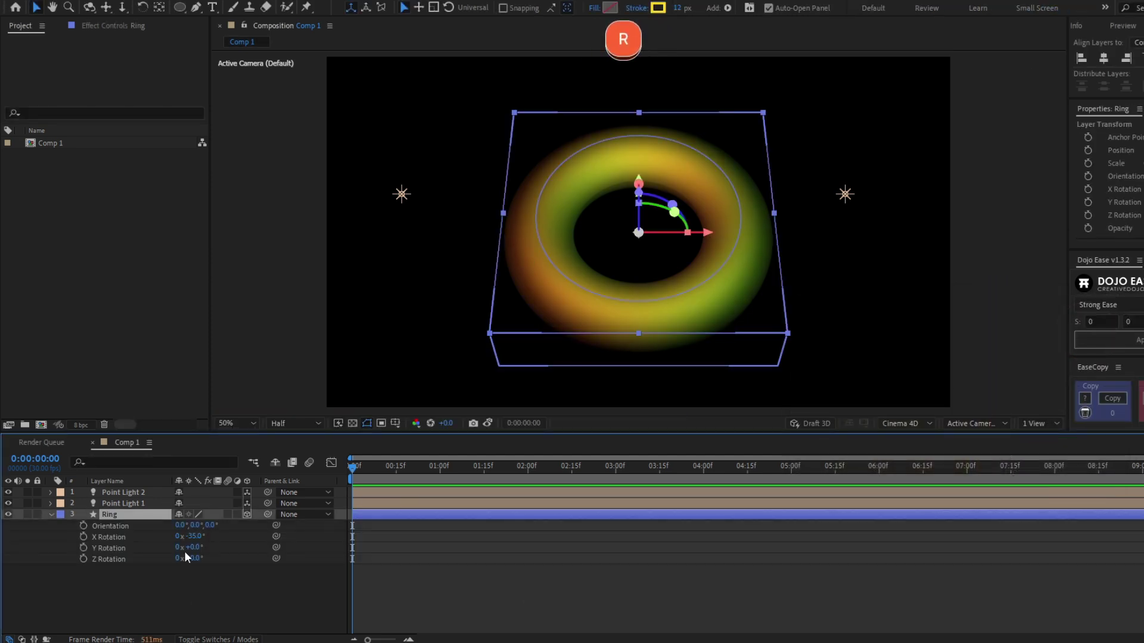
left_click_drag(190, 536, 755, 462)
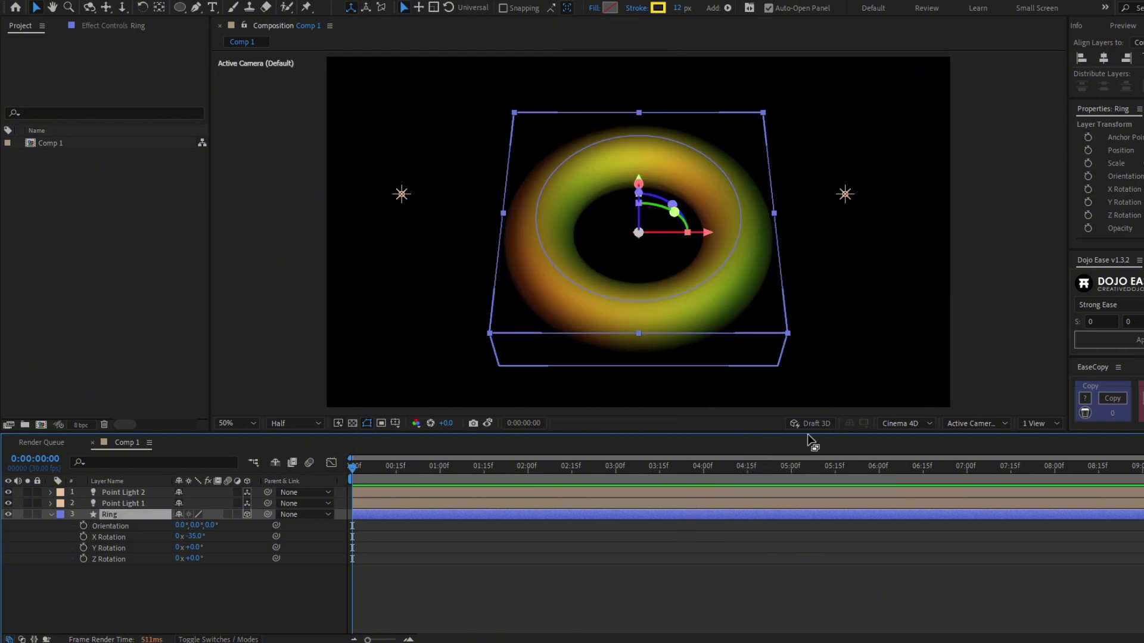
Turn on Draft 3D, test the Ring layer's Y rotation and undo it, and collapse the layer's properties.
left_click(821, 423)
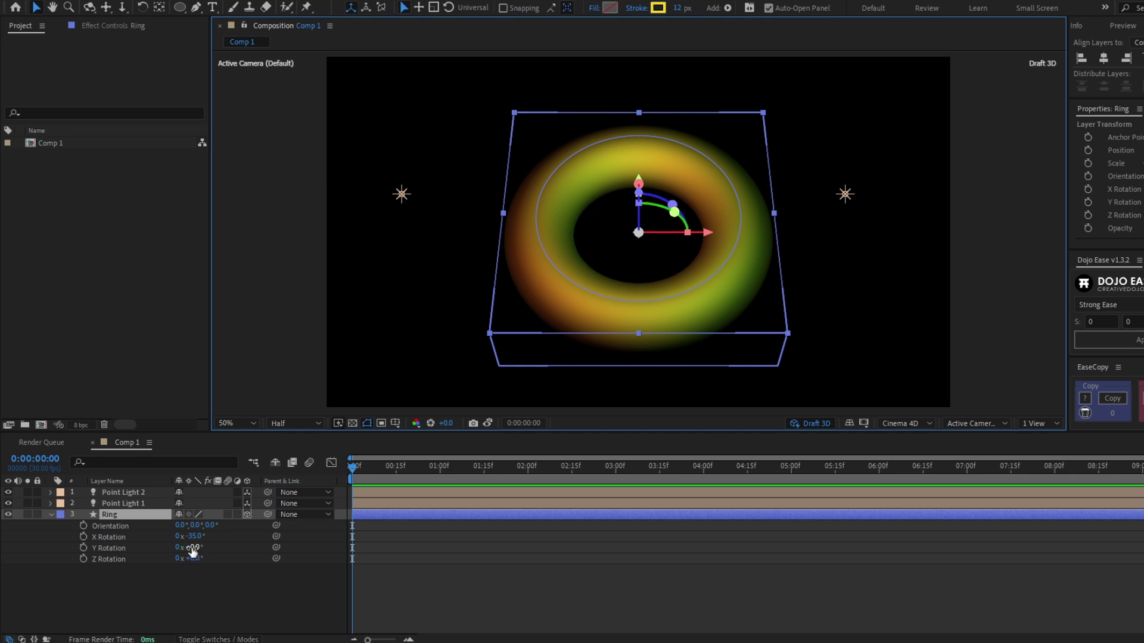
left_click_drag(192, 548, 828, 459)
key("ctrl+z")
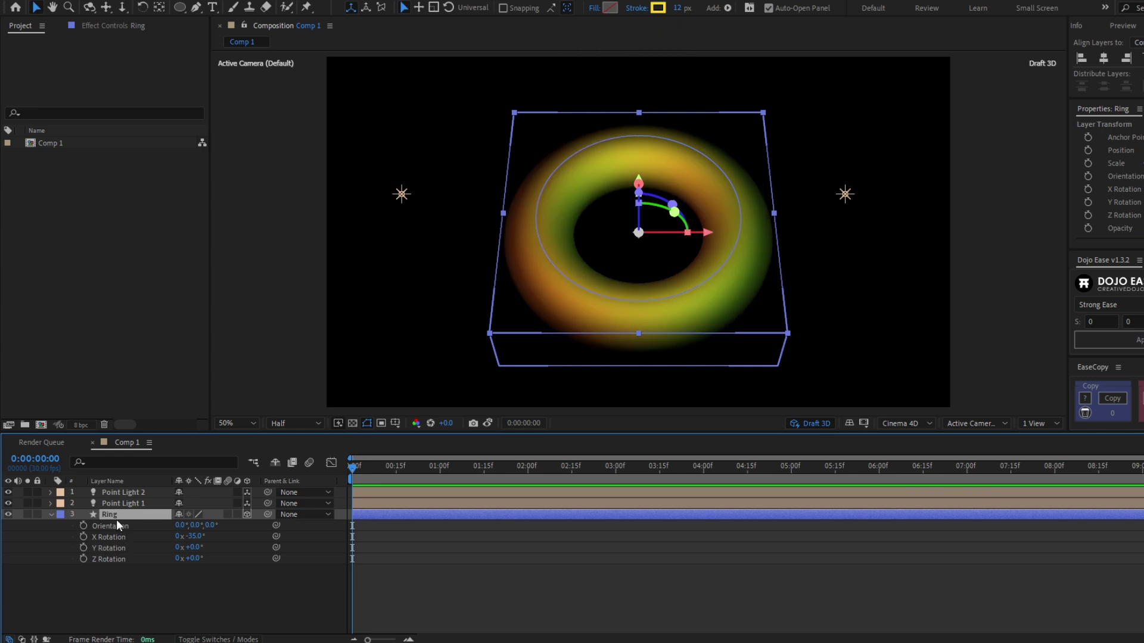
left_click(113, 515)
key("u")
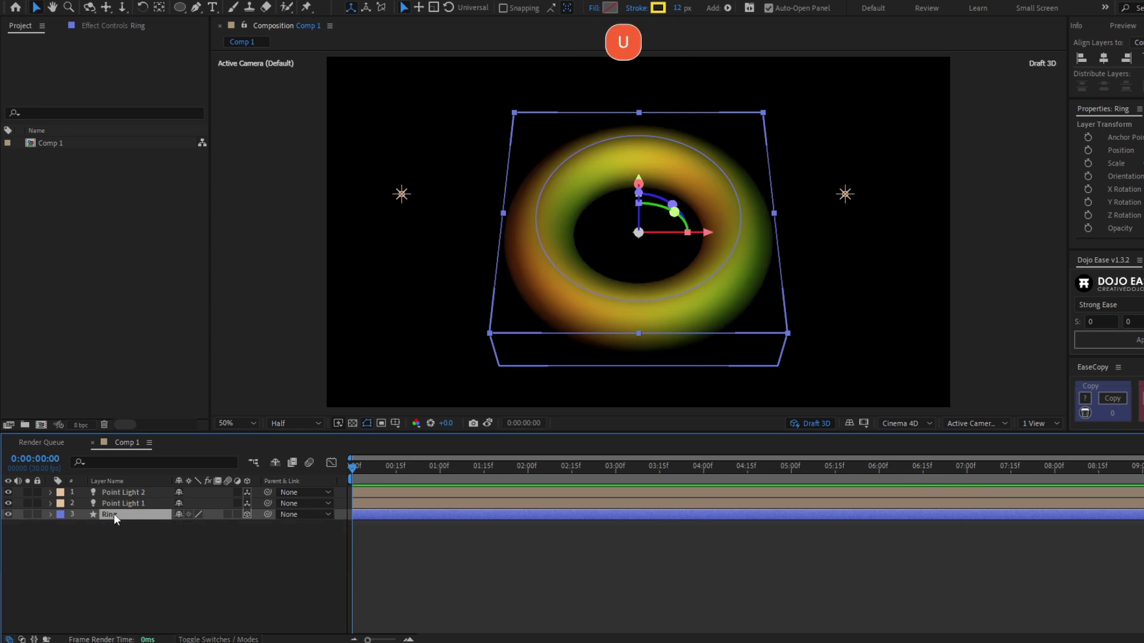
Create a white solid named Wall, 1920 px wide and 1080 px high.
left_click(131, 566)
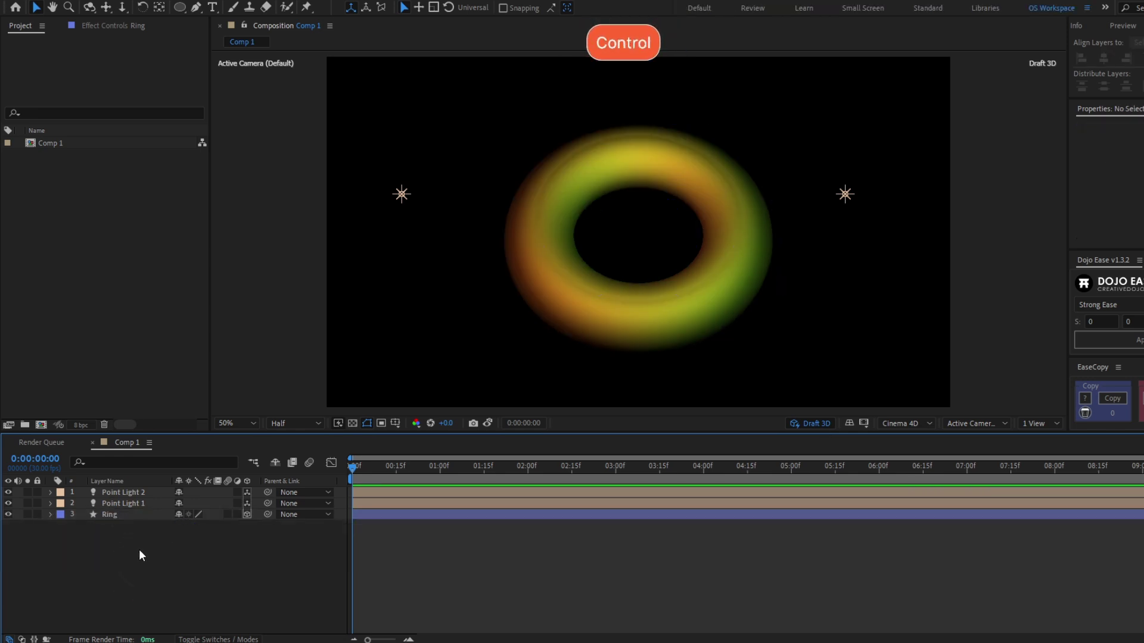
key("ctrl+y")
type("Wall")
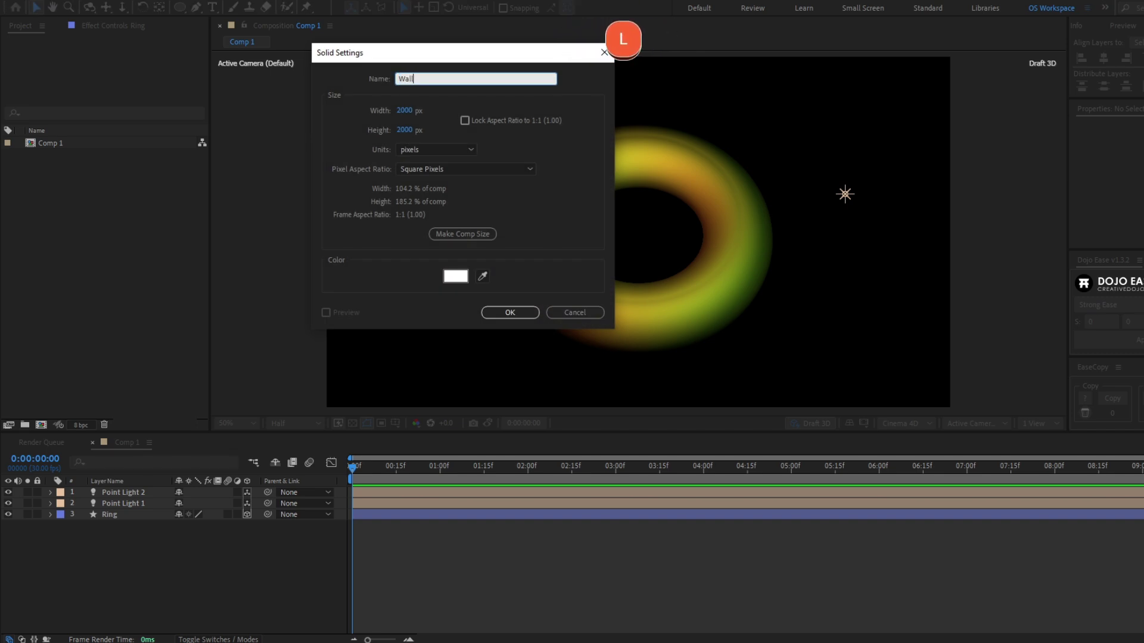
left_click(353, 269)
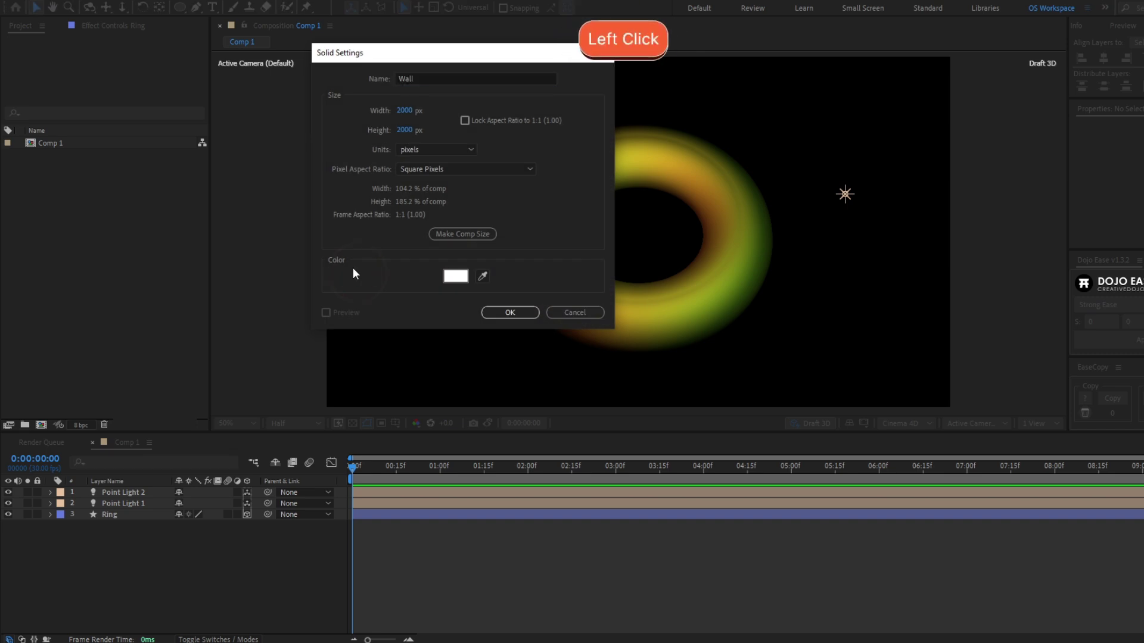
left_click(409, 112)
type("1")
key("Tab")
type("1080")
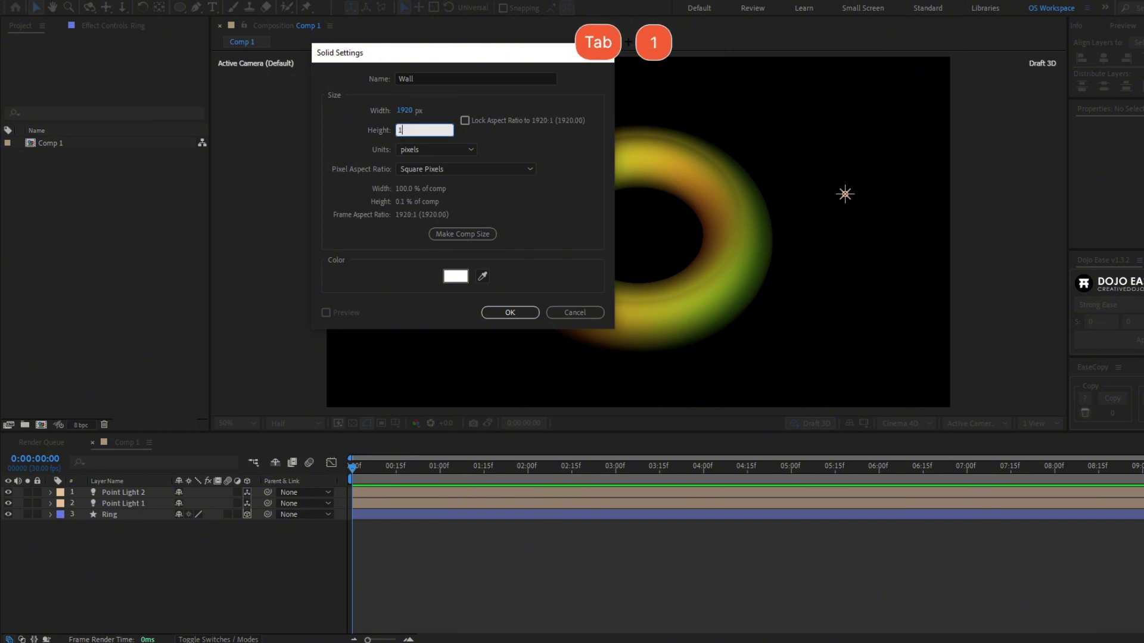
left_click(362, 114)
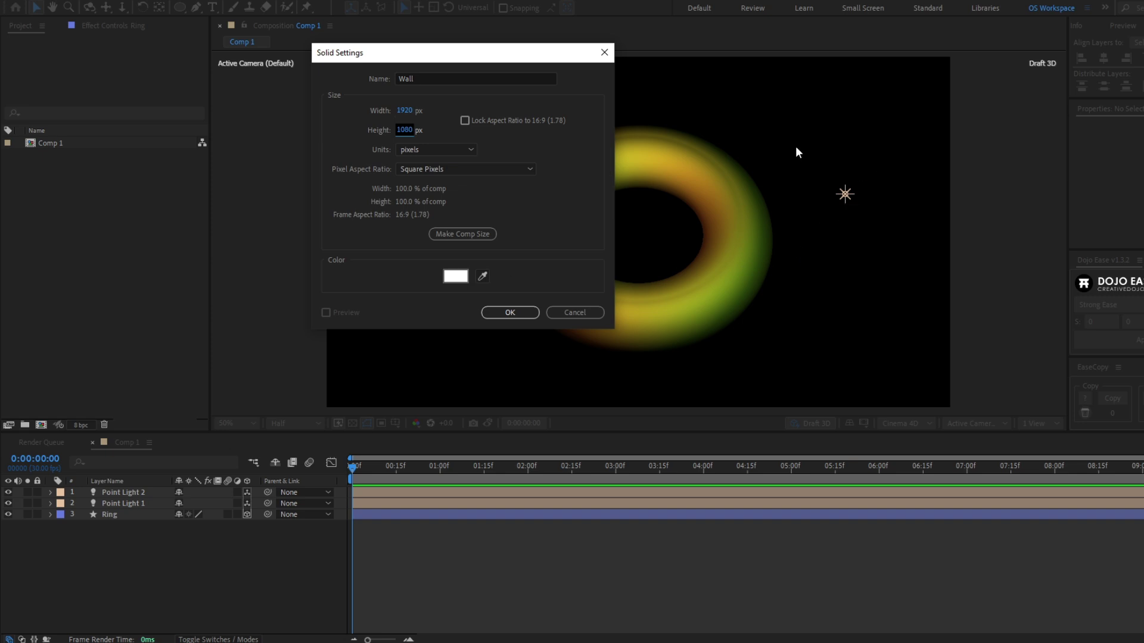
left_click(500, 313)
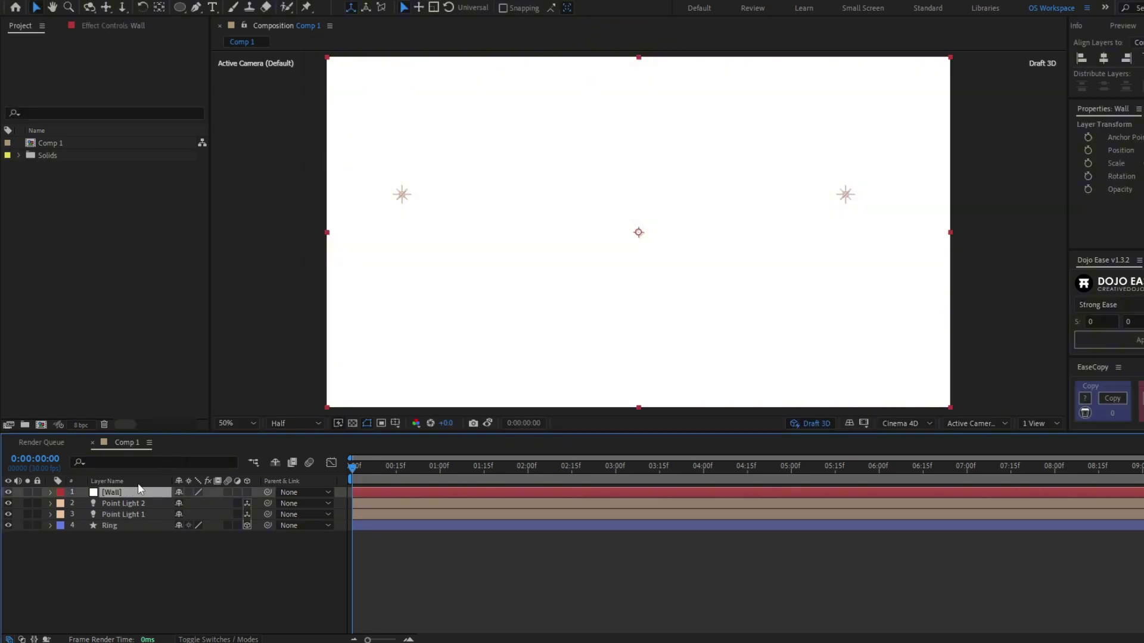
Place the Wall solid beneath the Ring layer as a 3D layer and tilt it around its X axis.
left_click_drag(154, 494, 143, 533)
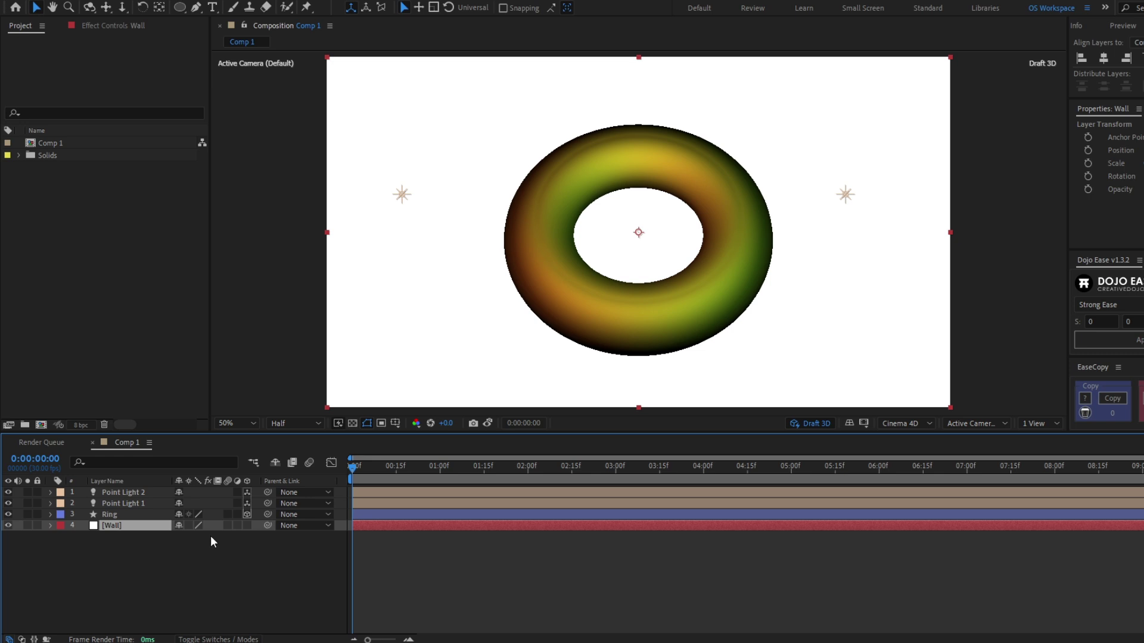
left_click(247, 525)
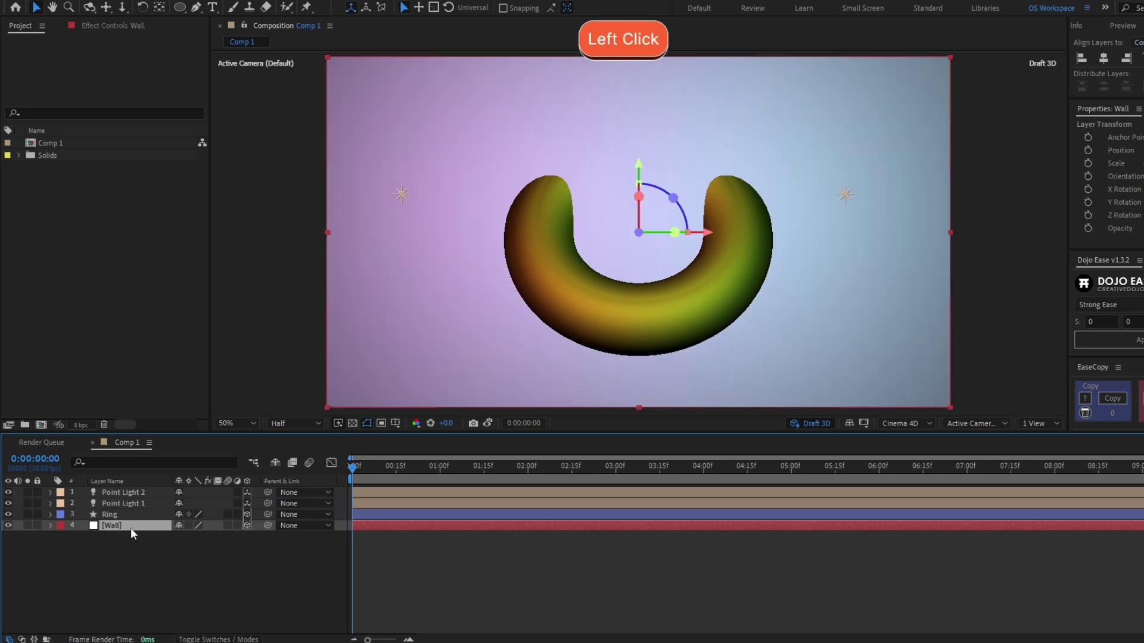
key("r")
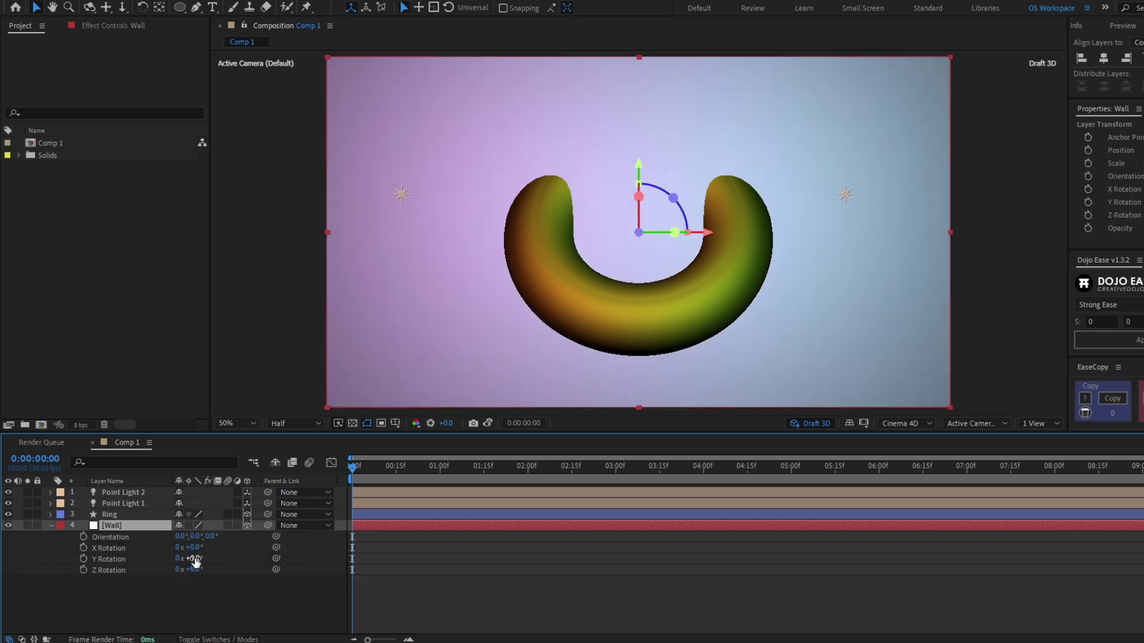
left_click_drag(189, 547, 149, 545)
Scale the Wall layer up past the frame edges, set its Z position to 131, and deselect it.
key("s")
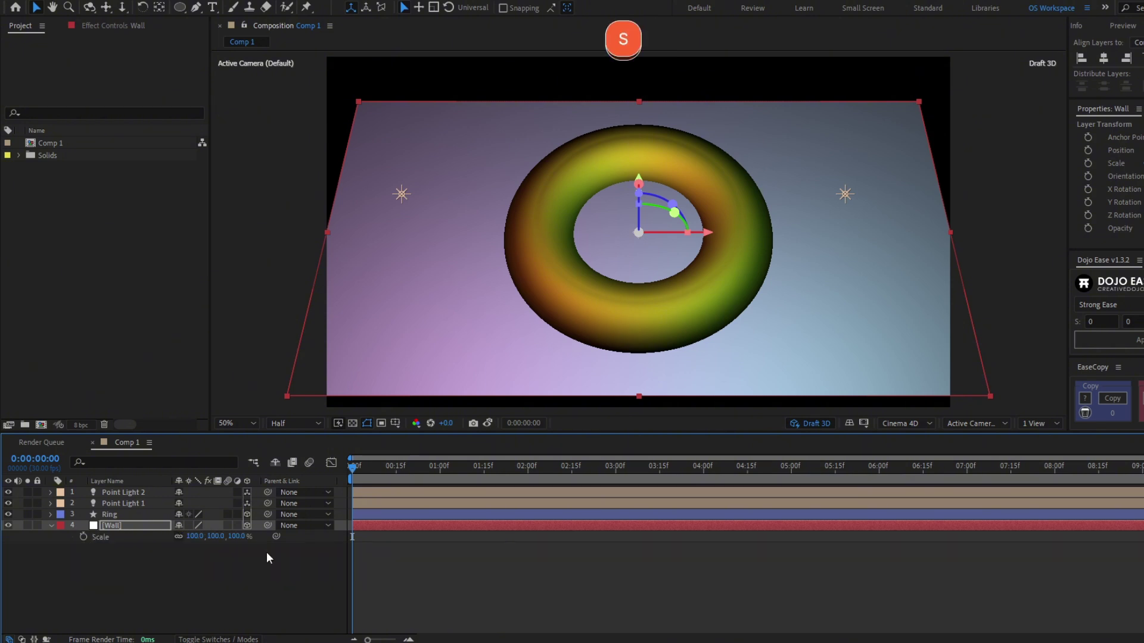
mouse_move(217, 537)
left_mouse_down()
mouse_move(244, 538)
mouse_move(222, 540)
mouse_move(233, 556)
mouse_move(322, 560)
left_mouse_up()
key("p")
left_click(765, 233)
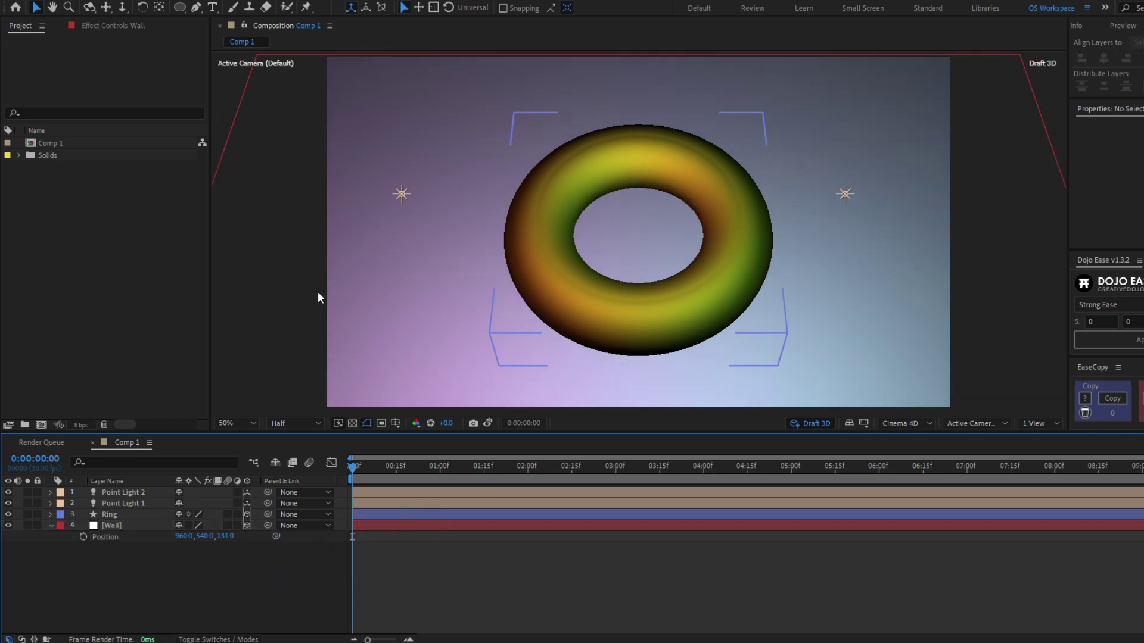
Turn off Draft 3D and set Casts Shadows to On in the Ring layer's material options.
left_click(149, 514)
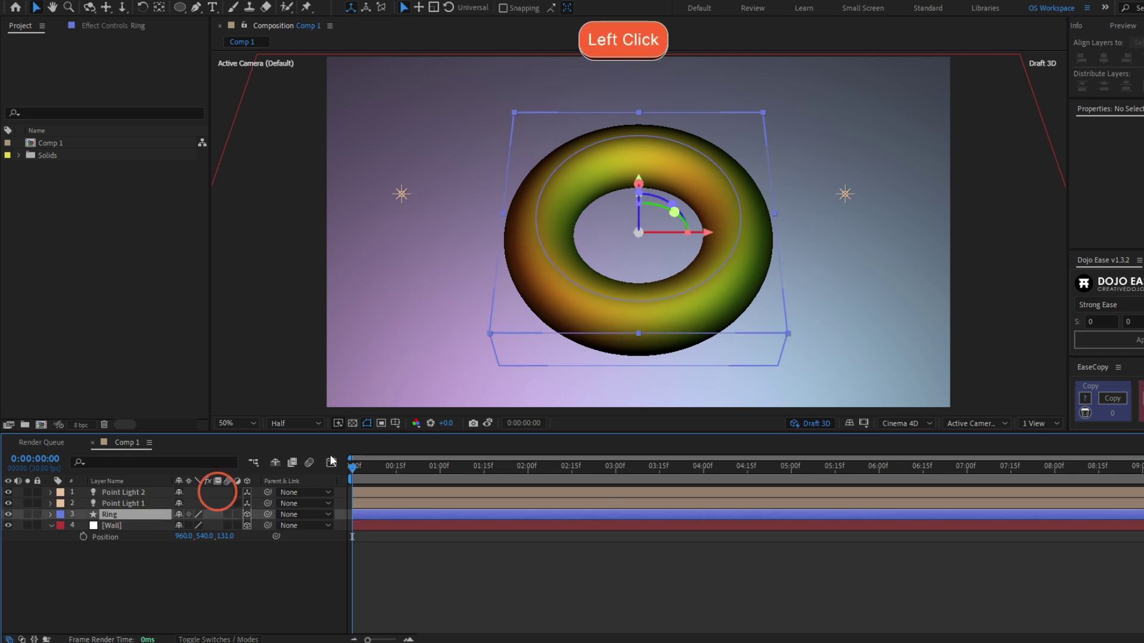
left_click(51, 515)
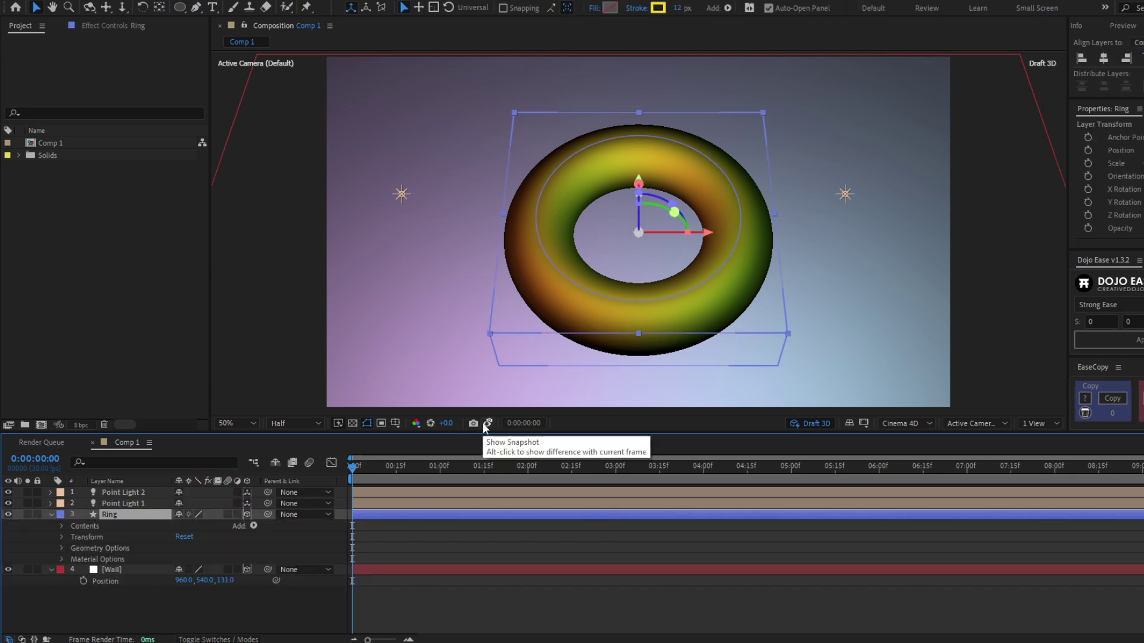
left_click(63, 560)
scroll(106, 544, "down", 3)
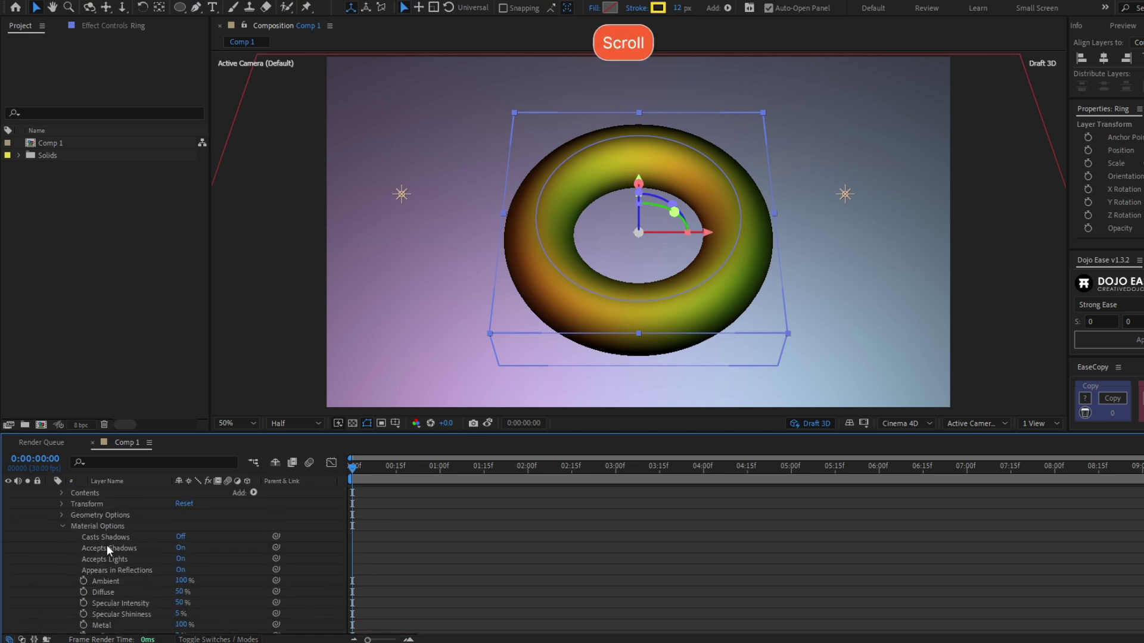
scroll(106, 545, "down", 5)
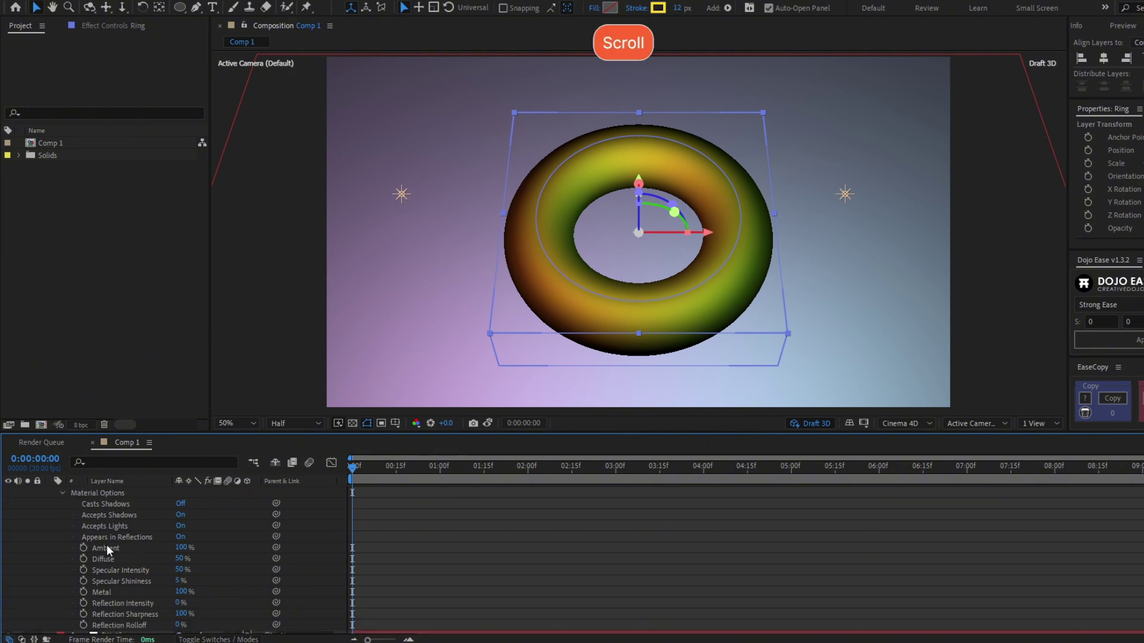
left_click(813, 426)
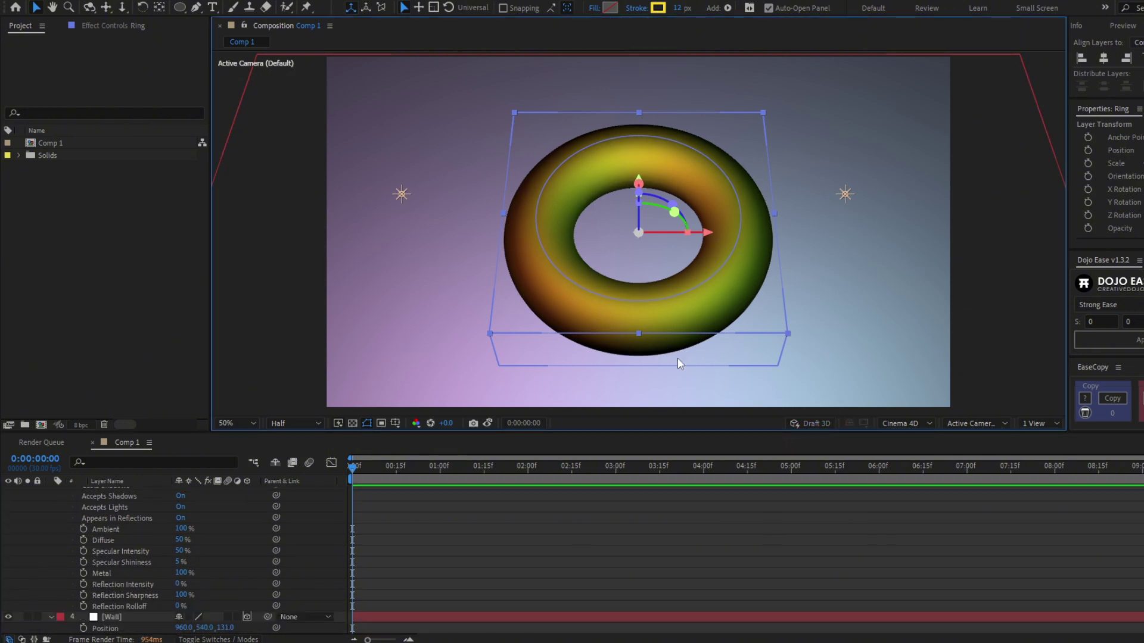
scroll(255, 542, "up", 2)
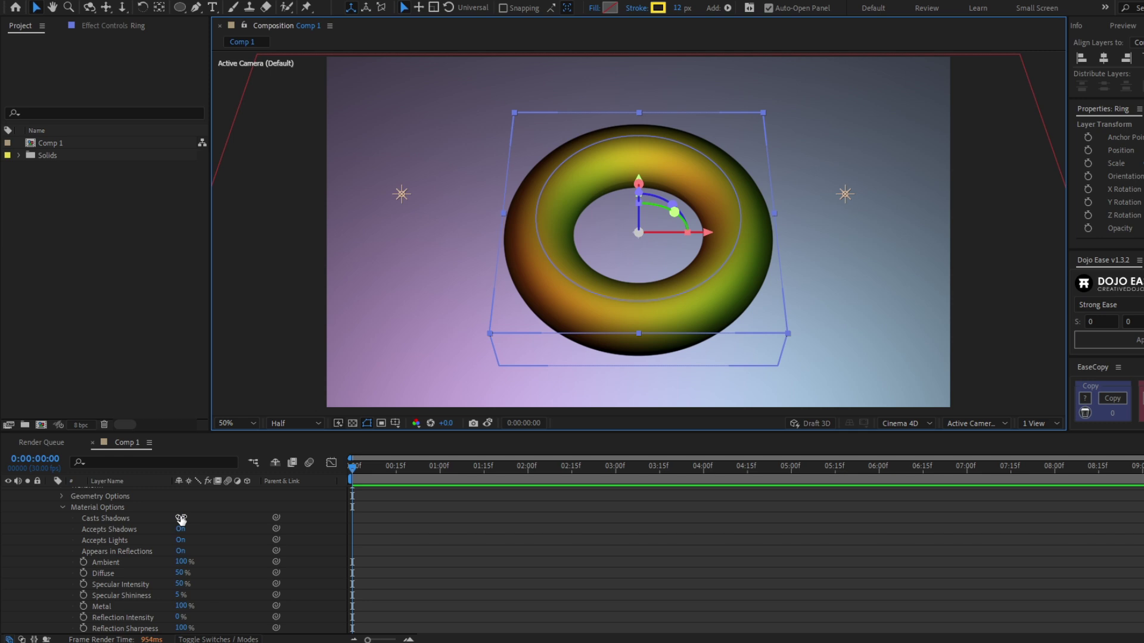
left_click(181, 519)
left_click(700, 527)
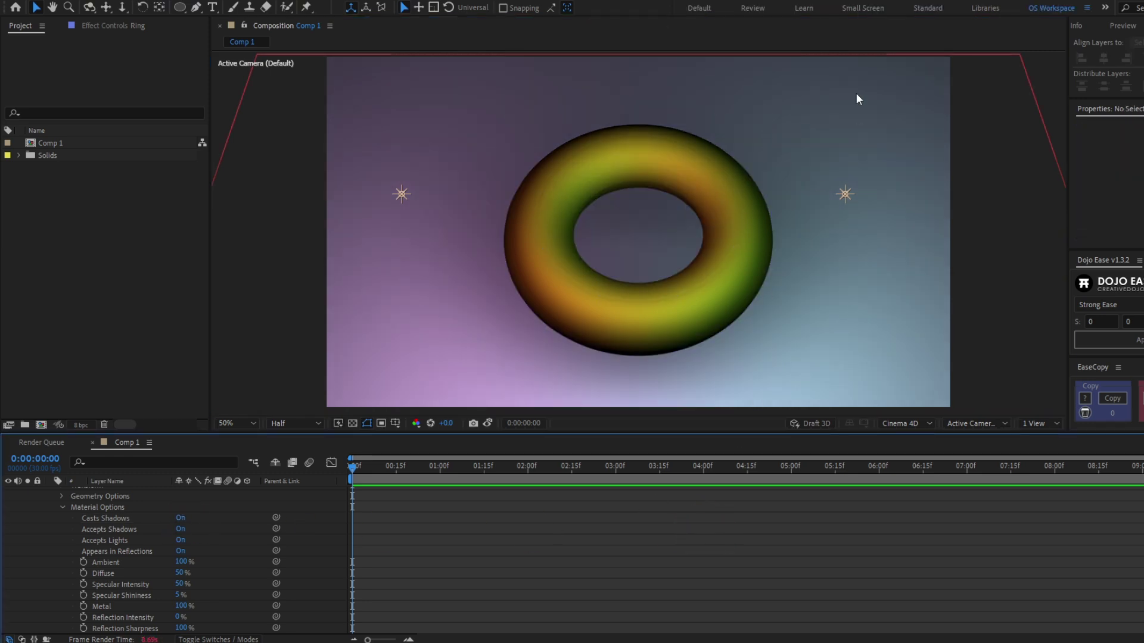
Turn Draft 3D back on and reposition Point Light 1 slightly closer to the camera along its depth and X axes.
left_click(852, 202)
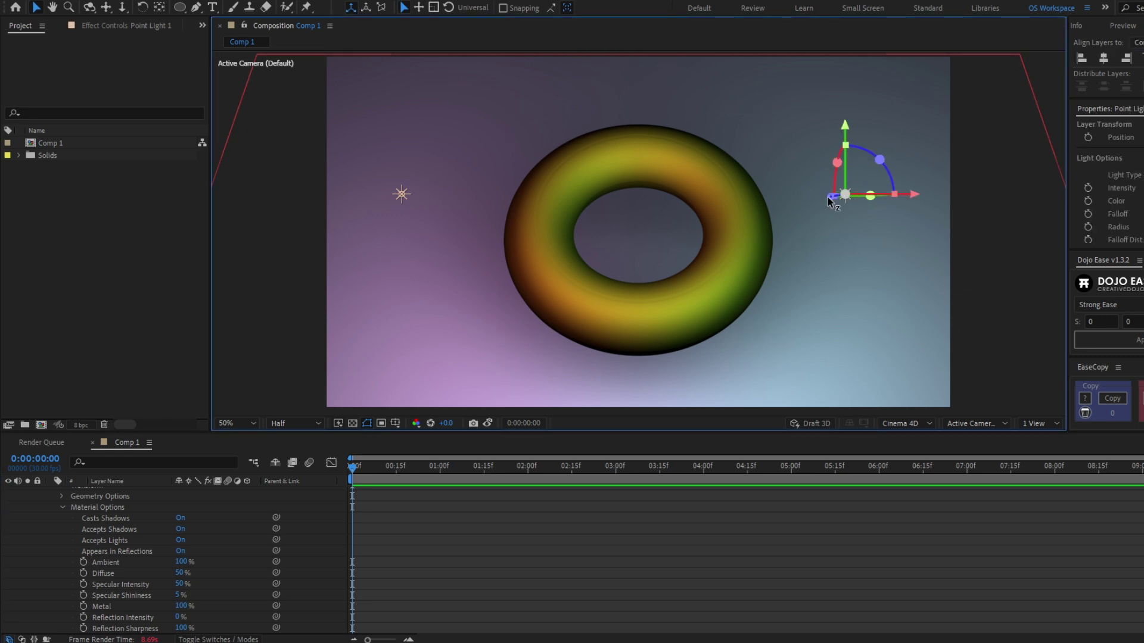
left_click_drag(833, 204, 883, 199)
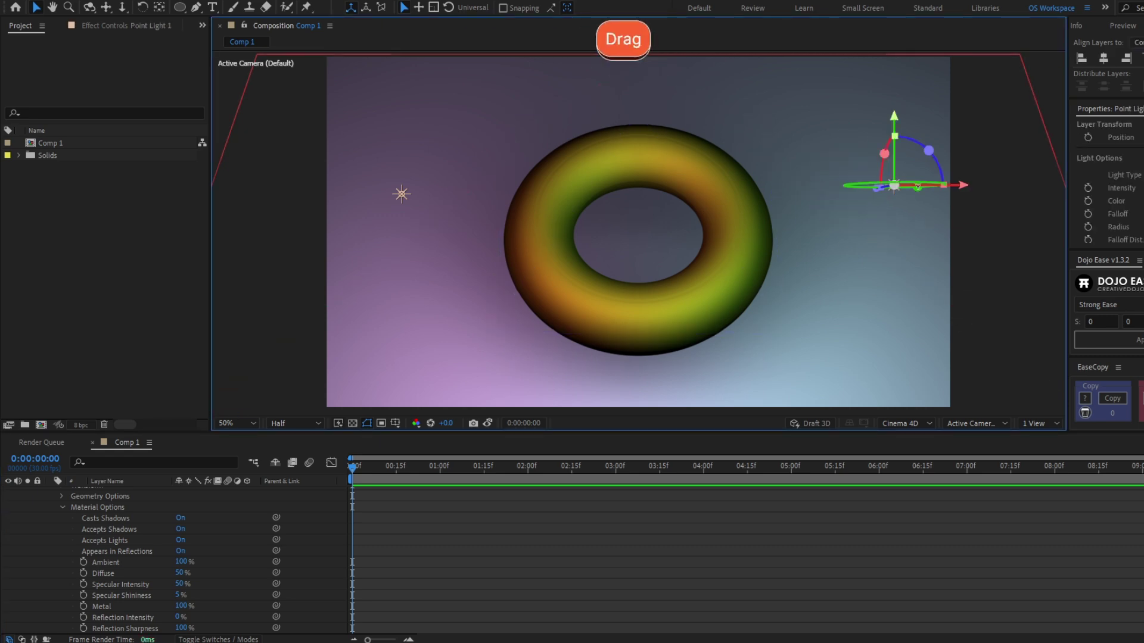
left_click_drag(962, 192, 940, 193)
left_click(691, 140)
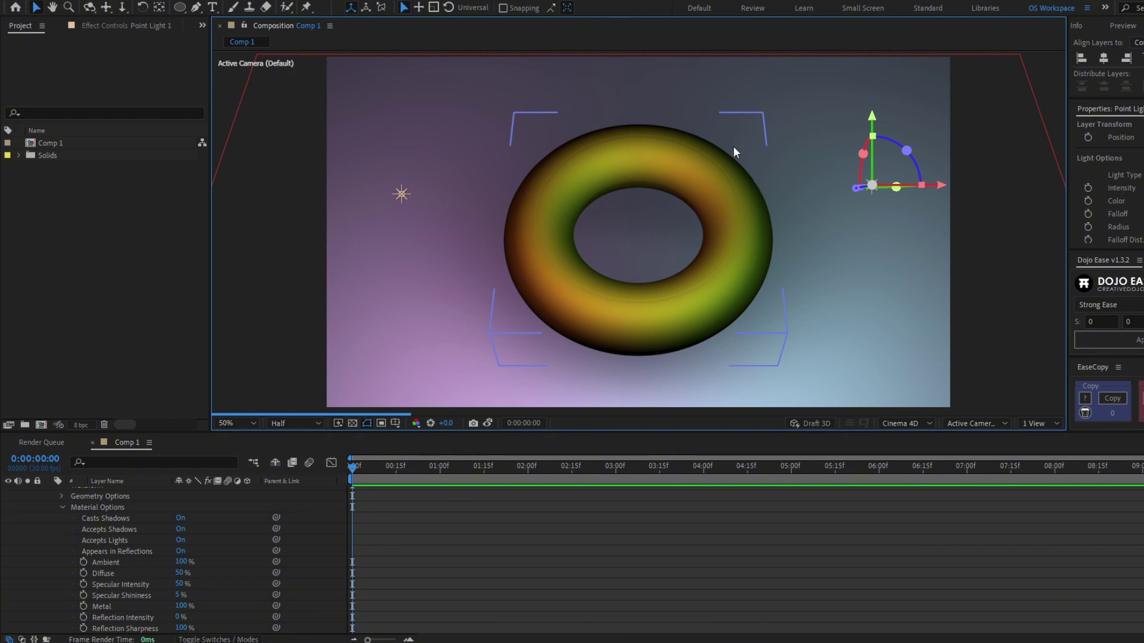
left_click(810, 424)
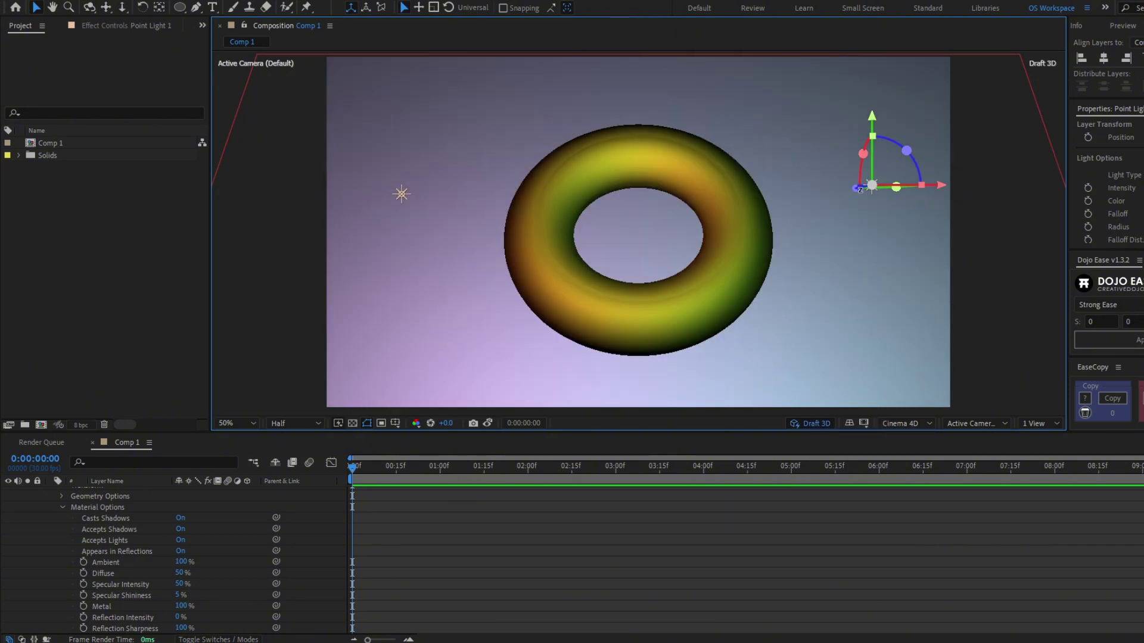
left_click_drag(857, 191, 838, 189)
Rename Point Light 2 as Pink Light and give it the Fuchsia label color.
scroll(131, 511, "up", 3)
left_click(137, 493)
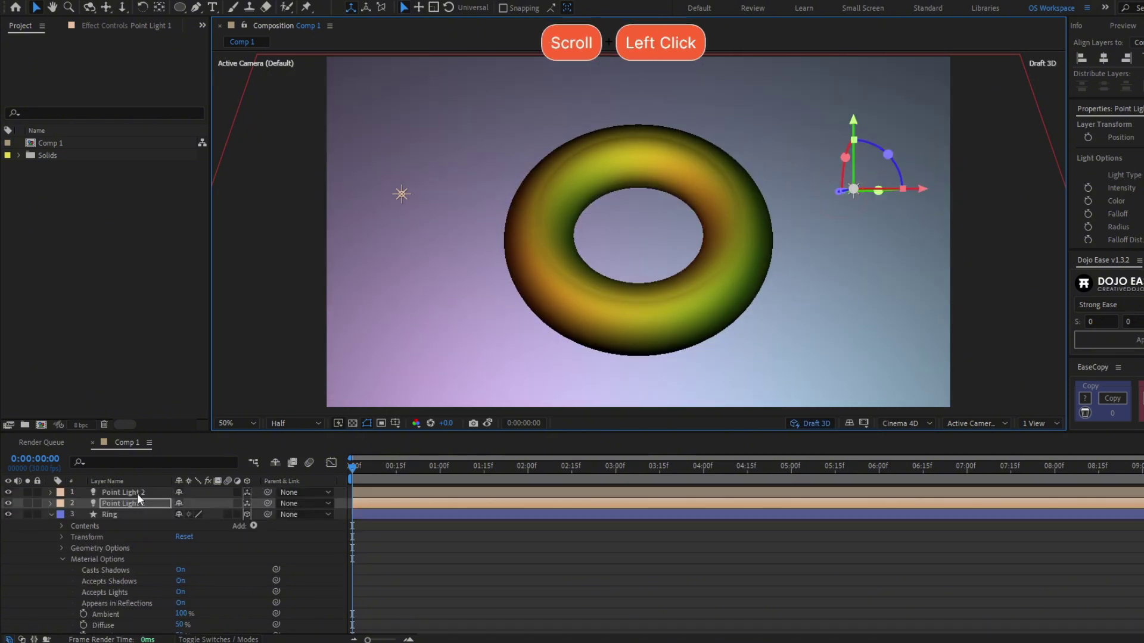
key("Return")
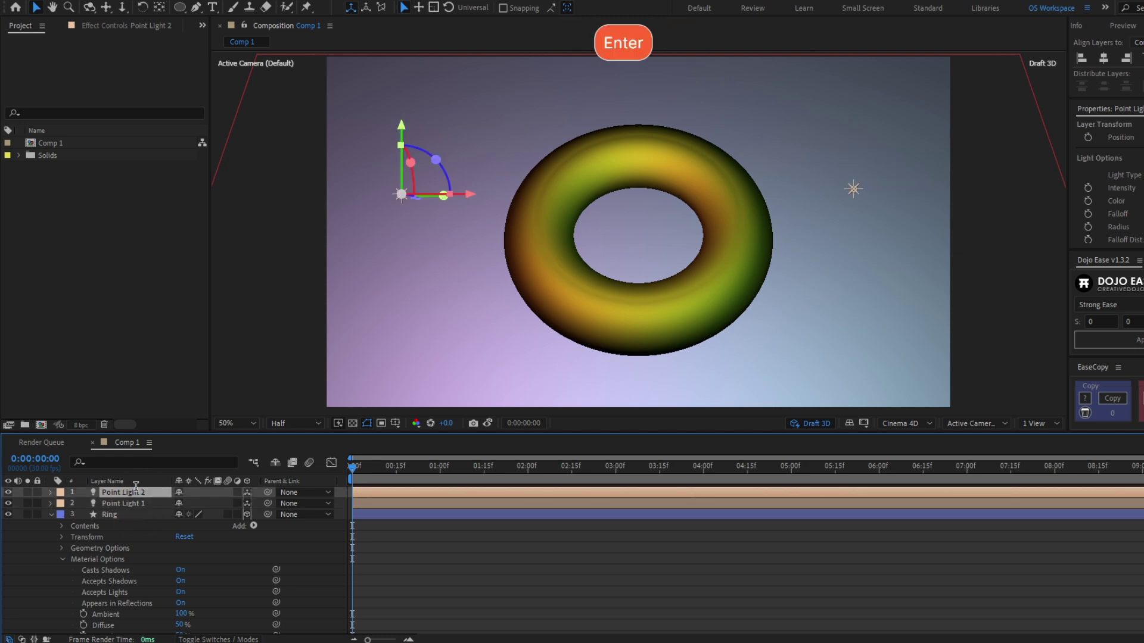
key("Right")
key("BackSpace")
key("BackSpace")
key("BackSpace")
key("BackSpace")
key("BackSpace")
key("BackSpace")
key("BackSpace")
key("BackSpace")
key("BackSpace")
key("BackSpace")
key("BackSpace")
key("BackSpace")
key("BackSpace")
type("Pink Light")
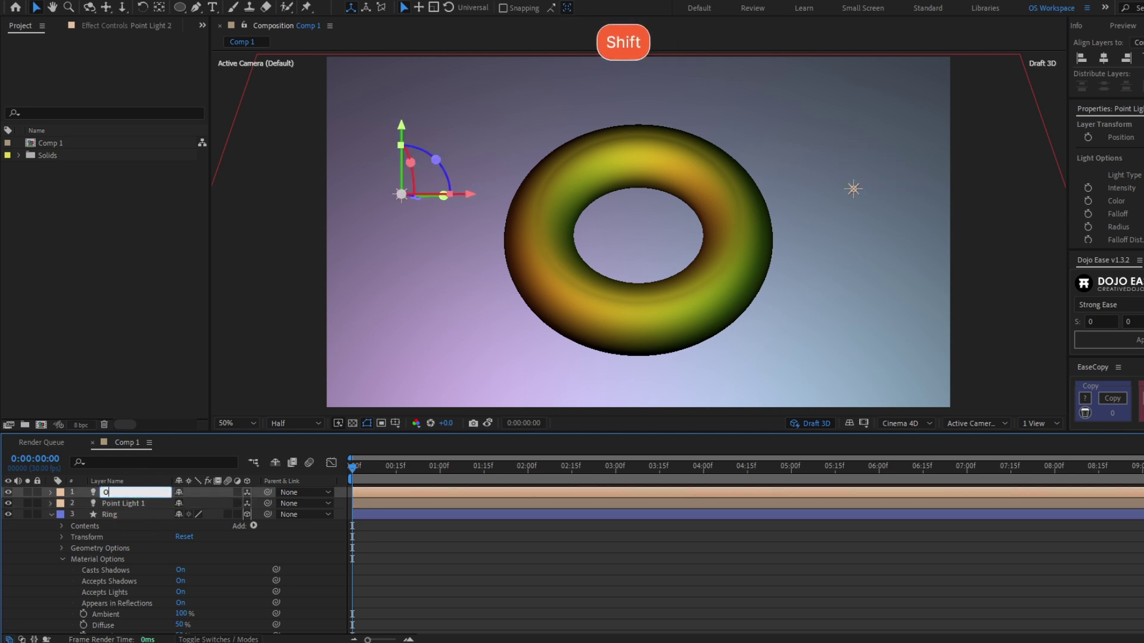
left_click(60, 492)
left_click(78, 435)
Rename Point Light 1 as Cyan Light and give it the Cyan label color.
left_click(138, 501)
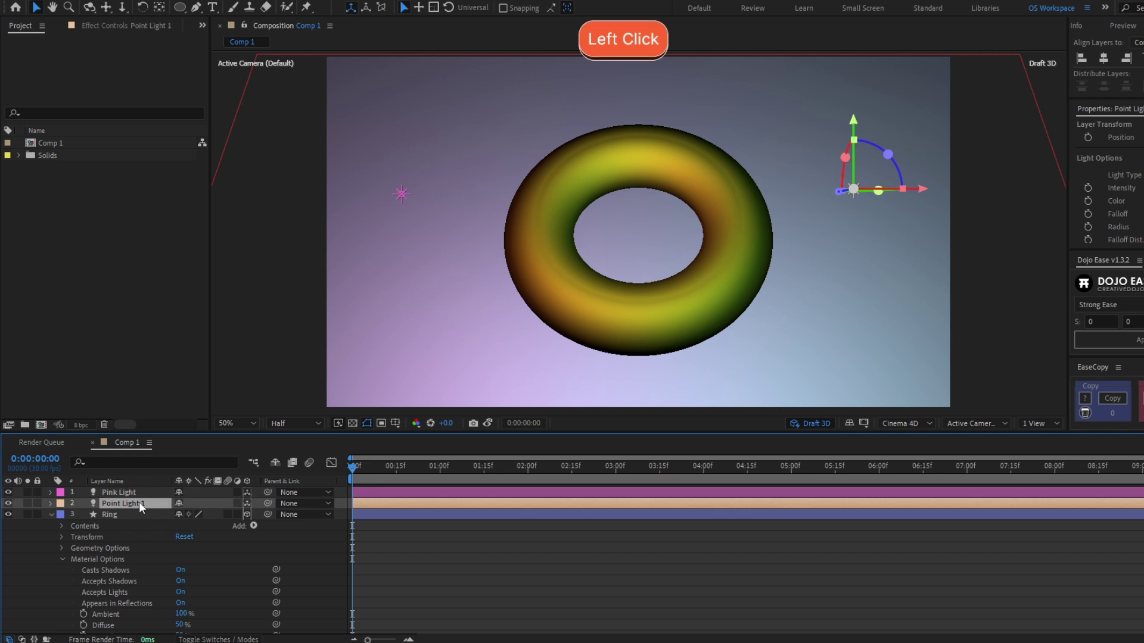
key("Return")
type("Cyan Light")
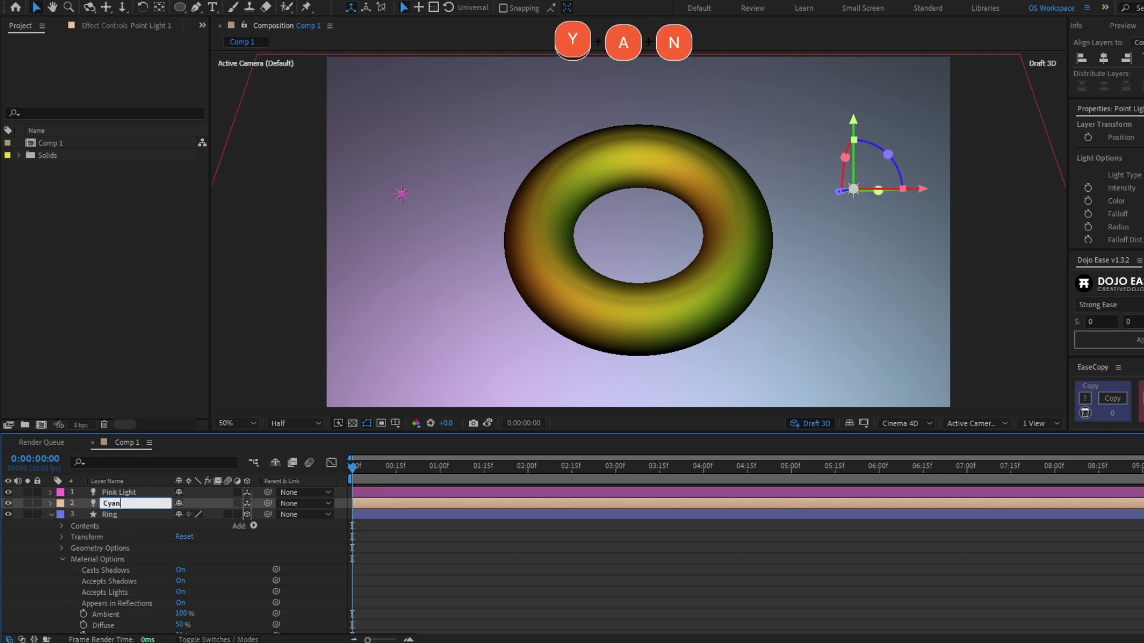
key("Return")
left_click(60, 503)
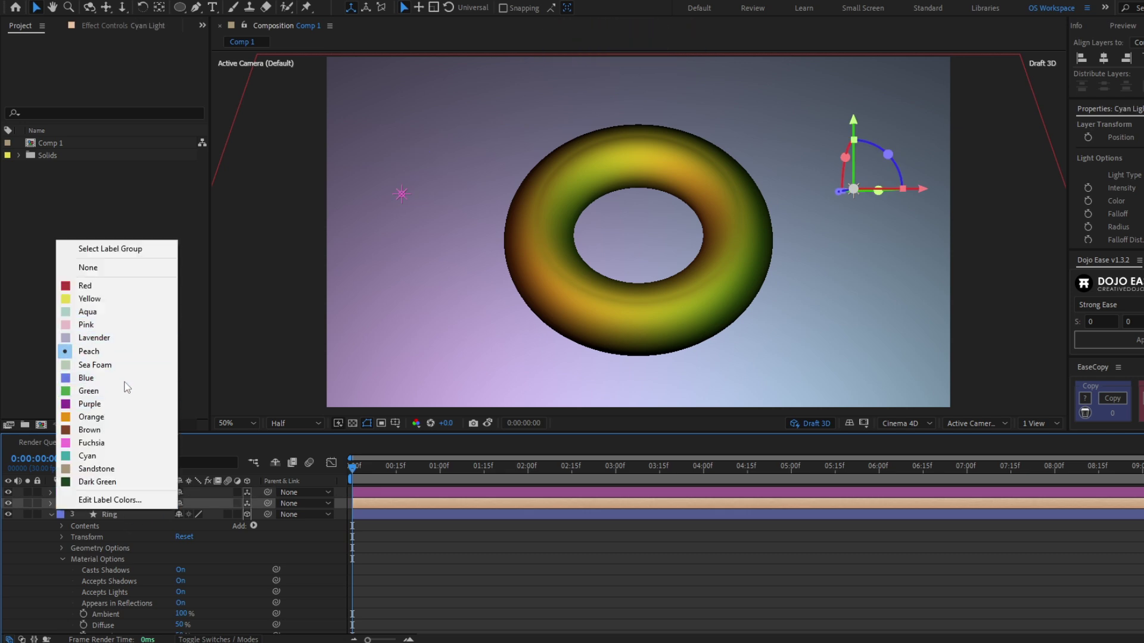
left_click(131, 455)
Set the Ring layer's Reflection Intensity to 25% in its material options, and deselect the layer.
left_click(146, 514)
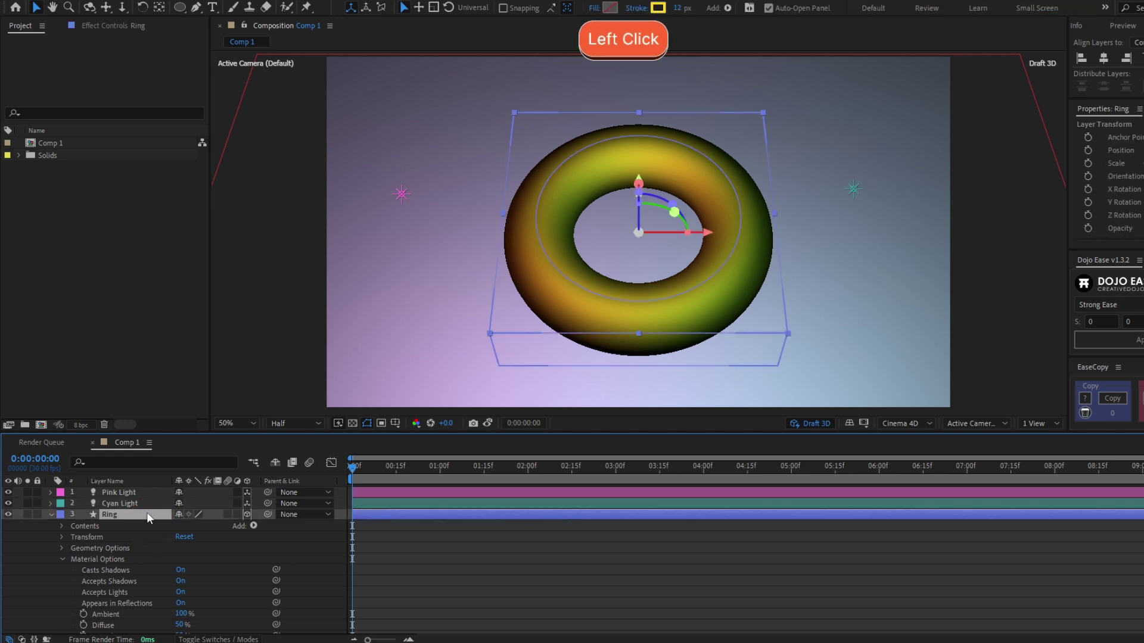
scroll(150, 512, "down", 3)
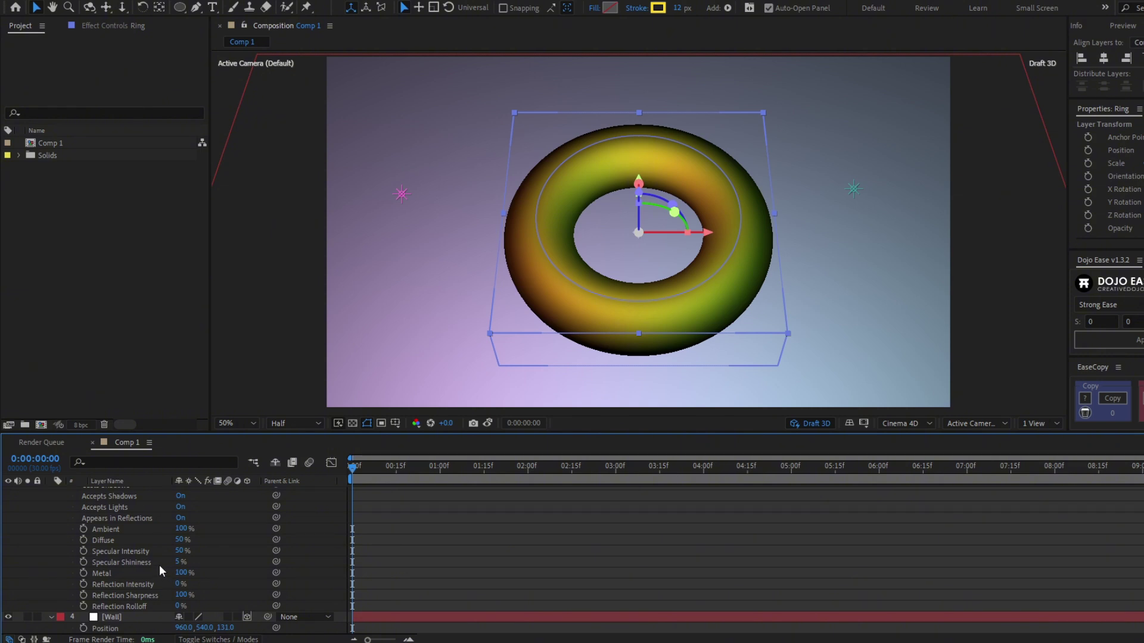
scroll(158, 563, "up", 2)
scroll(156, 590, "down", 2)
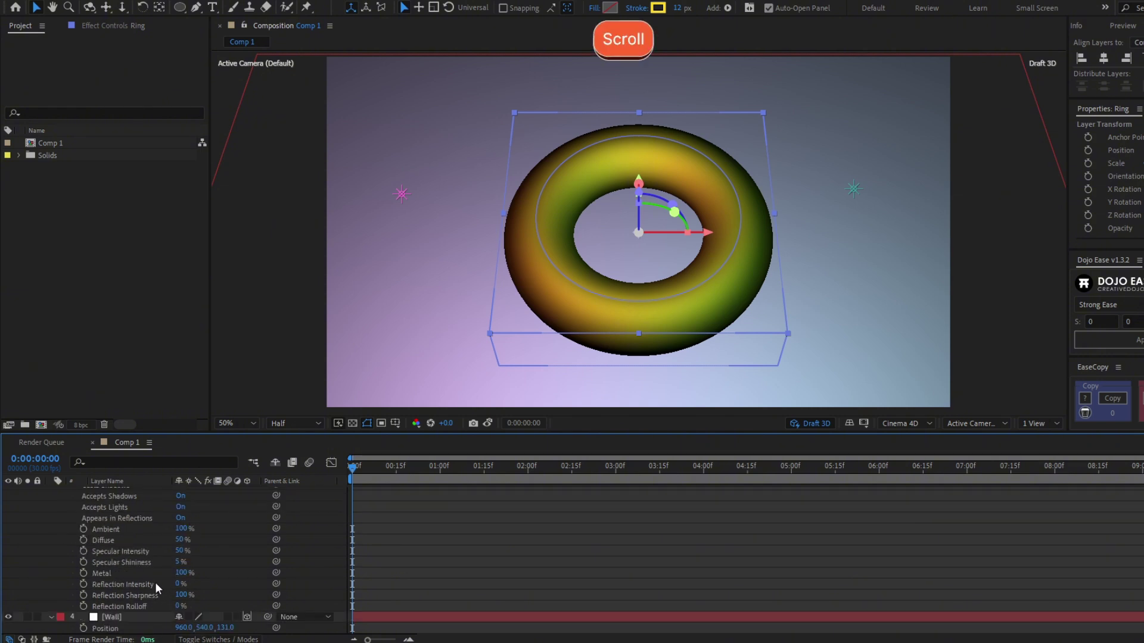
left_click(180, 585)
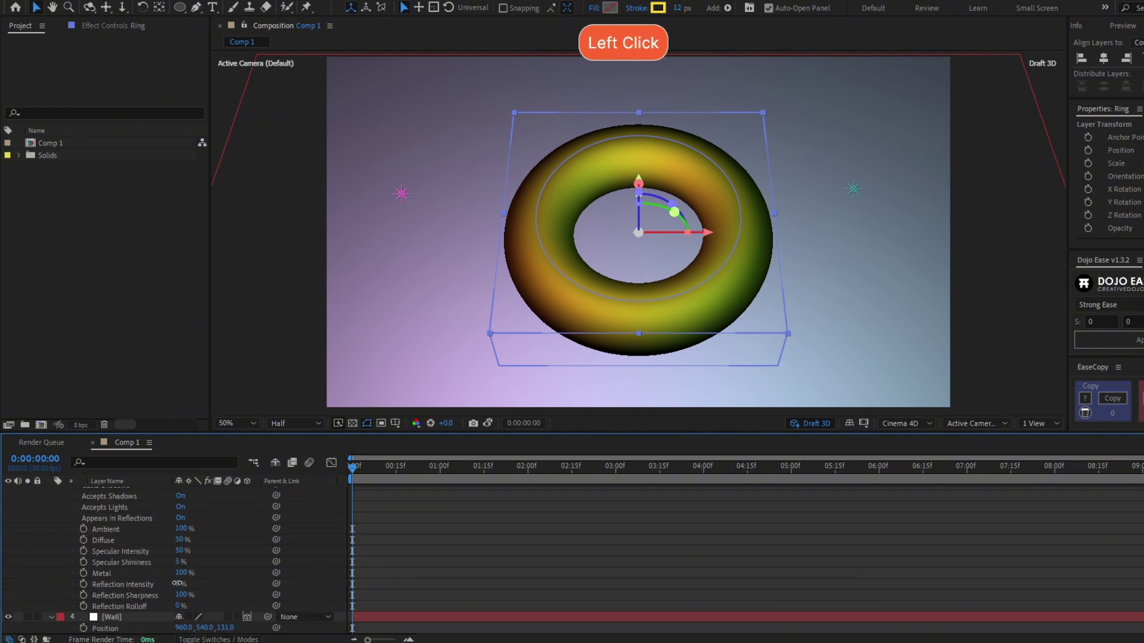
type("25")
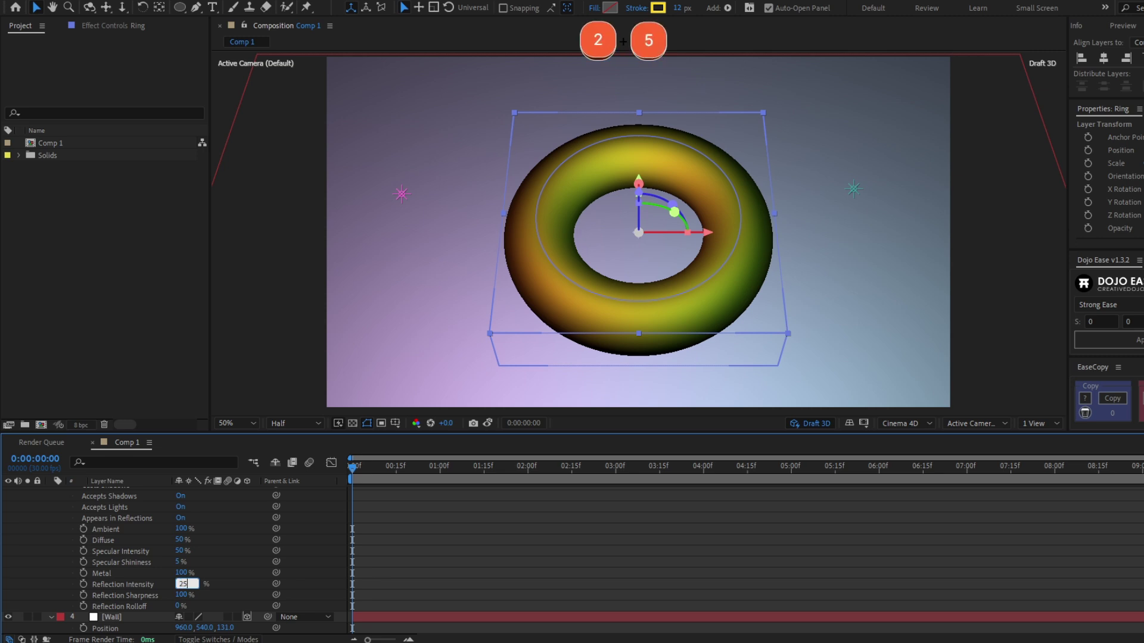
key("Return")
left_click(369, 572)
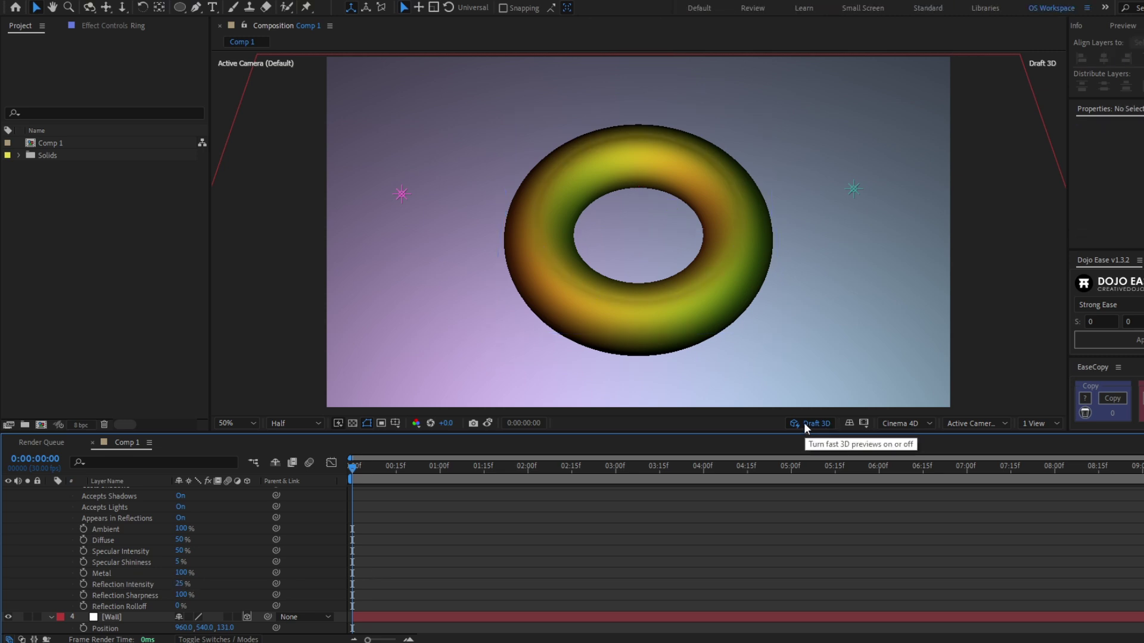
Turn off Draft 3D for a full render and select the Ring layer's material options again.
left_click(803, 423)
left_click(167, 580)
scroll(425, 578, "up", 3)
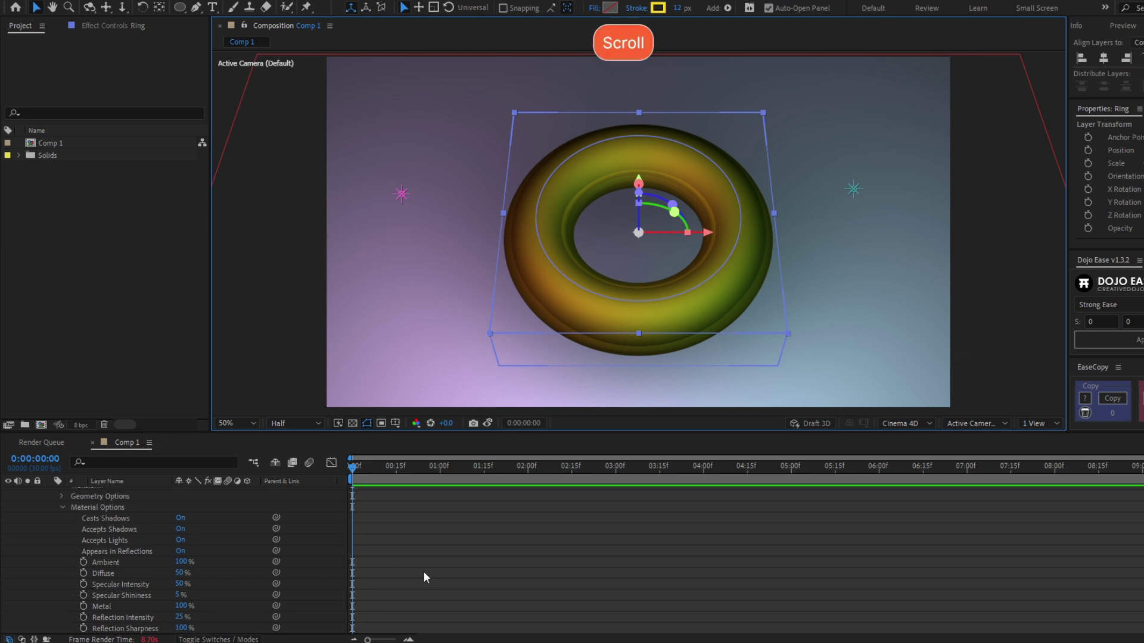
Rotate the Ring layer to an X Rotation of -53° and a Y Rotation of -24°, and deselect it.
key("r")
mouse_move(191, 542)
left_mouse_down()
mouse_move(166, 544)
mouse_move(199, 537)
left_mouse_up()
left_click(499, 536)
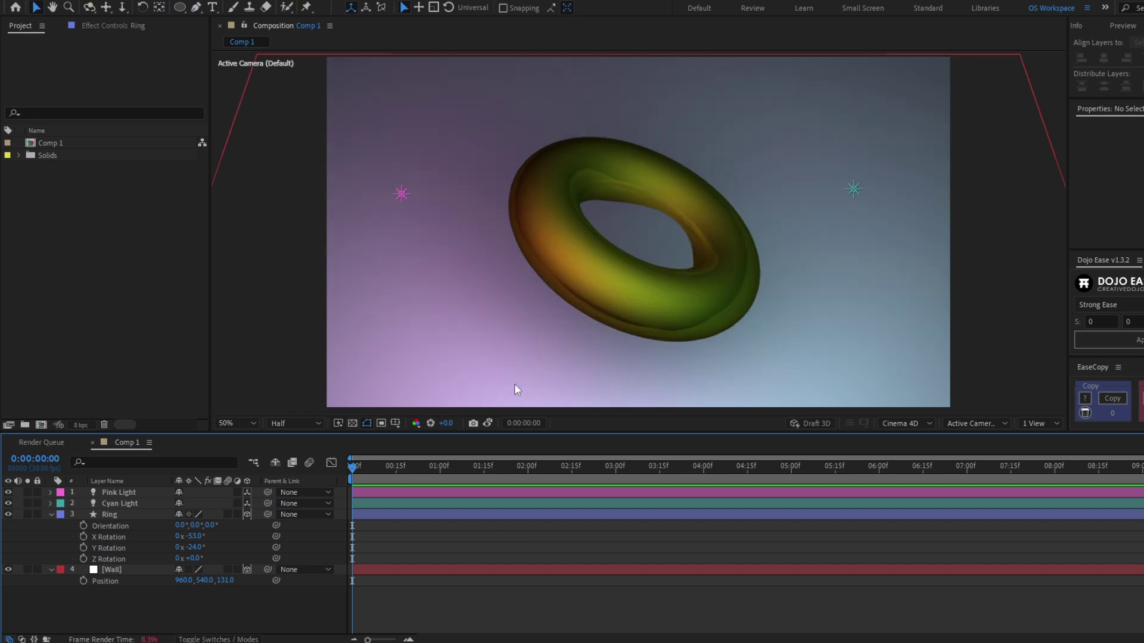
Try a Reflection Intensity of 75% in the Ring layer's material options and undo it.
left_click(63, 542)
key("a")
key("a")
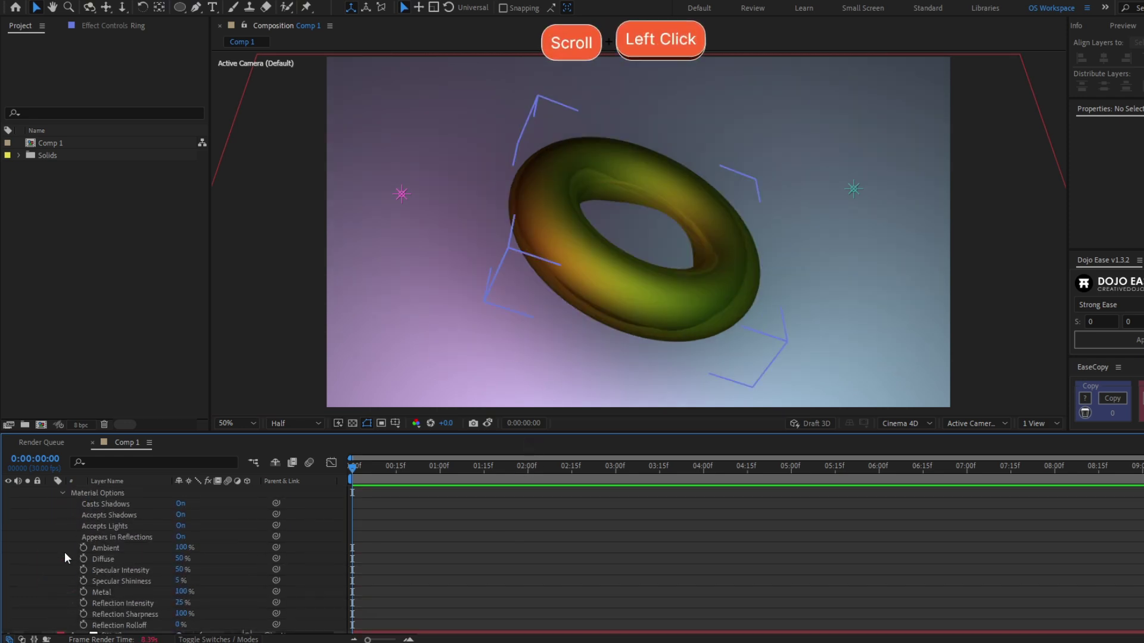
scroll(64, 552, "down", 3)
left_click(182, 584)
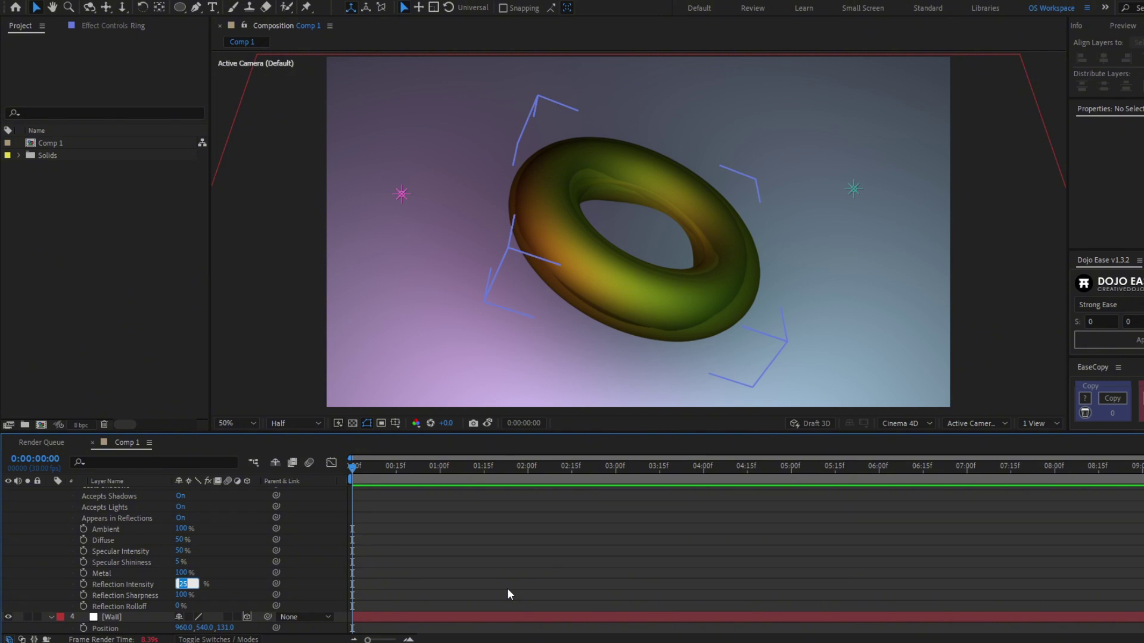
type("75")
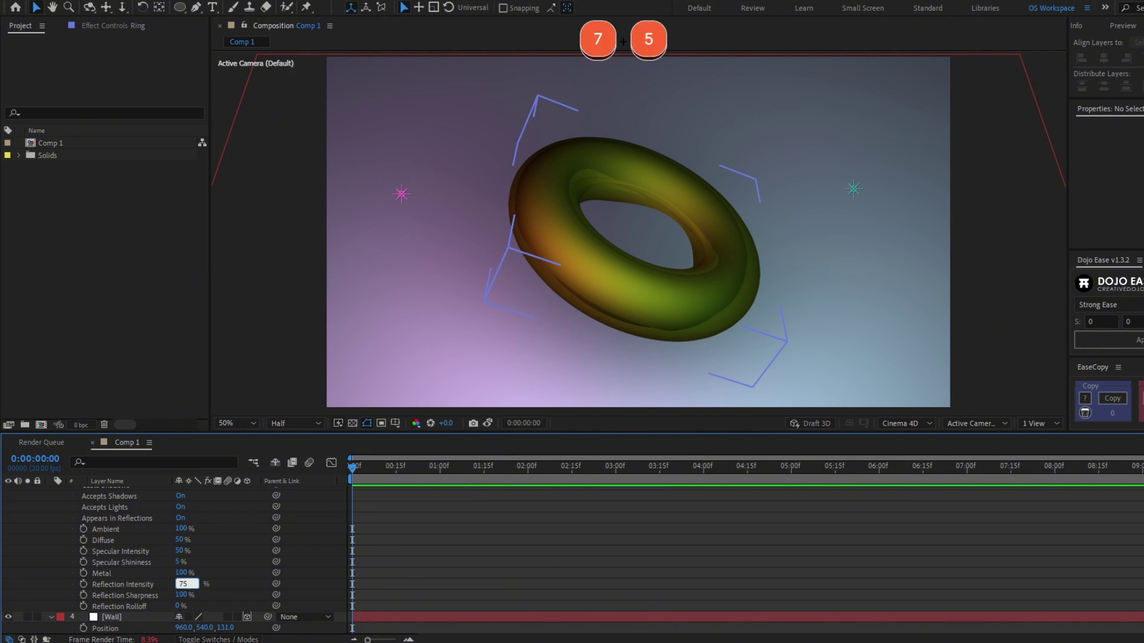
key("Return")
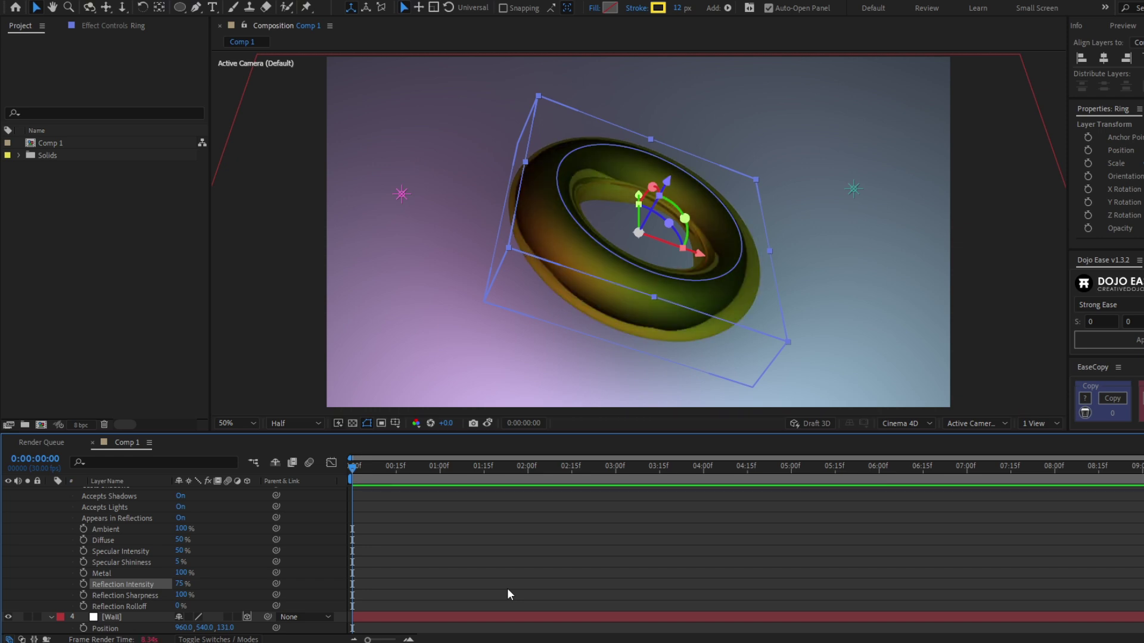
left_click(506, 587)
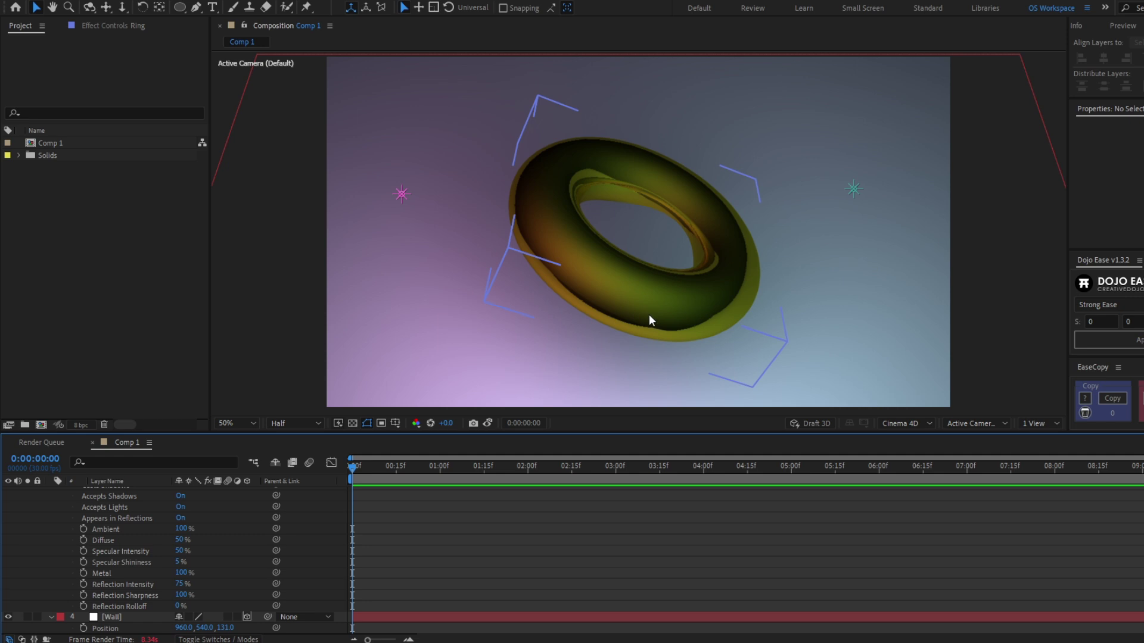
key("ctrl+z")
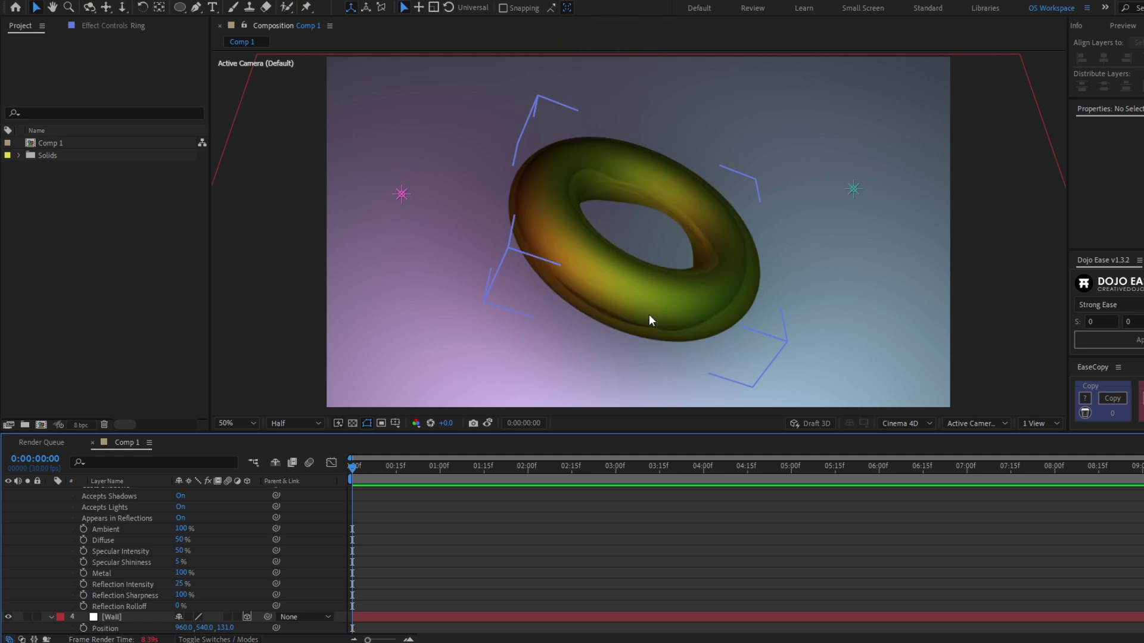
Raise the Diffuse and the Specular Intensity in the Ring layer's material options to 100%.
scroll(427, 530, "up", 2)
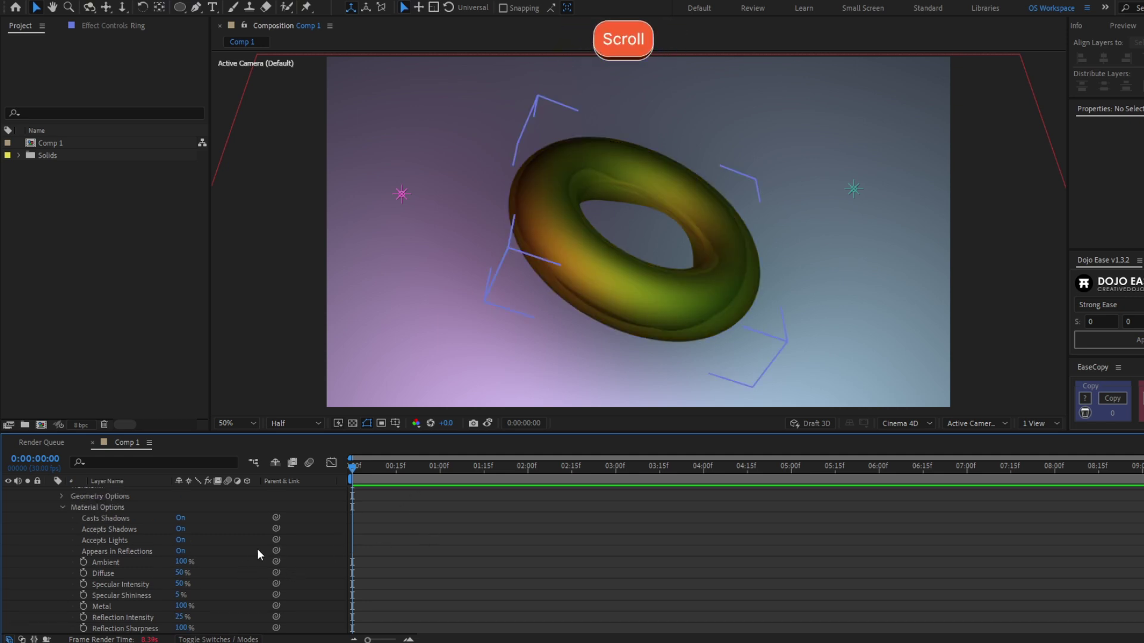
left_click_drag(180, 573, 497, 545)
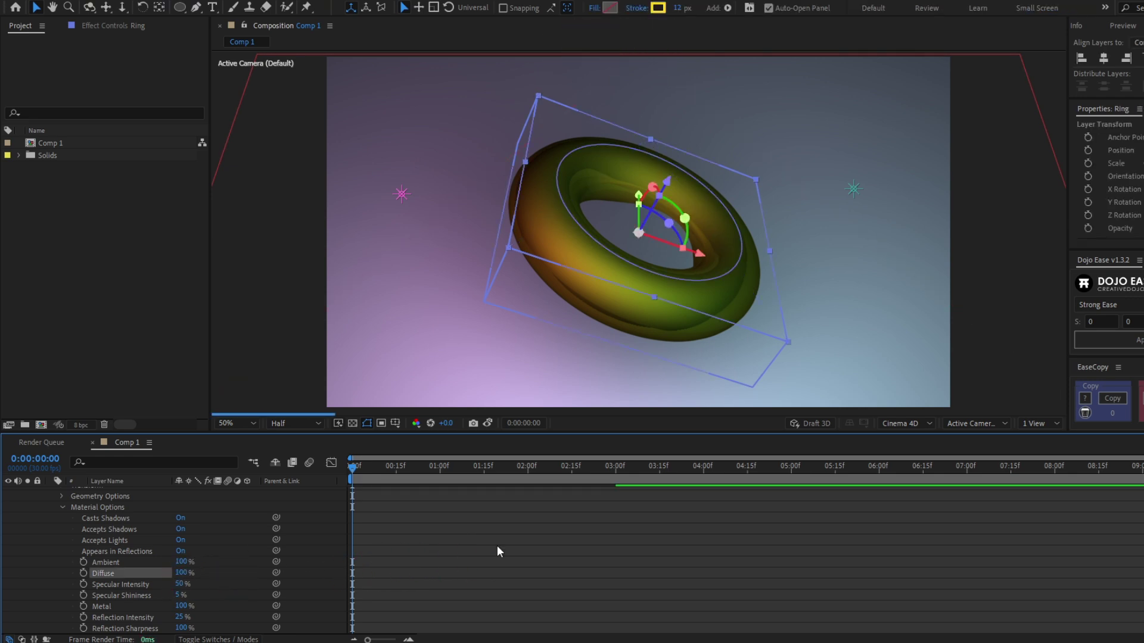
left_click(497, 545)
scroll(390, 505, "down", 2)
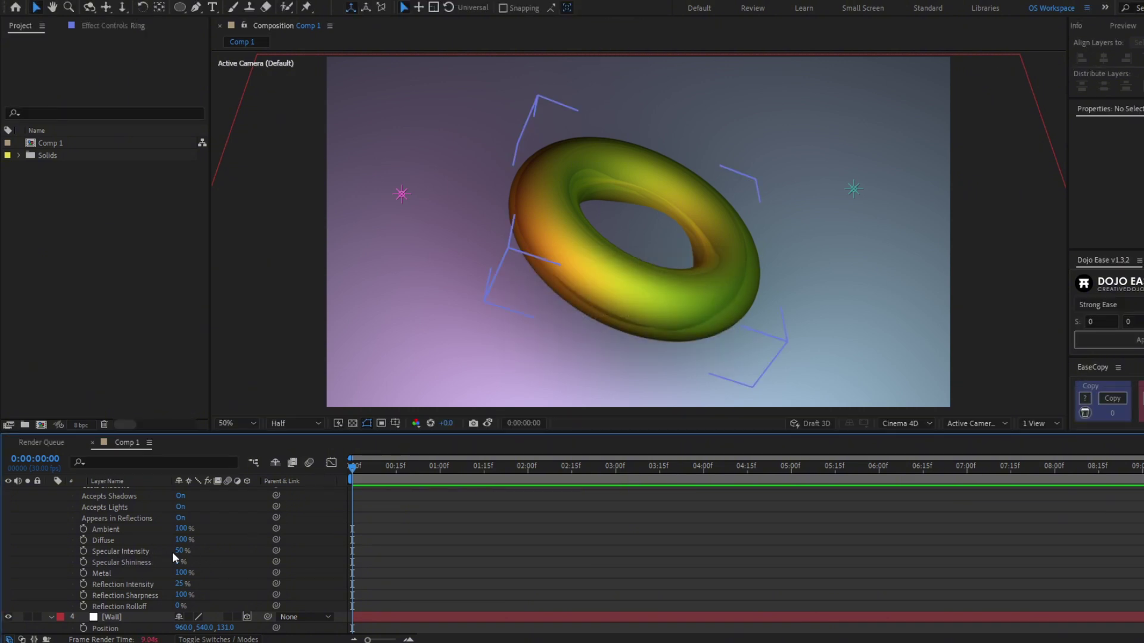
left_click_drag(179, 551, 552, 544)
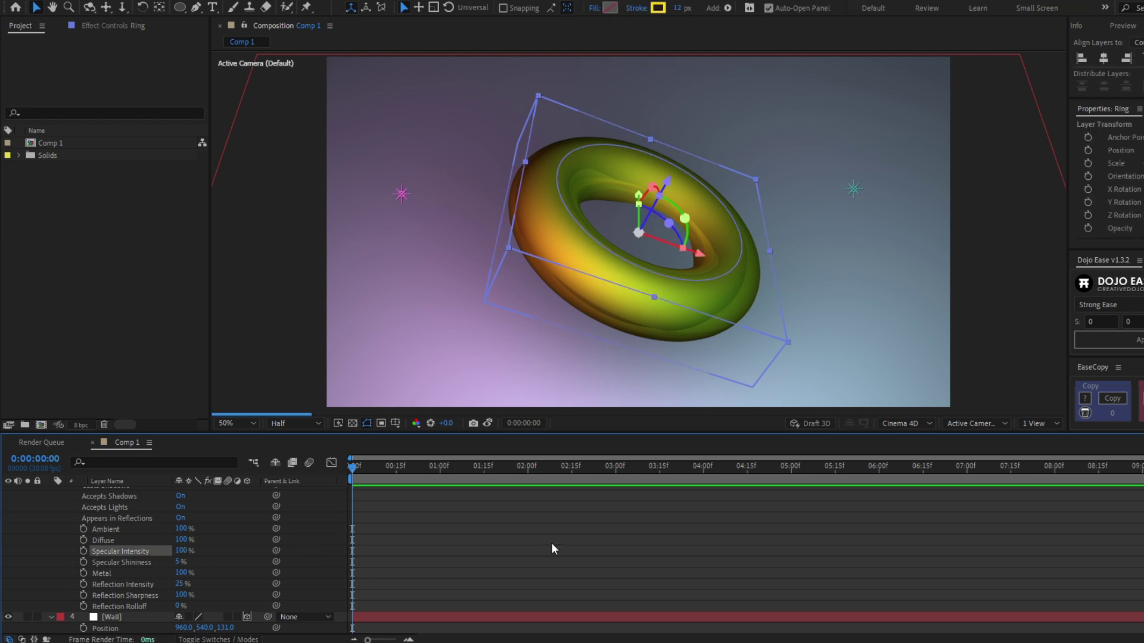
left_click(552, 542)
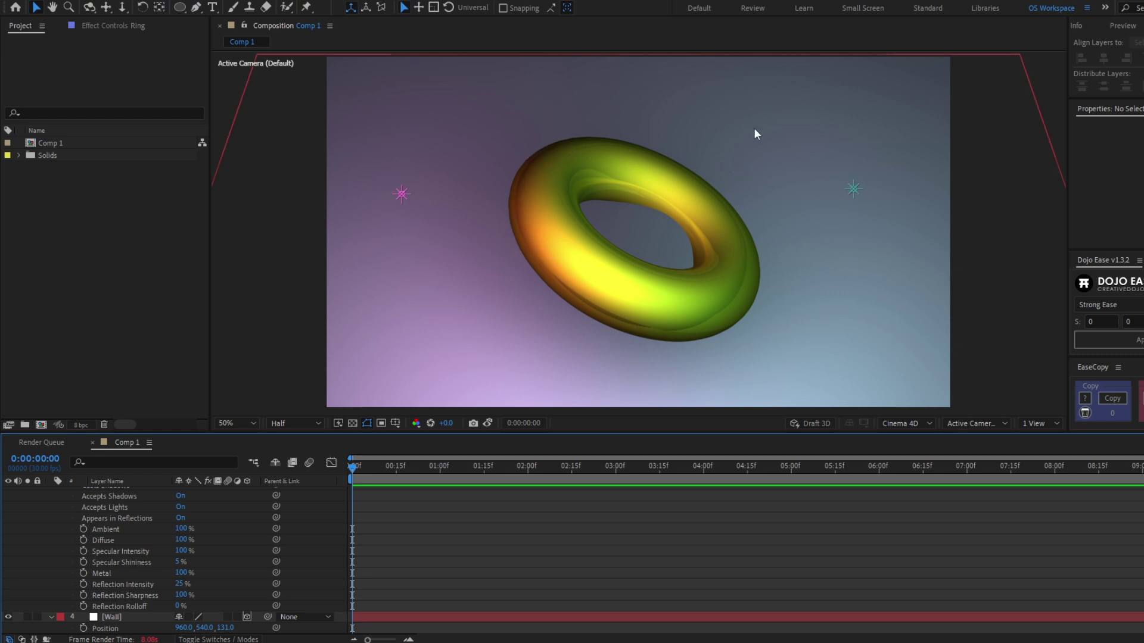
Set the Ring layer's Specular Shininess to 3% and deselect the layer.
left_click(180, 562)
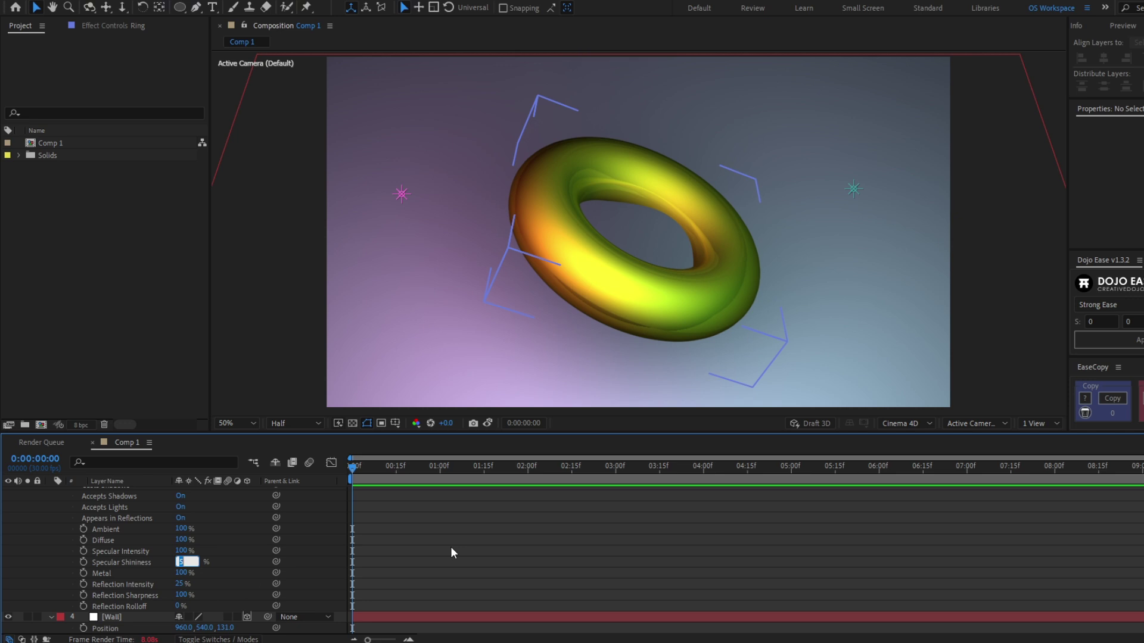
type("3")
key("Return")
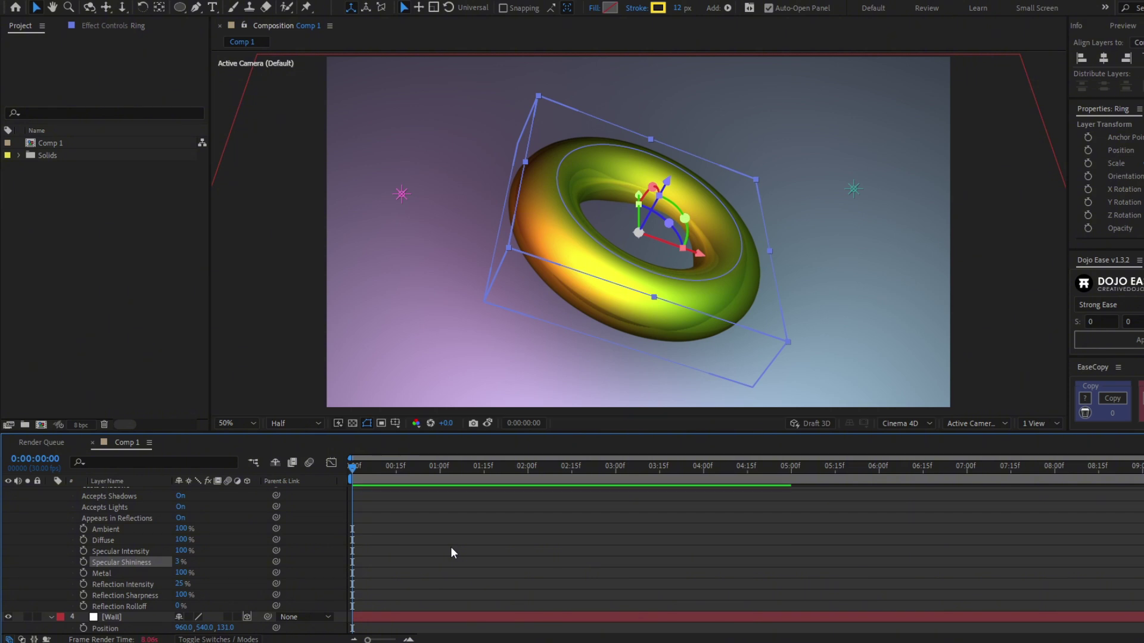
left_click(451, 549)
Collapse the Ring layer's properties, open the Cyan Light's settings, and move that light inward, closer to the ring.
scroll(134, 512, "up", 3)
left_click(134, 514)
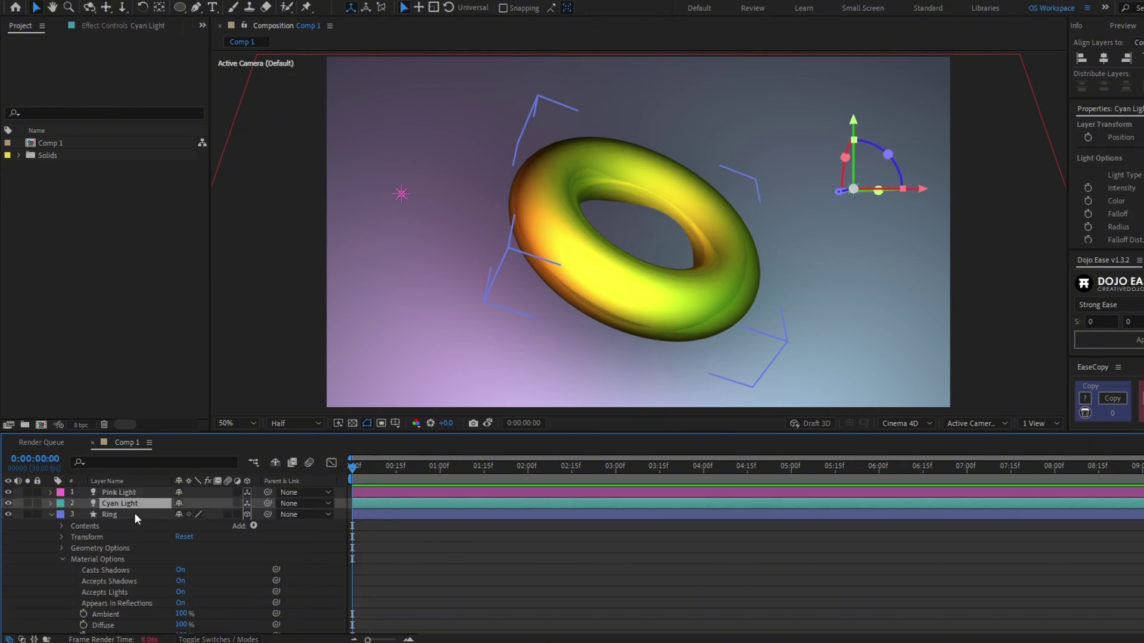
key("u")
left_click(853, 189)
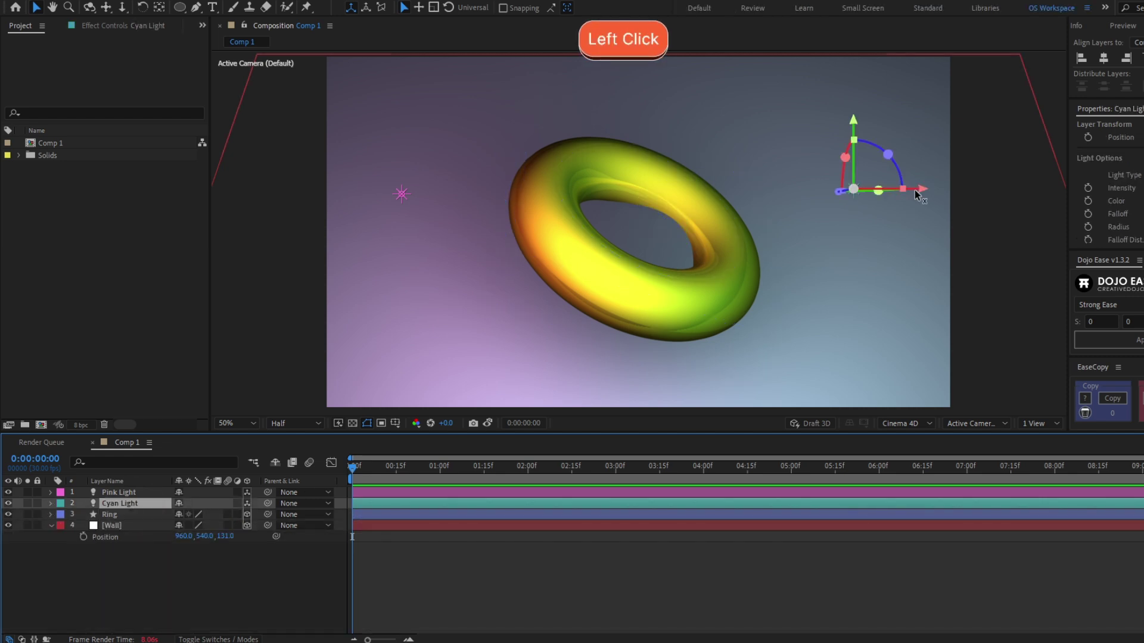
key("ctrl+shift+y")
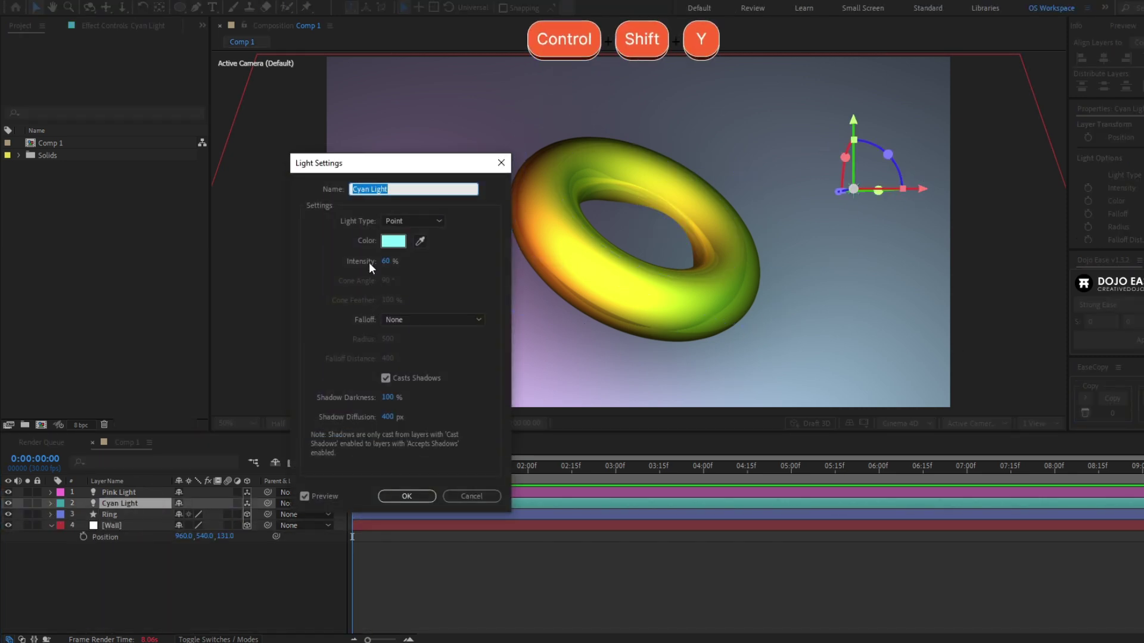
left_click(393, 241)
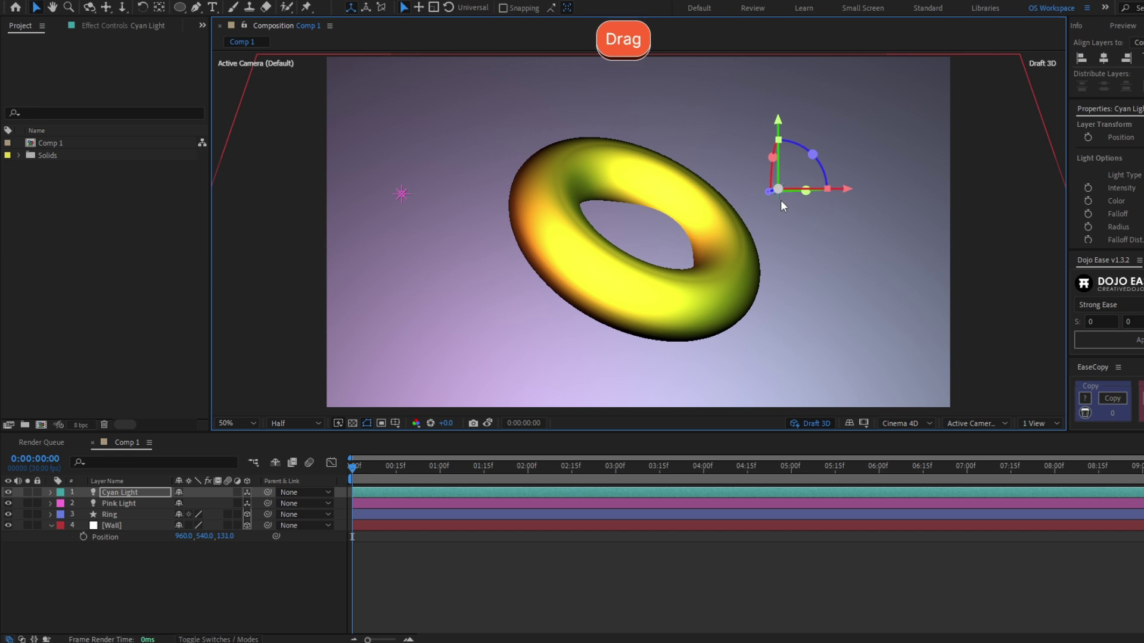
left_click_drag(781, 199, 725, 228)
Move the Pink Light inward to the ring's left edge and deselect all layers.
left_click(401, 193)
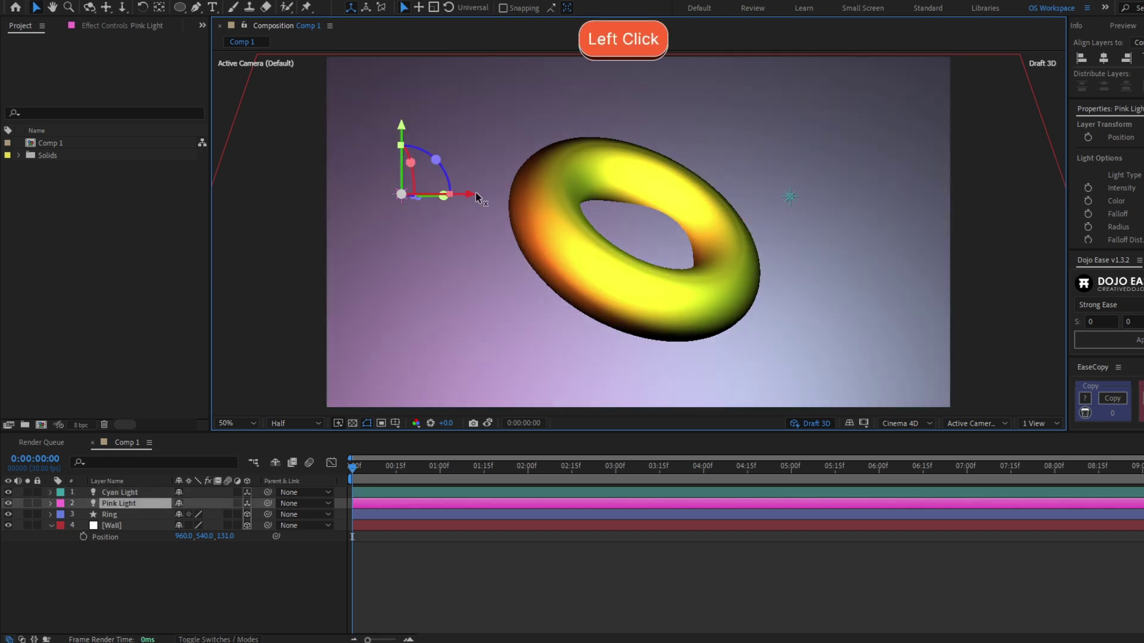
left_click_drag(432, 208, 539, 209)
left_click(658, 535)
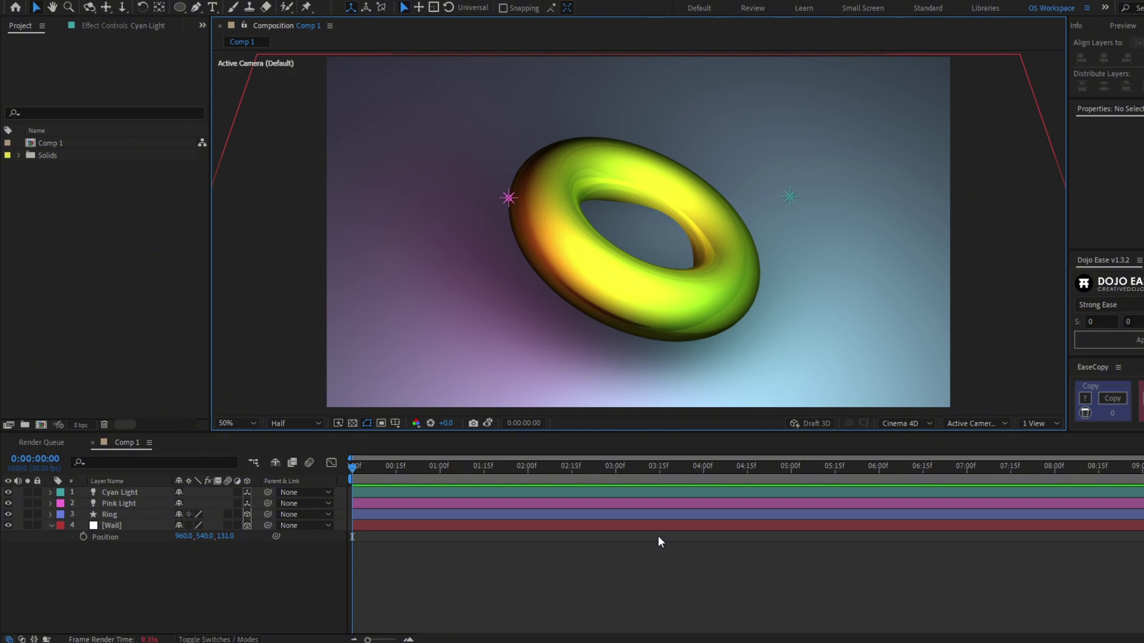
left_click(658, 535)
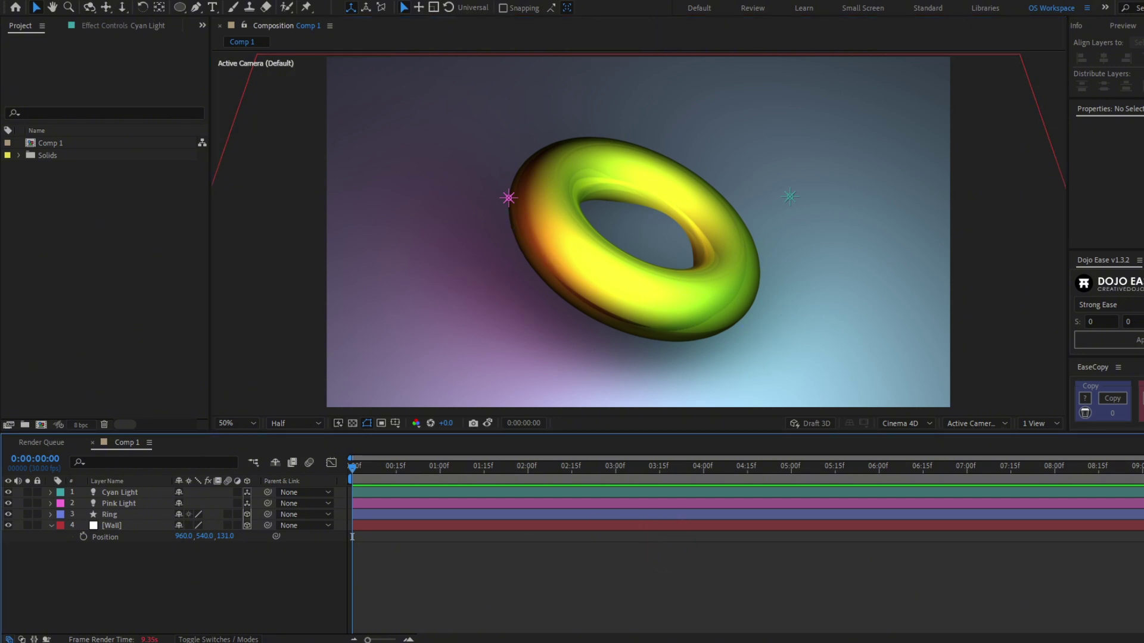
Turn on Draft 3D and expand the Ring layer's Geometry Options.
left_click(149, 518)
left_click(110, 515)
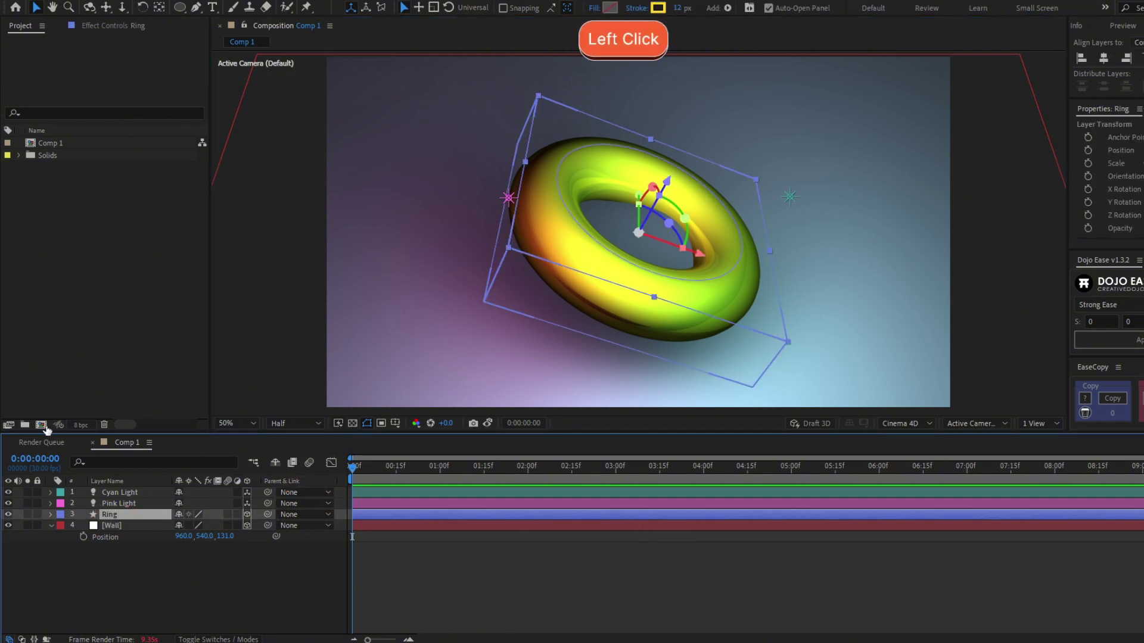
left_click(50, 515)
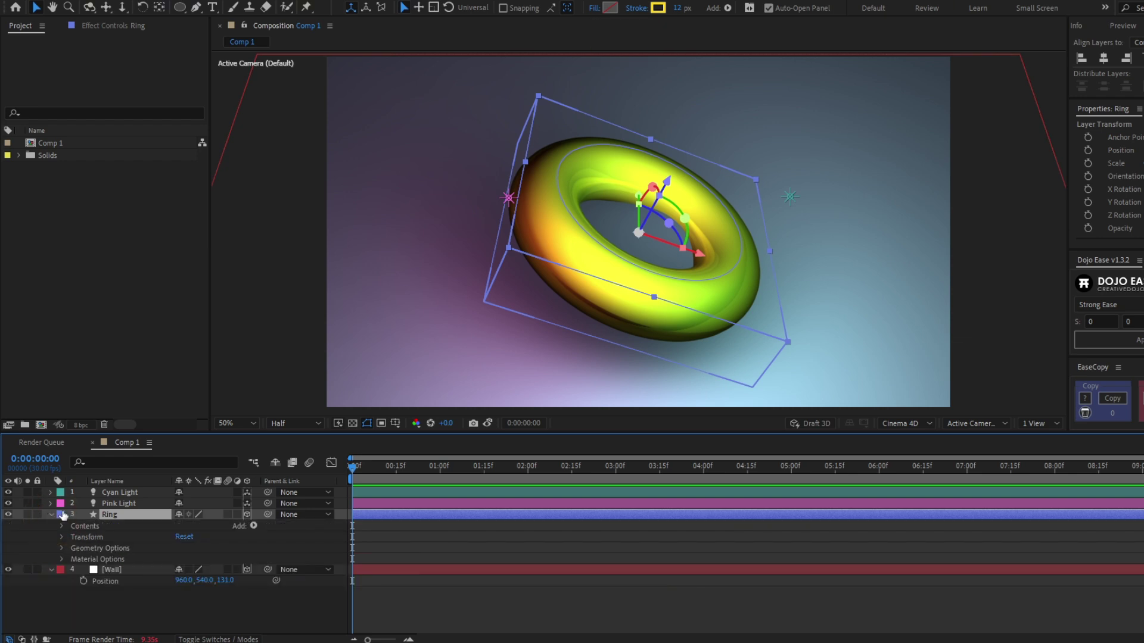
left_click(525, 611)
left_click(824, 424)
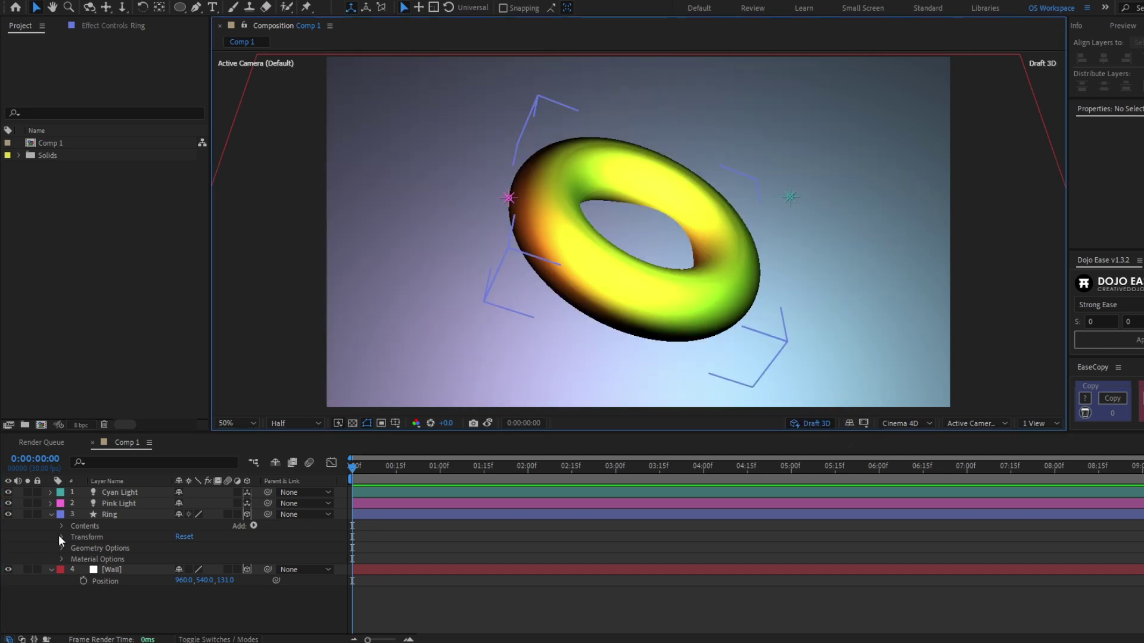
left_click(62, 548)
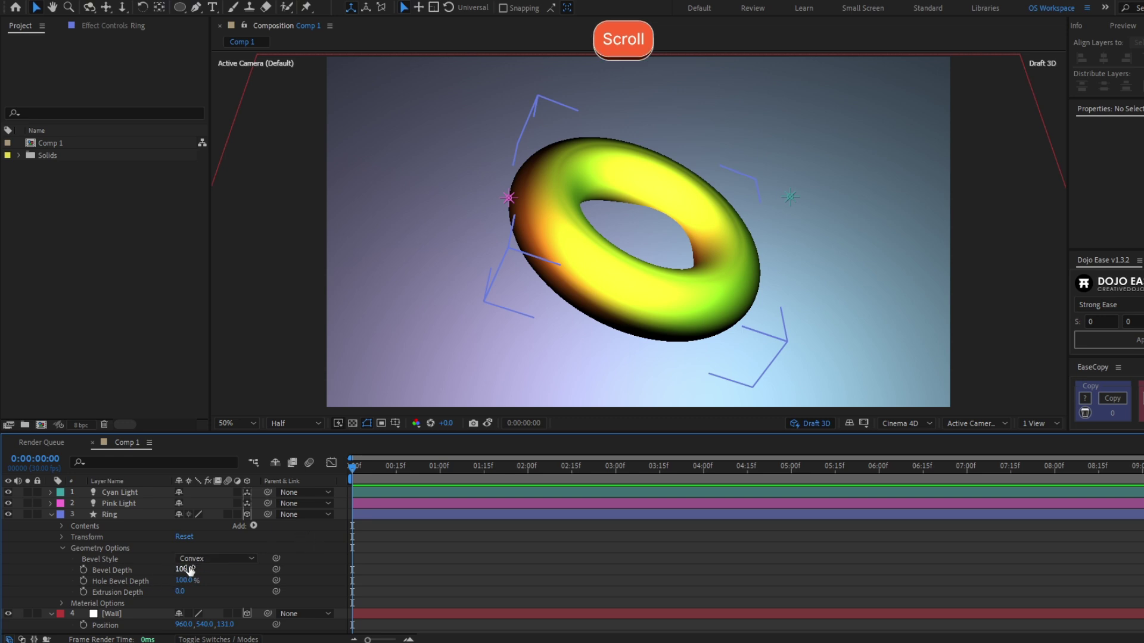
Animate the Ring layer's Bevel Depth with keyframes of 0 at the first frame and 100 at one second.
mouse_move(352, 467)
left_mouse_down()
mouse_move(441, 480)
mouse_move(352, 470)
left_mouse_up()
left_click(84, 570)
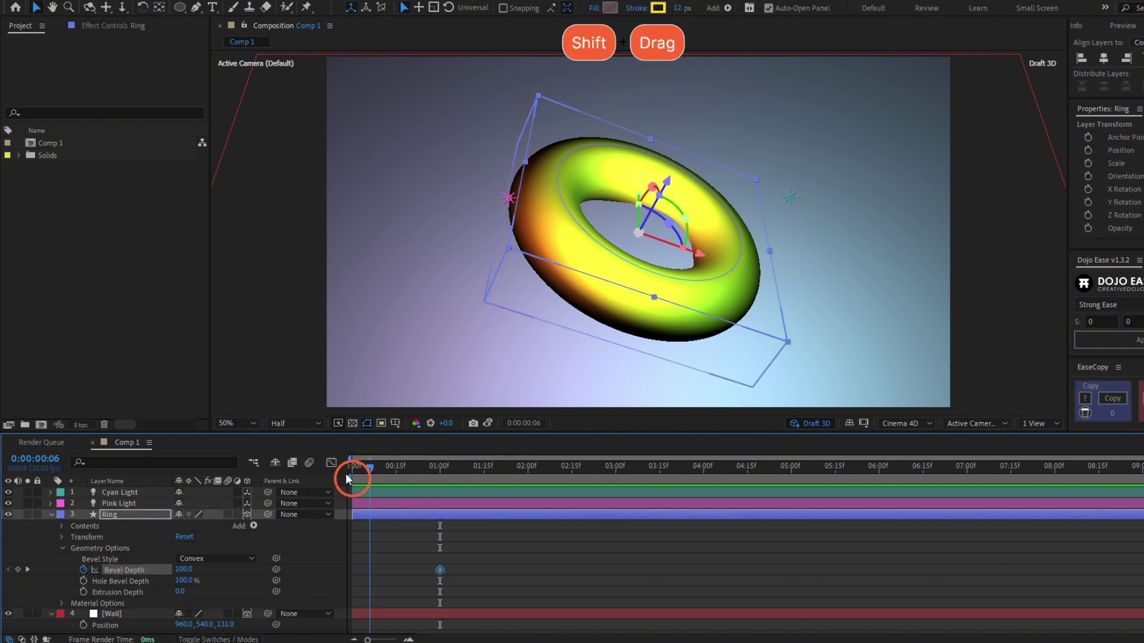
left_click(179, 570)
type("0")
key("Return")
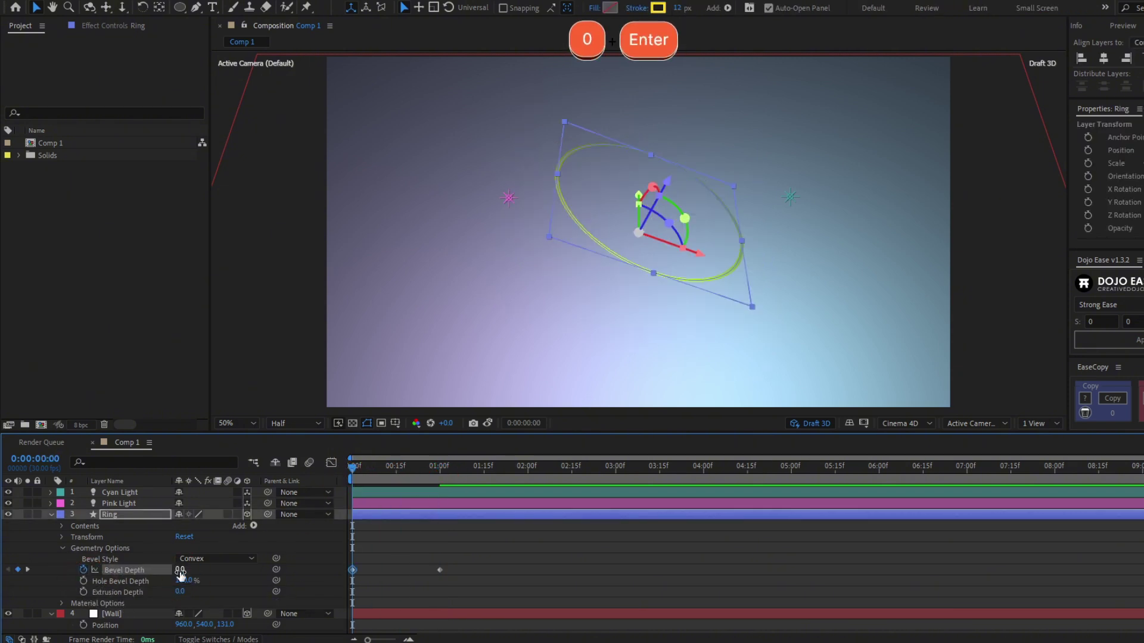
left_click(431, 577)
Preview the bevel animation and return the playhead to the first frame.
key("space")
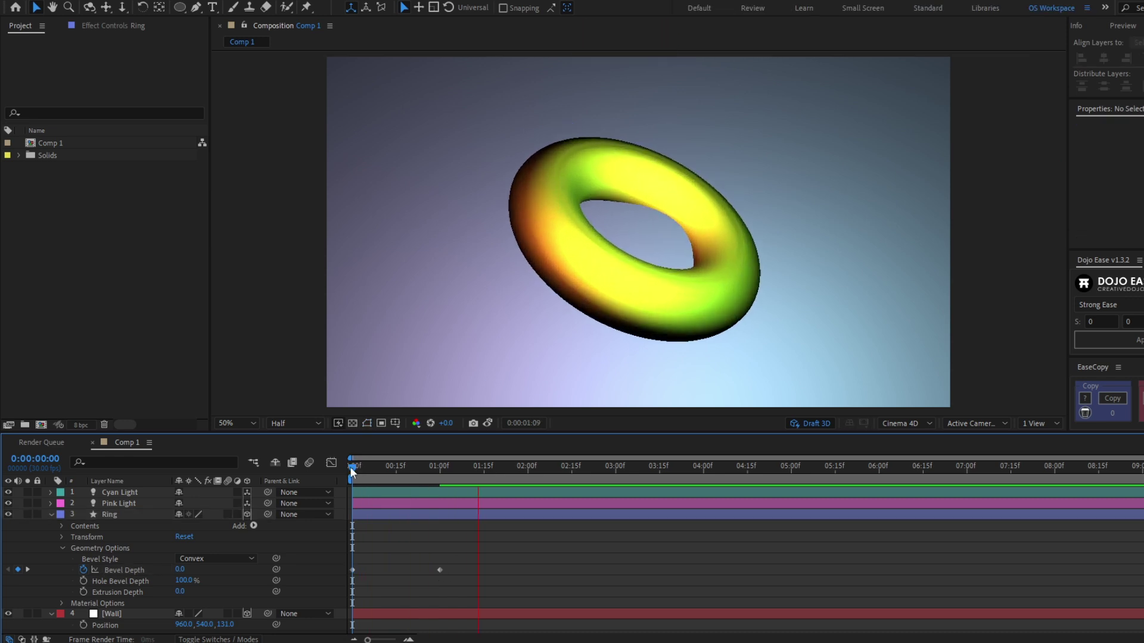
left_click(353, 469)
key("space")
mouse_move(356, 475)
left_mouse_down()
mouse_move(404, 472)
mouse_move(352, 480)
left_mouse_up()
left_click(378, 530)
left_click(534, 102)
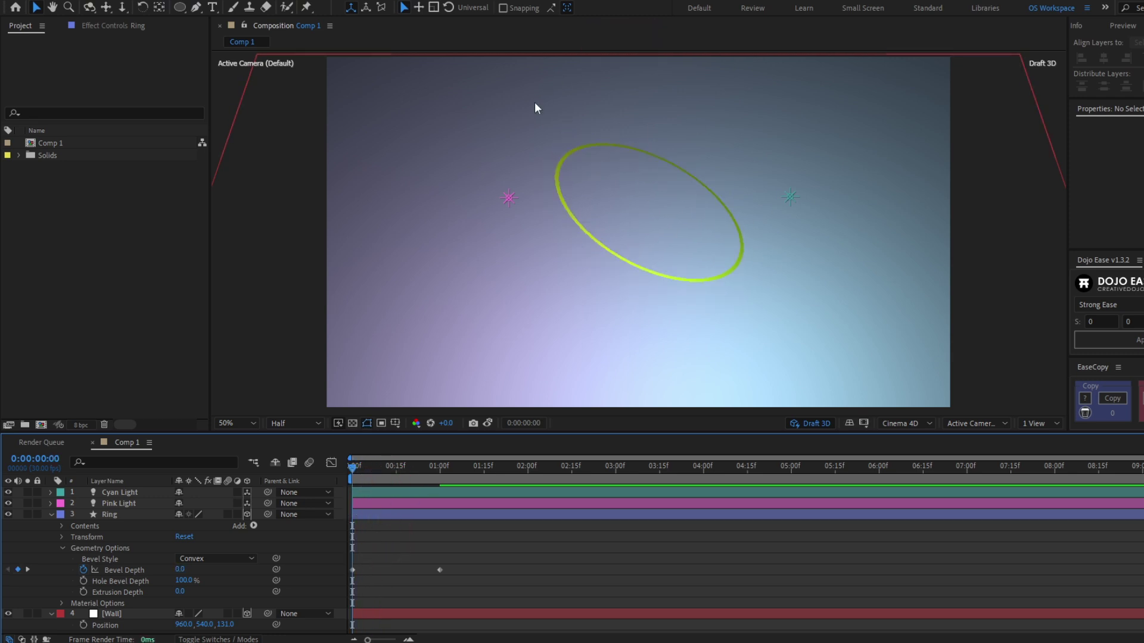
Expand Stroke 1 of Ellipse 1 in the Ring layer and add a Stroke Width keyframe at the first frame.
left_click(66, 536)
left_click(60, 525)
left_click(74, 537)
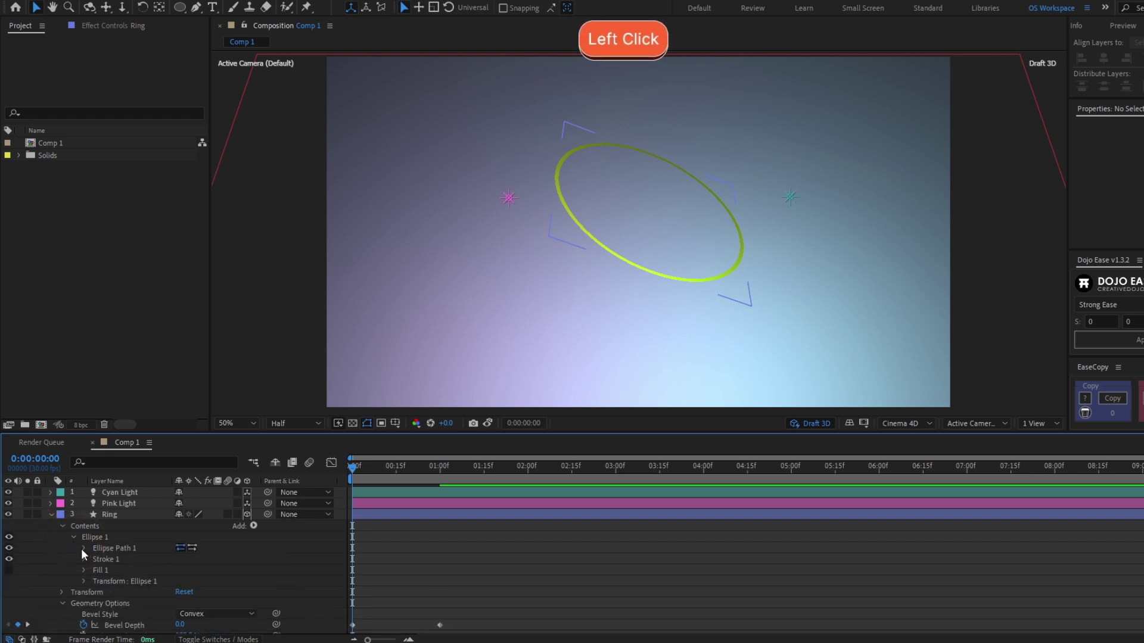
left_click(83, 559)
scroll(118, 553, "down", 1)
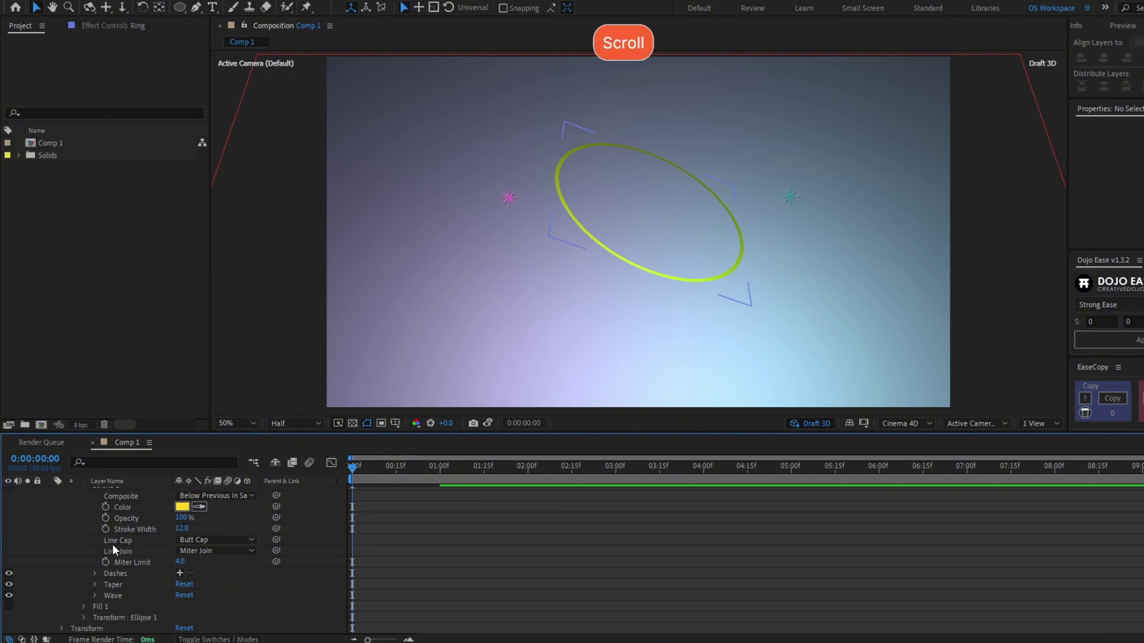
left_click(105, 529)
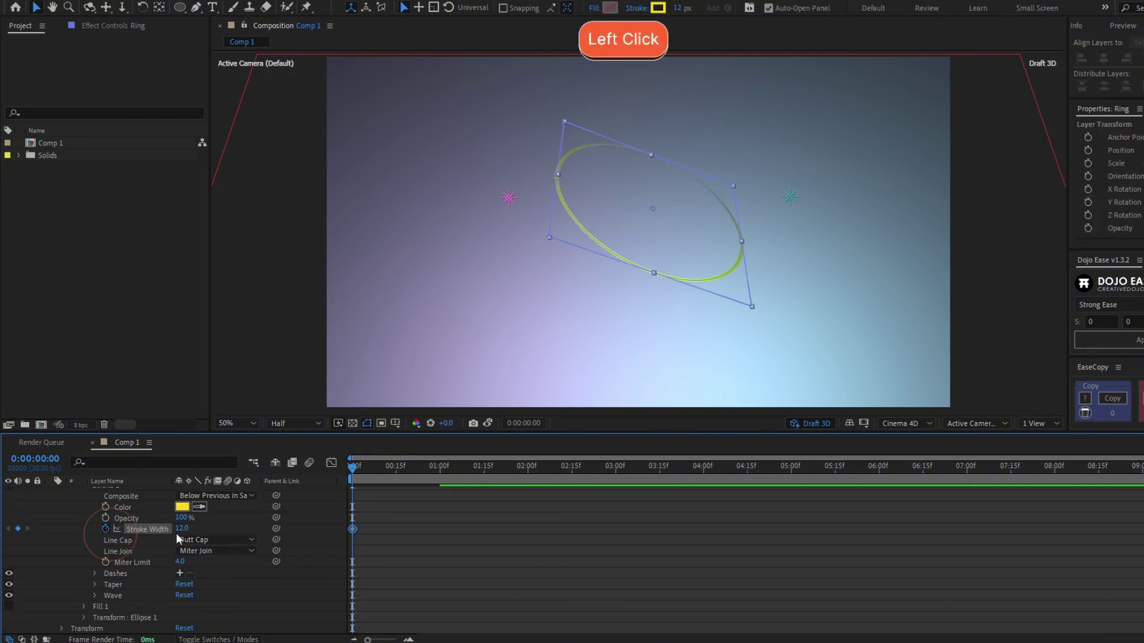
Move the Ring's Stroke Width keyframe to one second and keyframe a width of 0 at the first frame.
key("u")
left_click(362, 527)
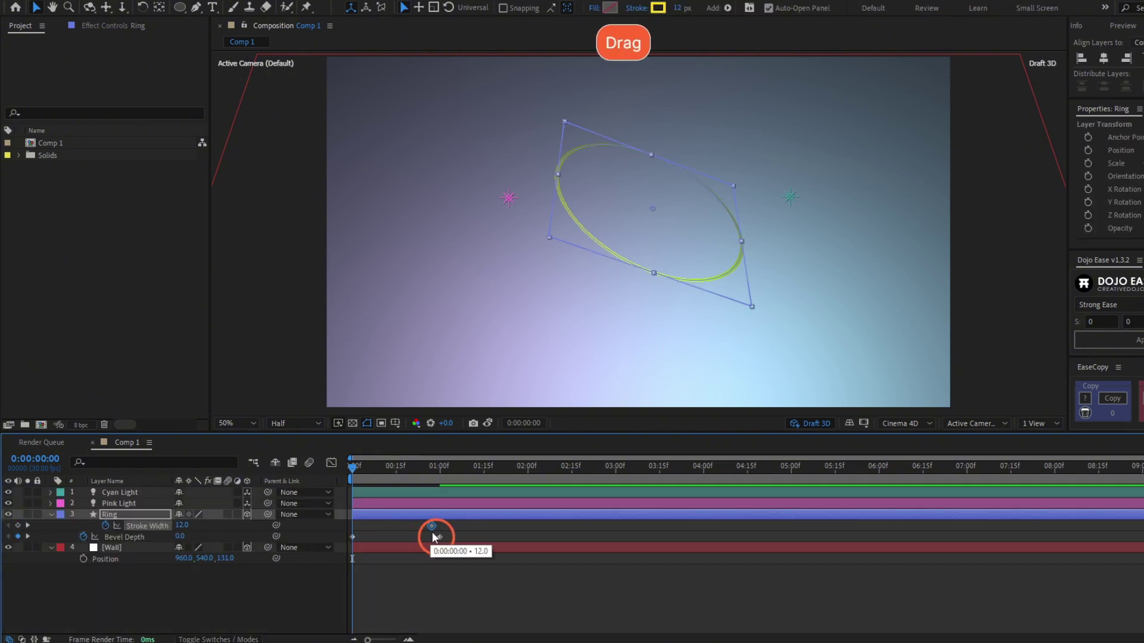
left_click_drag(432, 533, 443, 531)
left_click(184, 526)
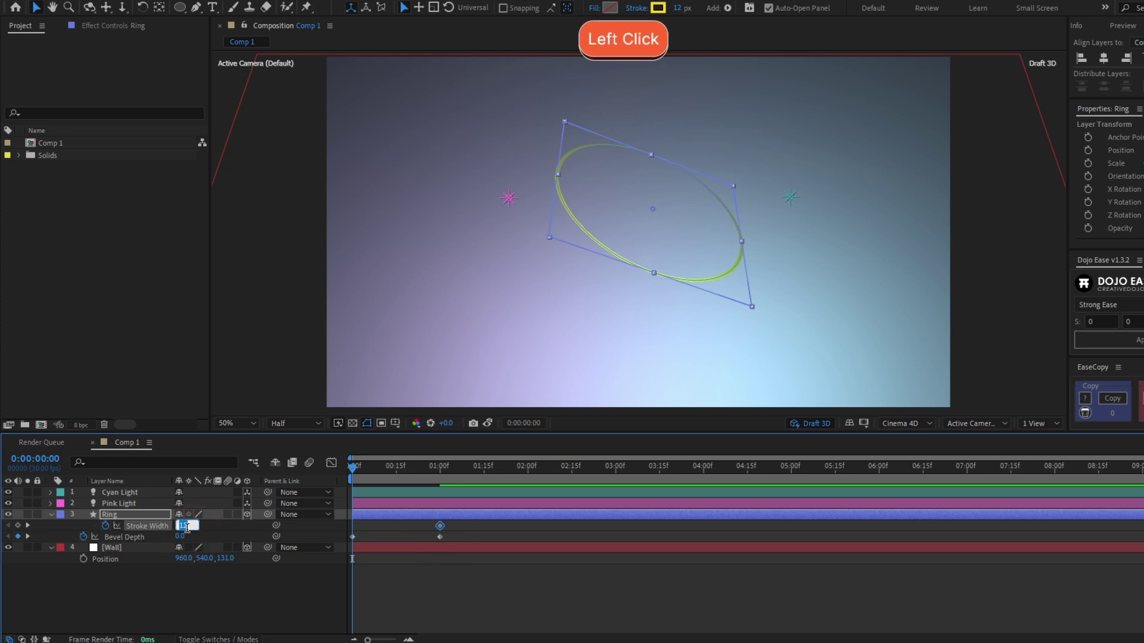
type("0")
key("Return")
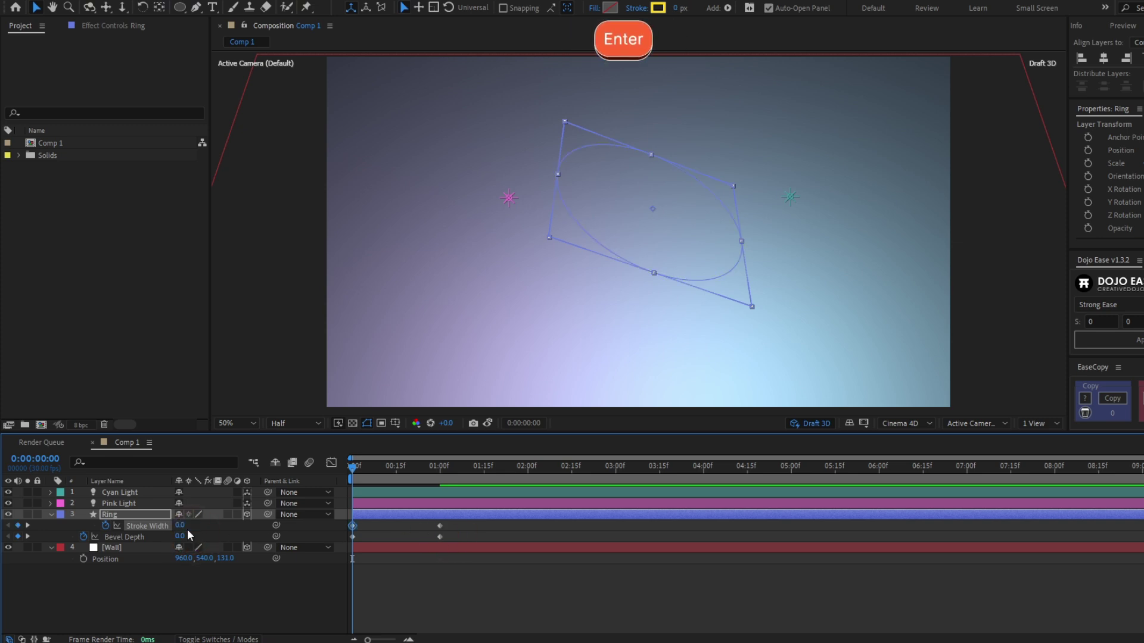
Easy-ease the Ring's Stroke Width and Bevel Depth keyframes at one second, stretch their incoming influence to 100%, and preview the animation.
key("space")
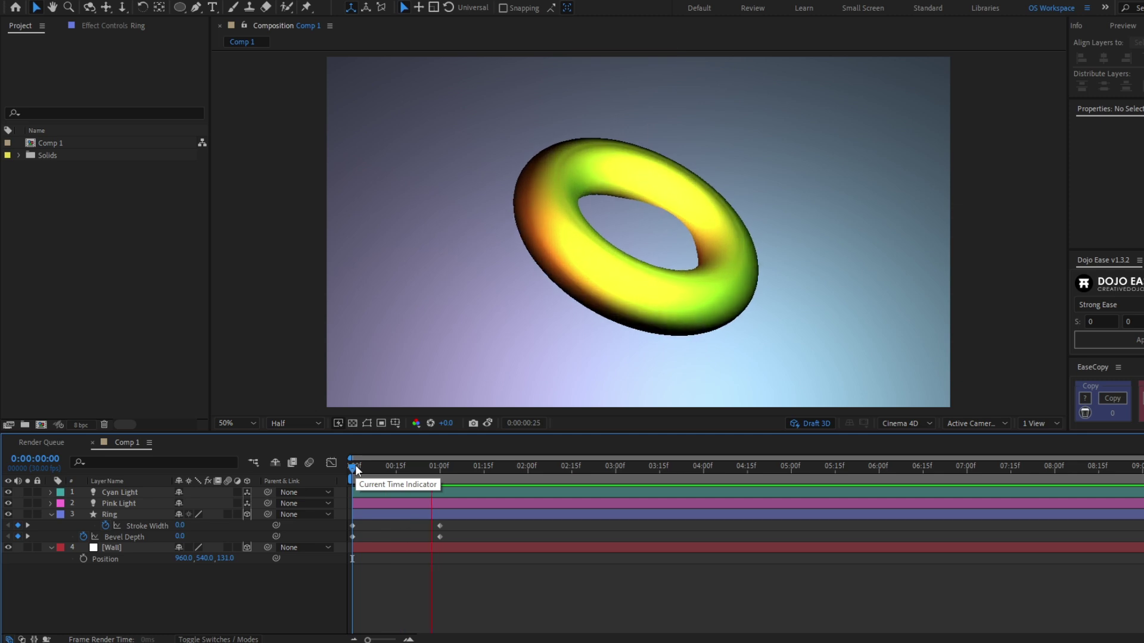
left_click(355, 465)
left_click_drag(449, 537, 428, 520)
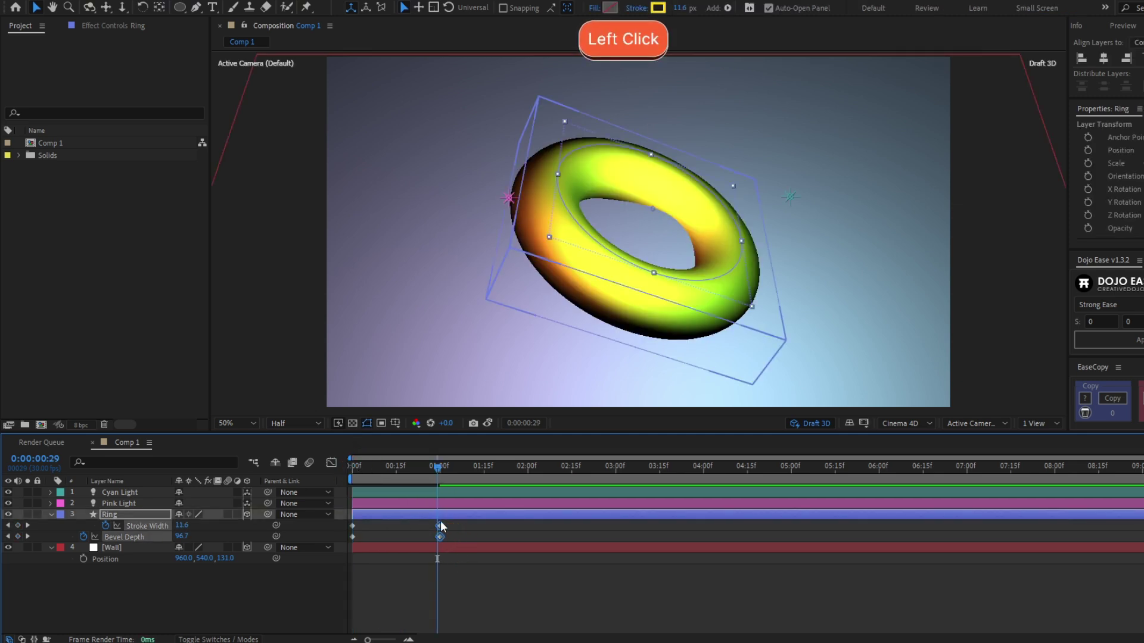
key("F9")
left_click(331, 463)
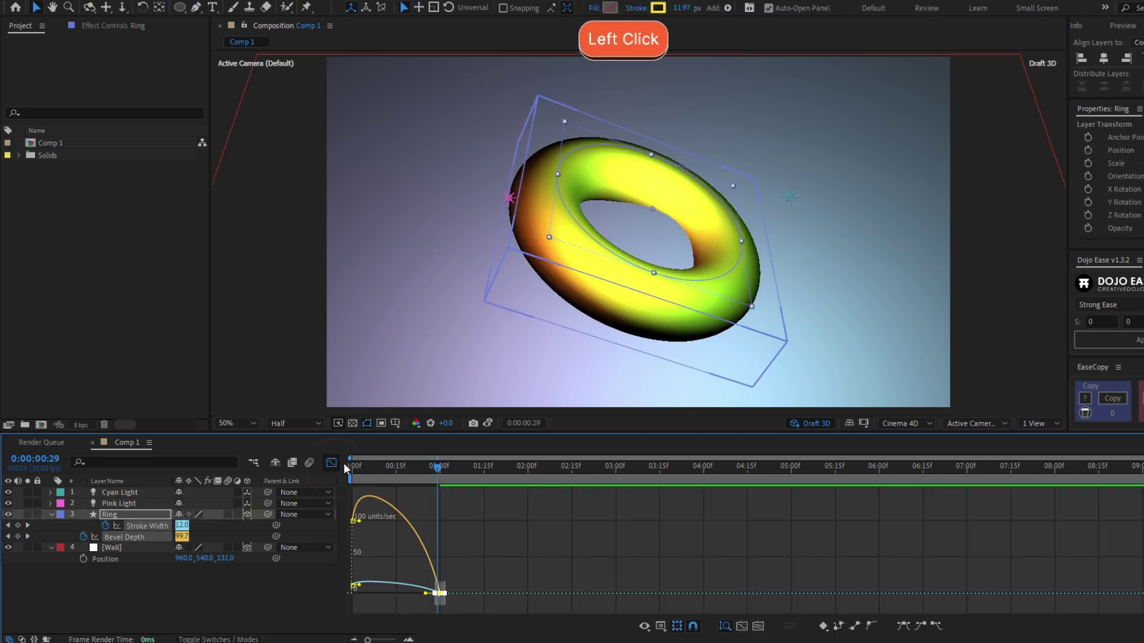
left_click_drag(426, 596, 366, 607)
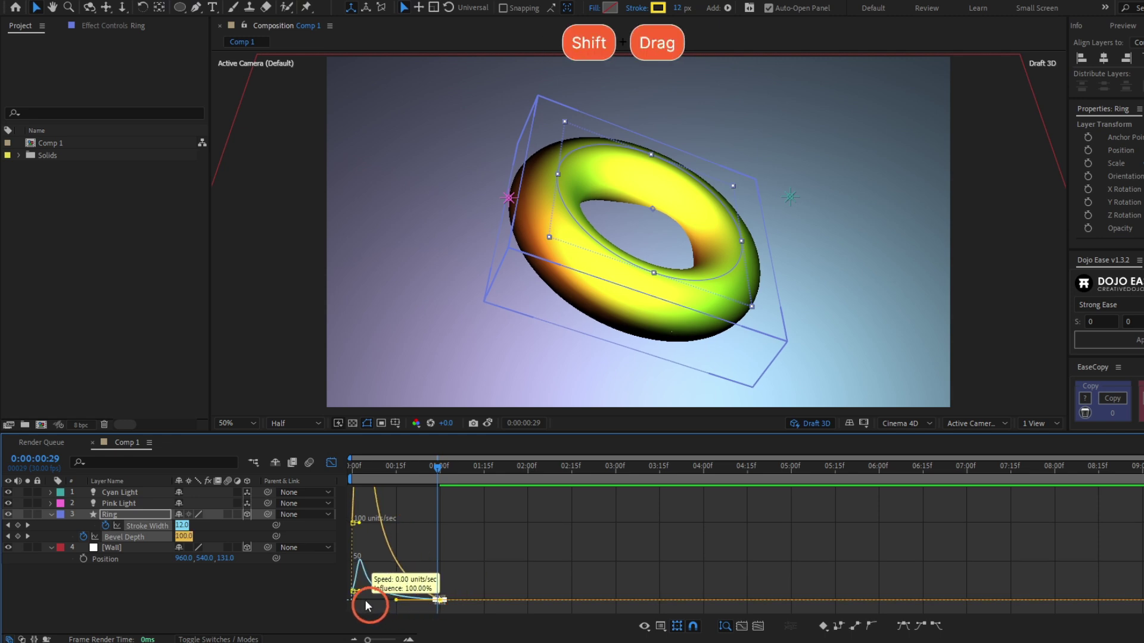
left_click(331, 463)
key("space")
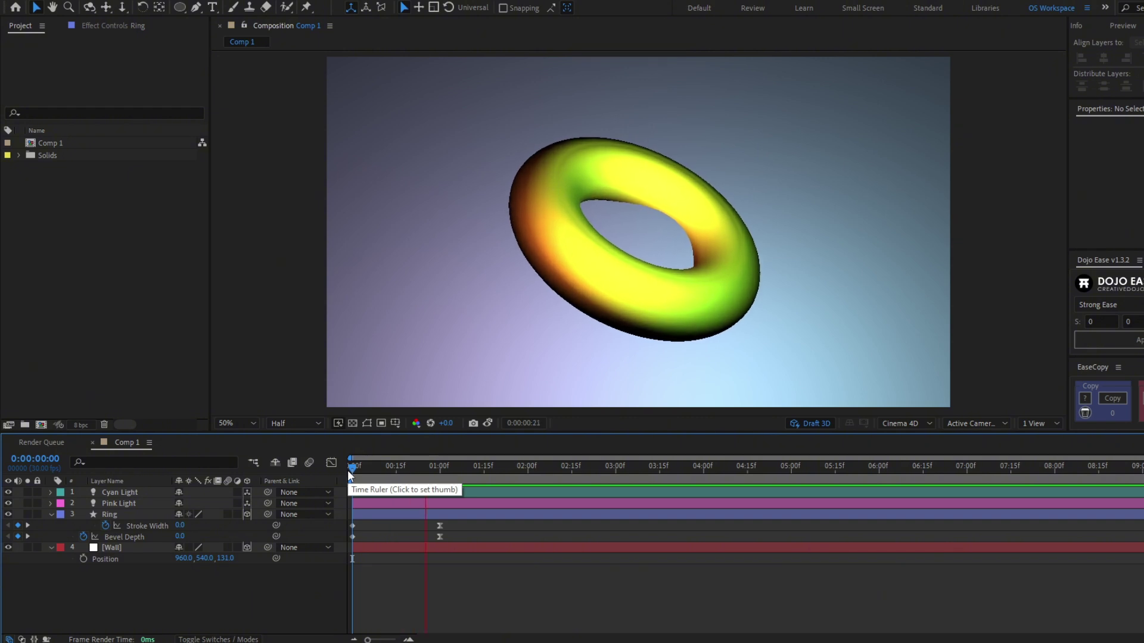
left_click(351, 469)
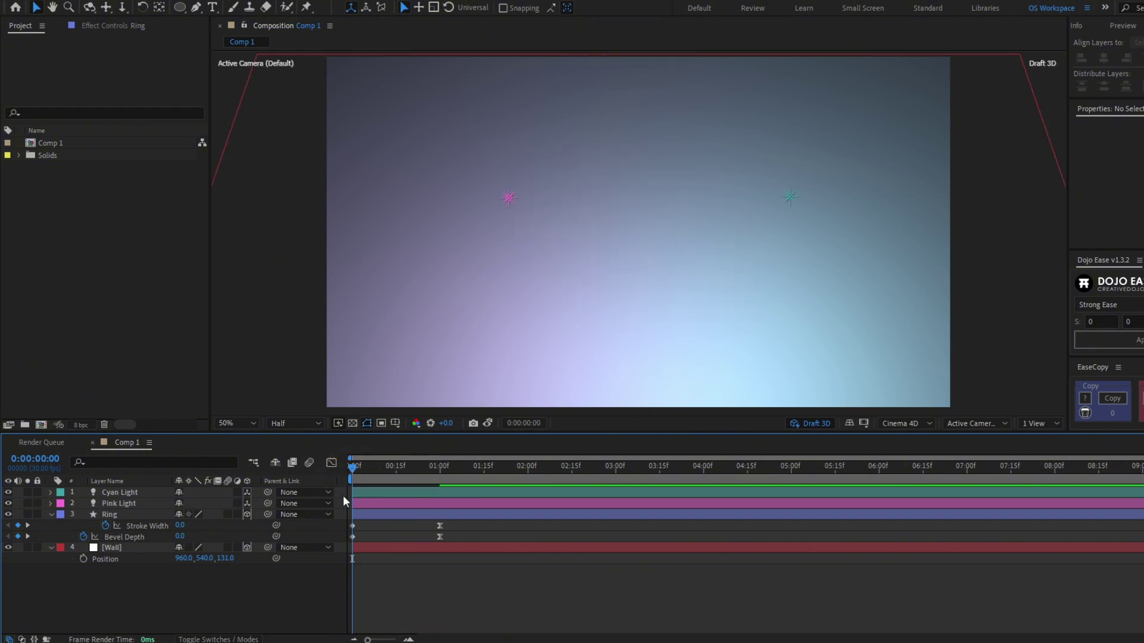
Animate the Size of the Ring's Ellipse Path 1 with keyframes of 0, 0 at the first frame and 610, 610 at one second.
left_click(48, 513)
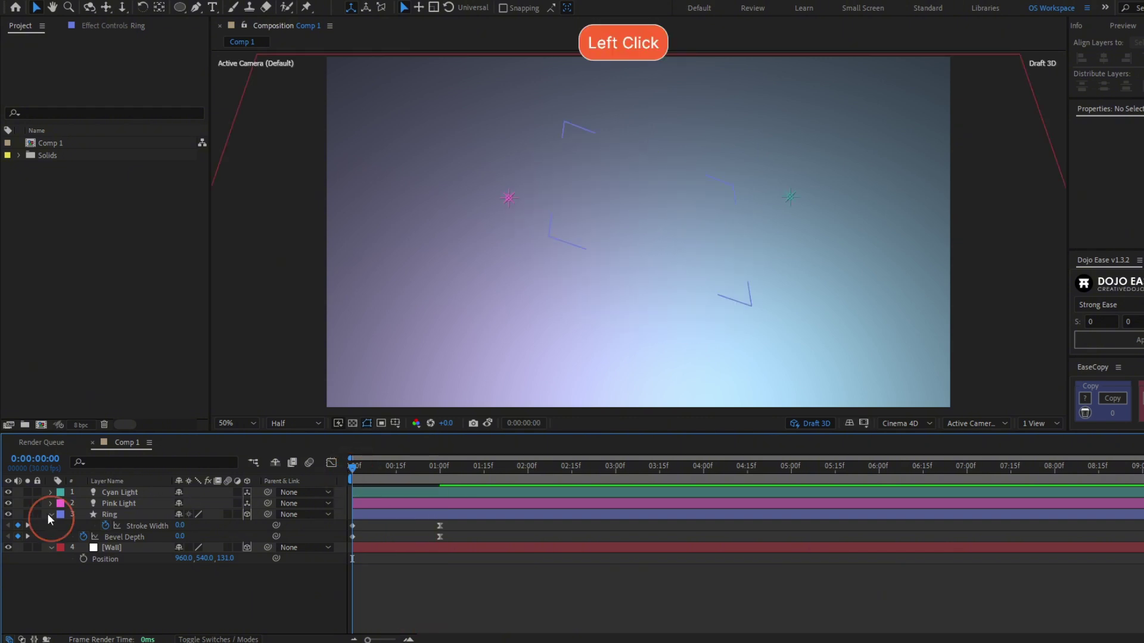
left_click(51, 512)
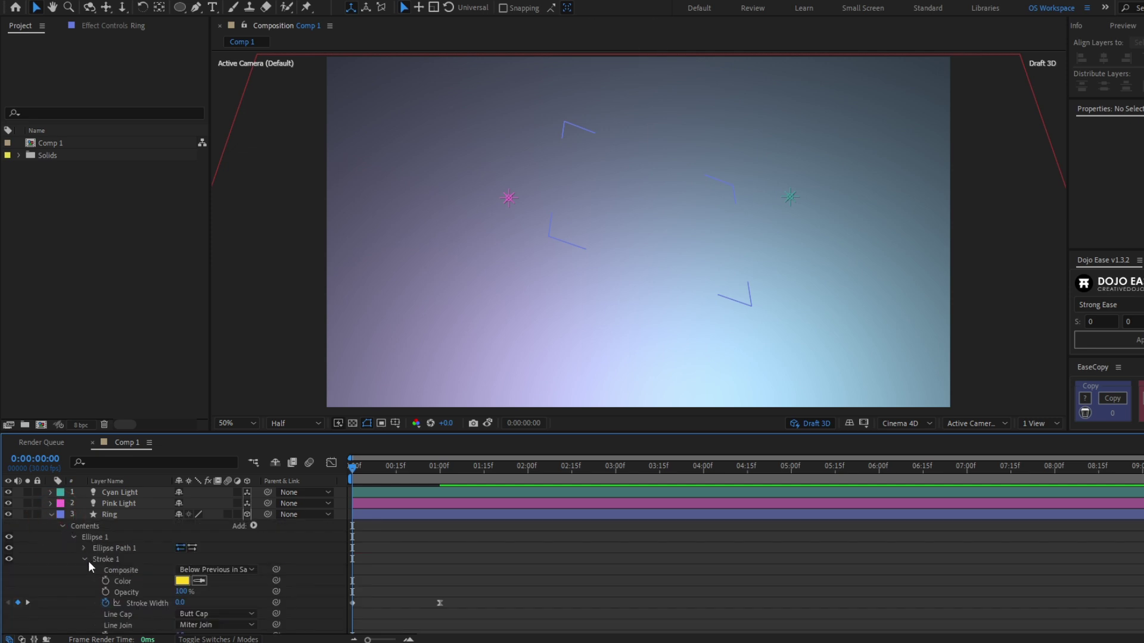
left_click(87, 560)
left_click(83, 548)
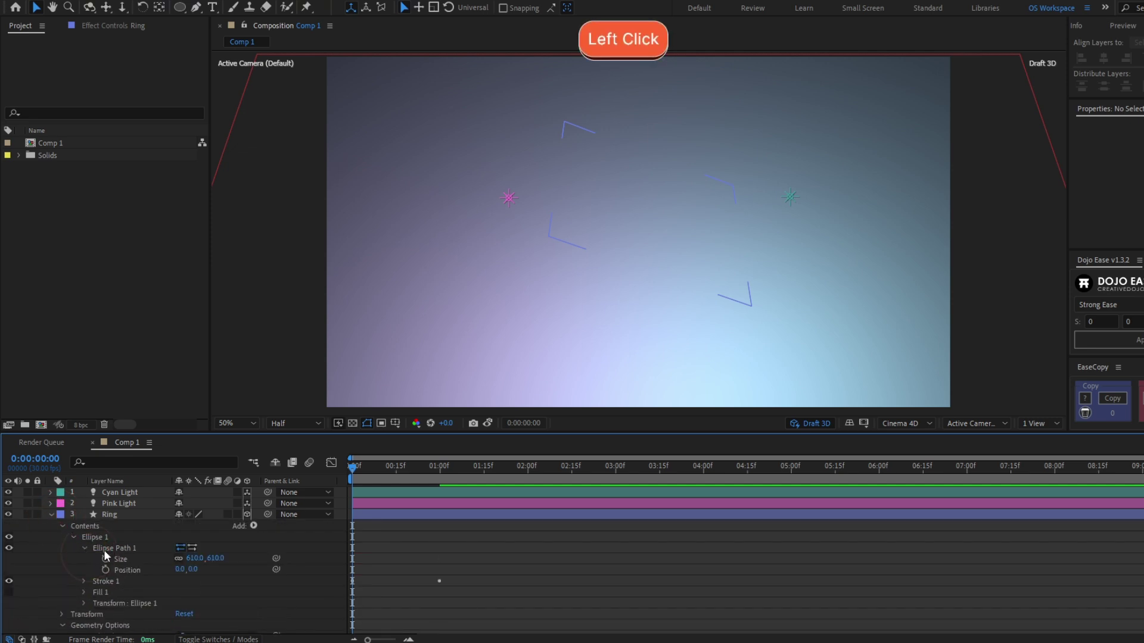
left_click(104, 558)
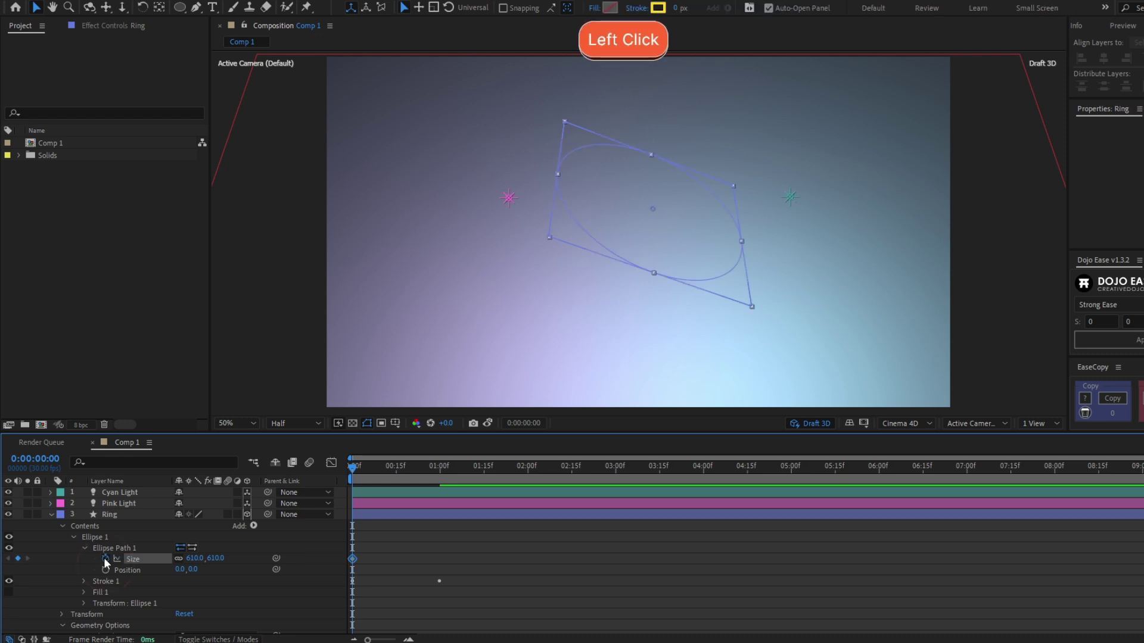
key("u")
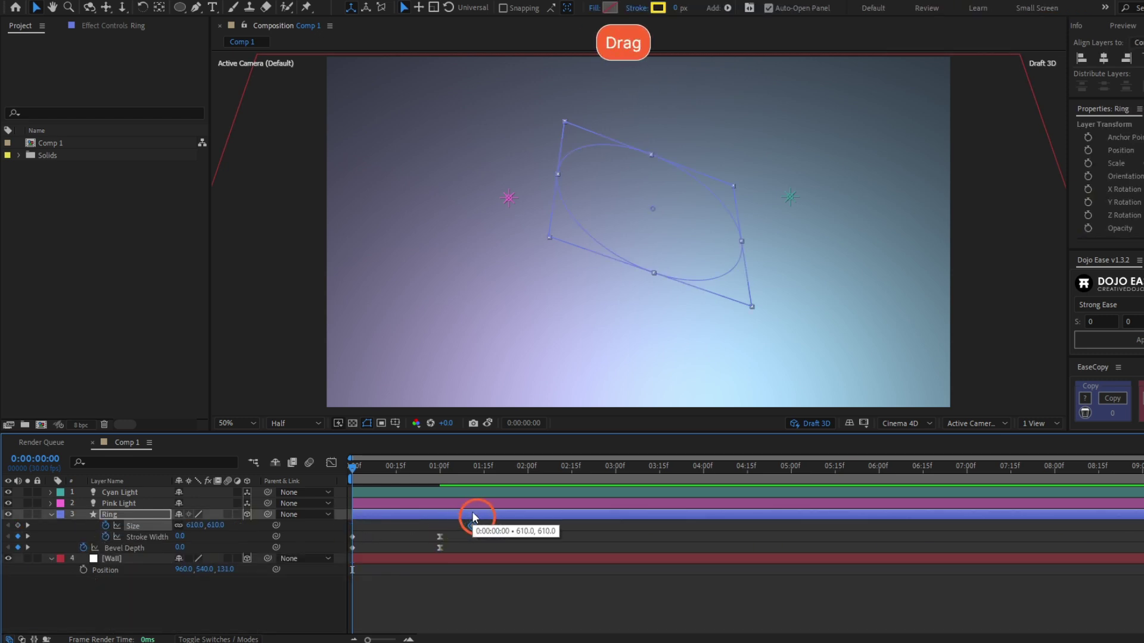
left_click_drag(474, 517, 440, 527)
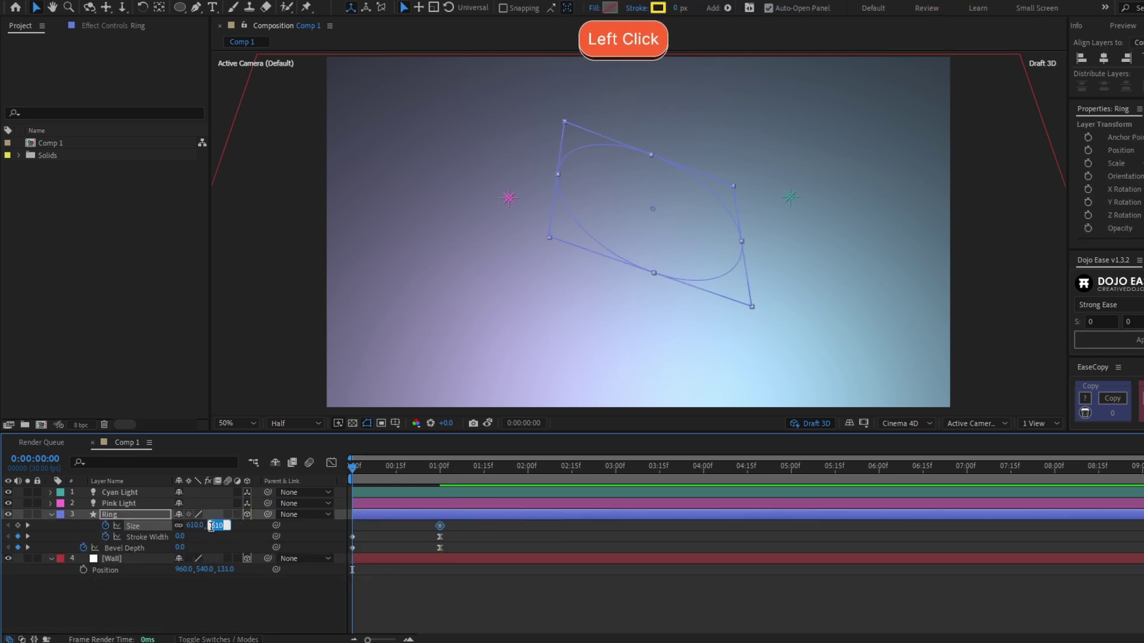
key("Return")
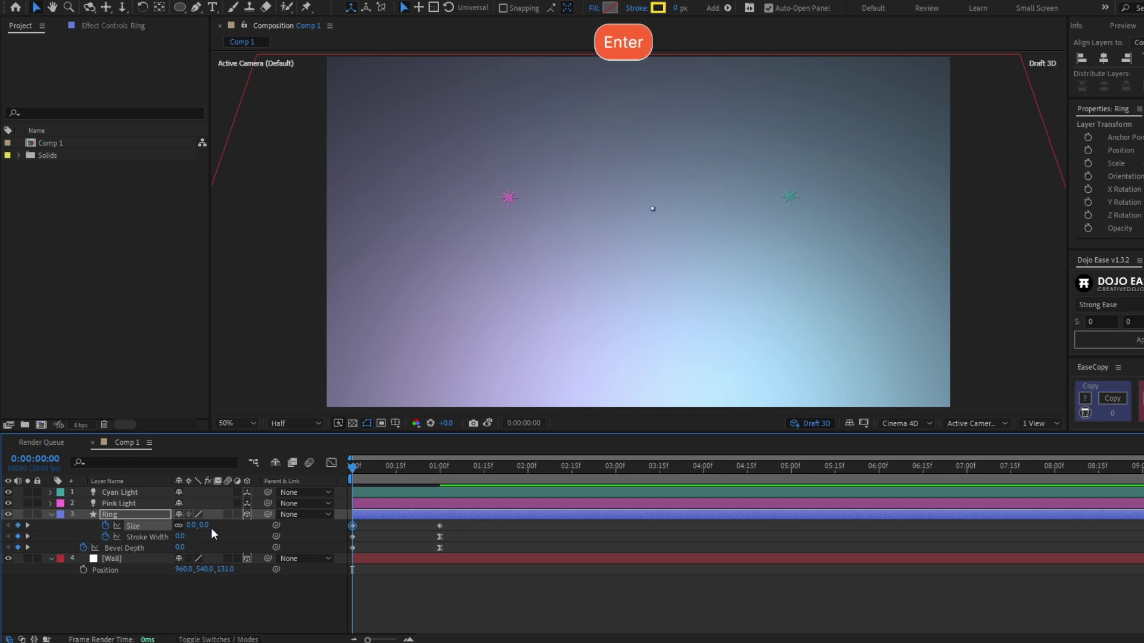
Preview the Ring's size animation from the first frame and inspect the ring at one second.
left_click(360, 604)
key("space")
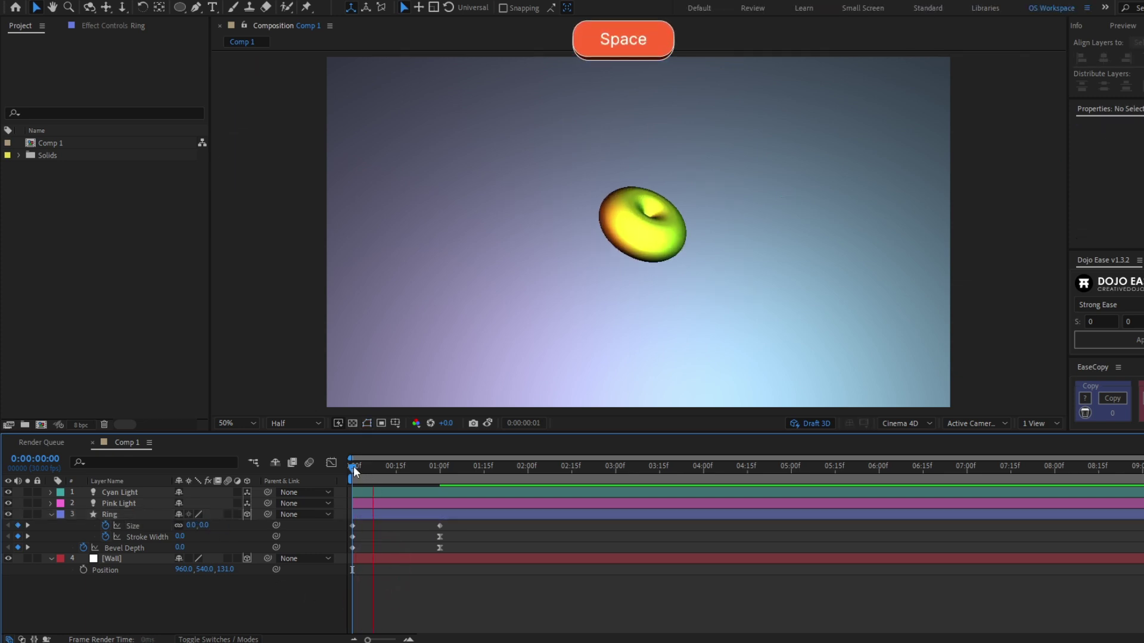
left_click(351, 471)
key("space")
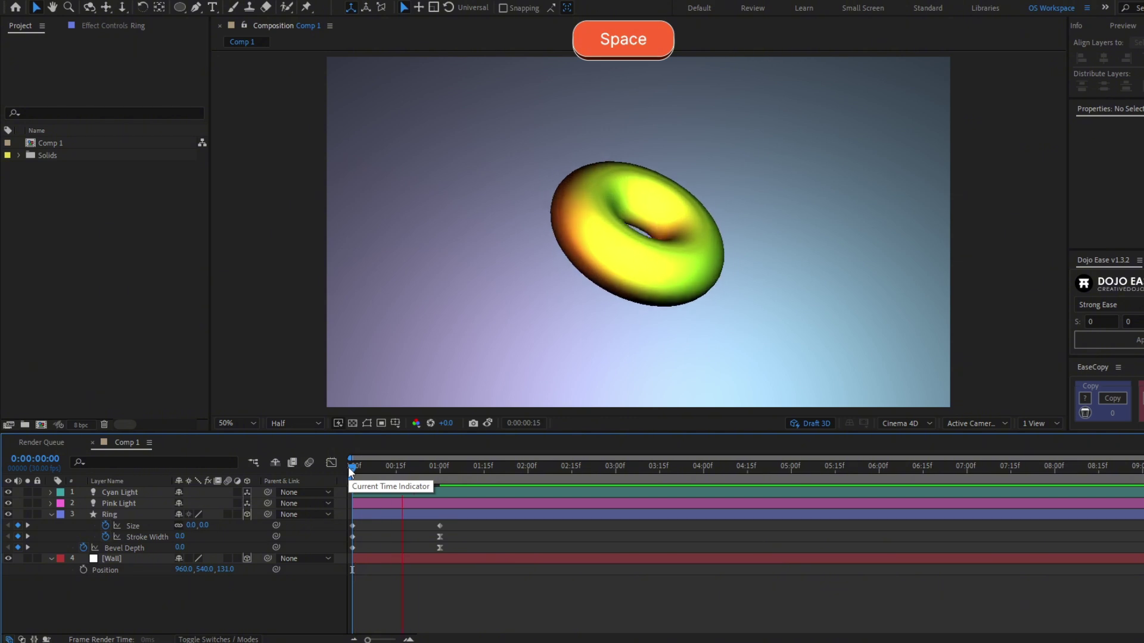
mouse_move(349, 468)
left_mouse_down()
mouse_move(397, 494)
mouse_move(376, 495)
mouse_move(445, 499)
mouse_move(325, 503)
mouse_move(444, 516)
left_mouse_up()
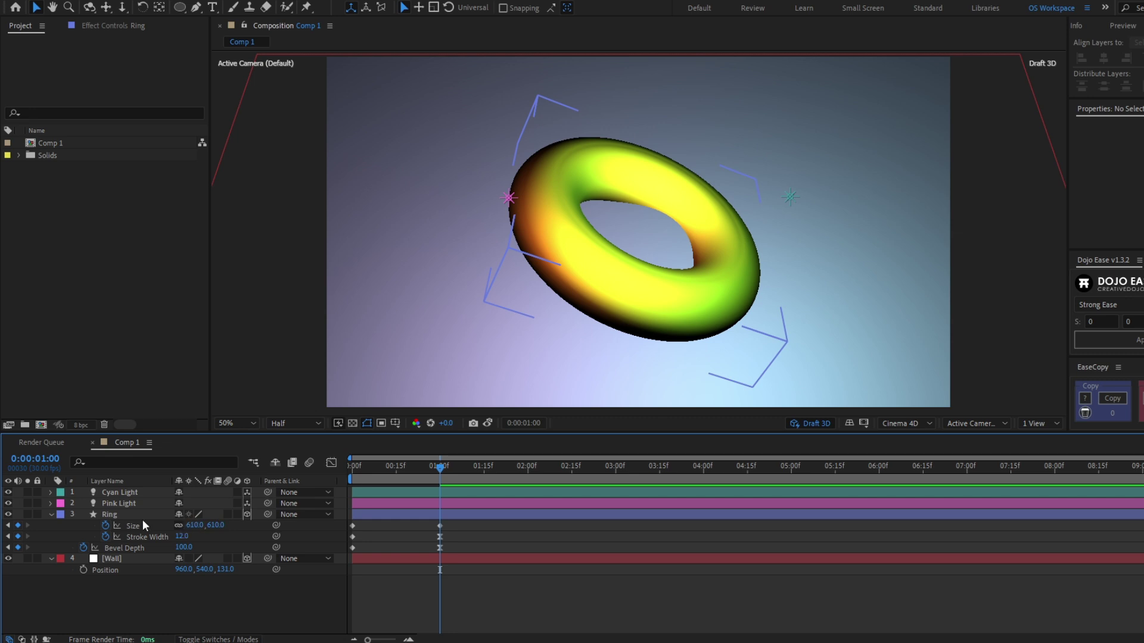
Add the copied bounce expression with freq = 3 and decay = 5 to the Ring's Size property and preview the result.
key("Home")
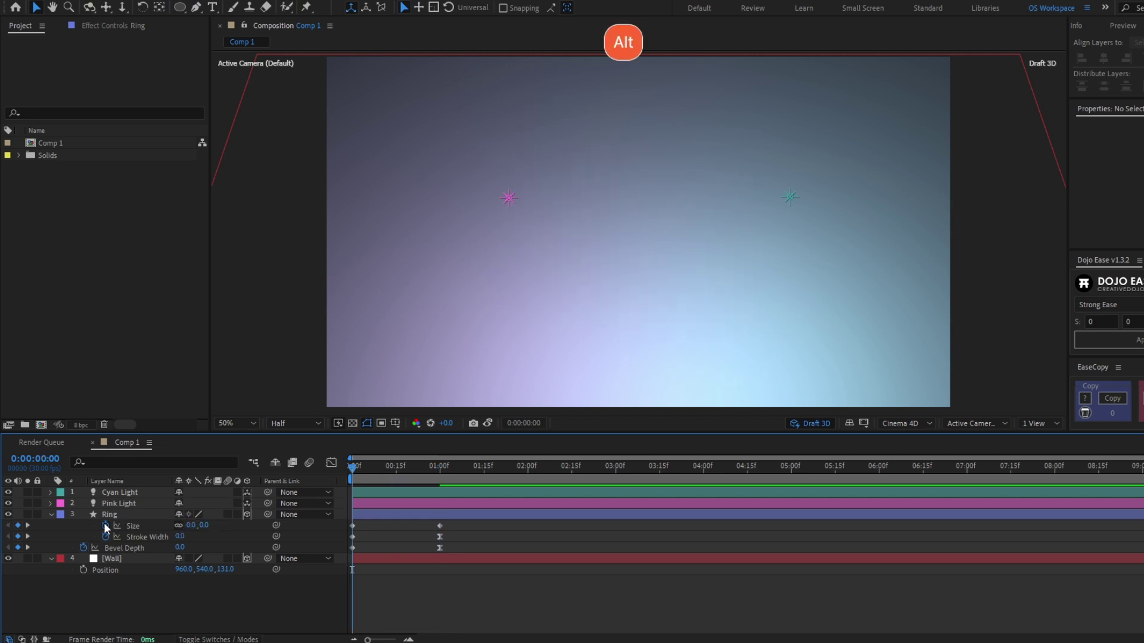
left_click(105, 526, "alt")
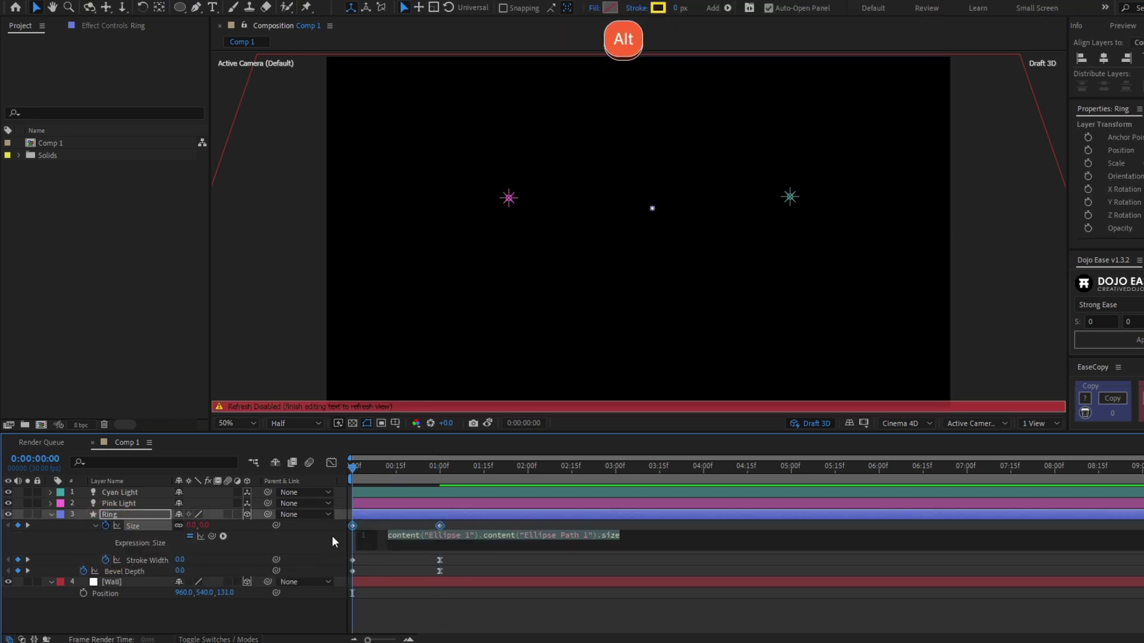
key("ctrl+v")
left_click(378, 567)
key("space")
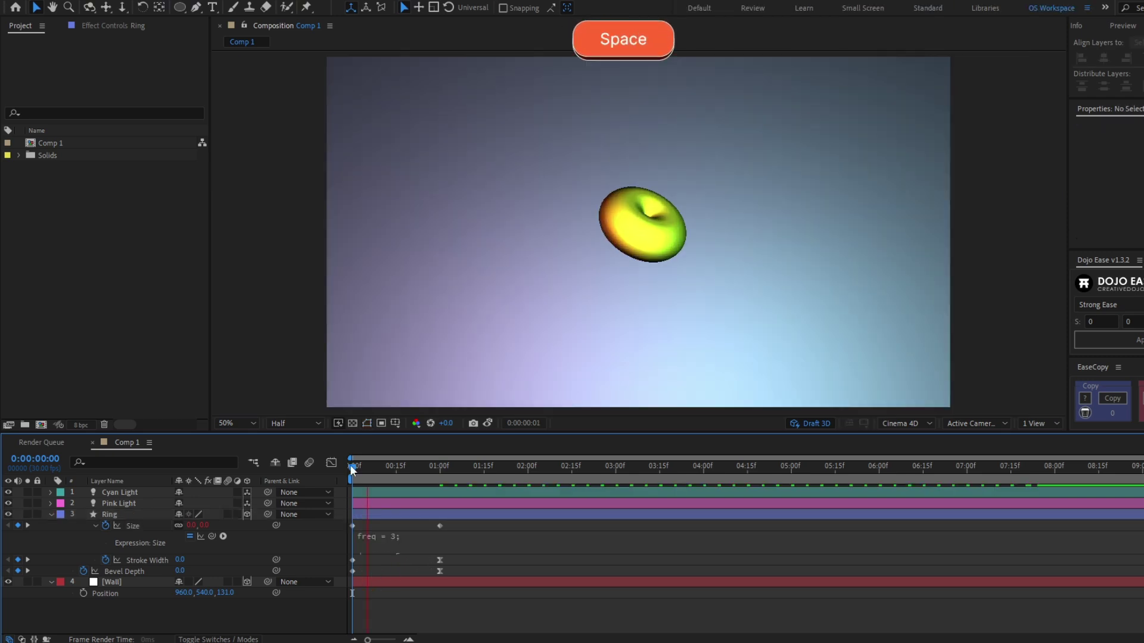
Shift the Ring's final Size keyframe to about frame 7, previewing the bounce timing and checking the Size expression.
left_click_drag(351, 468, 369, 526)
left_click(440, 527)
mouse_move(358, 469)
left_mouse_down()
mouse_move(331, 473)
mouse_move(368, 492)
left_mouse_up()
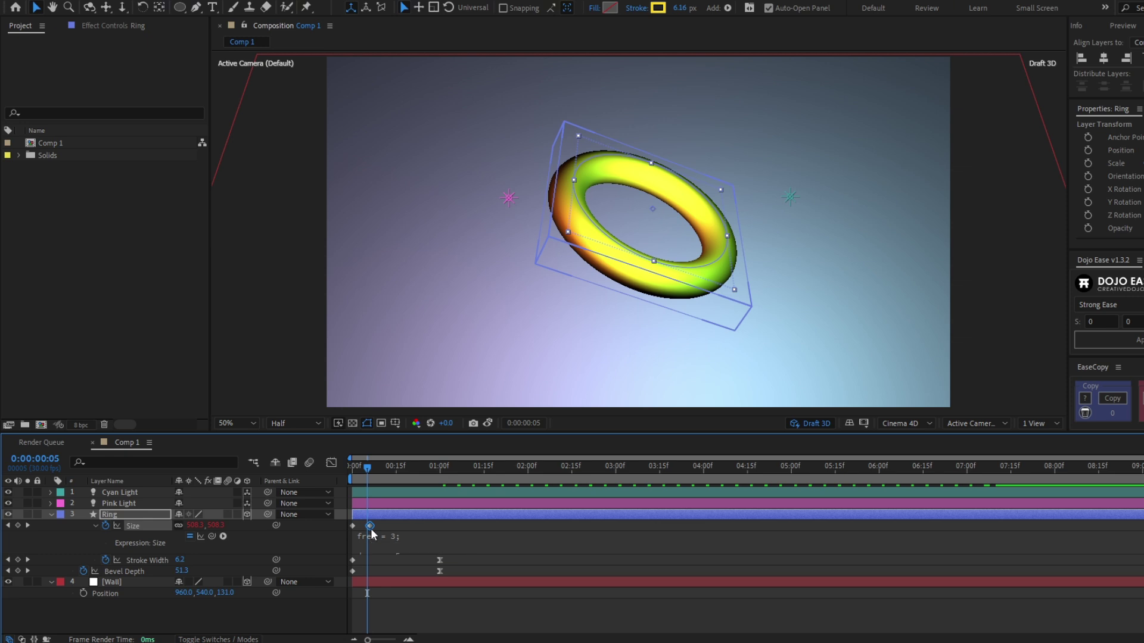
left_click(370, 526)
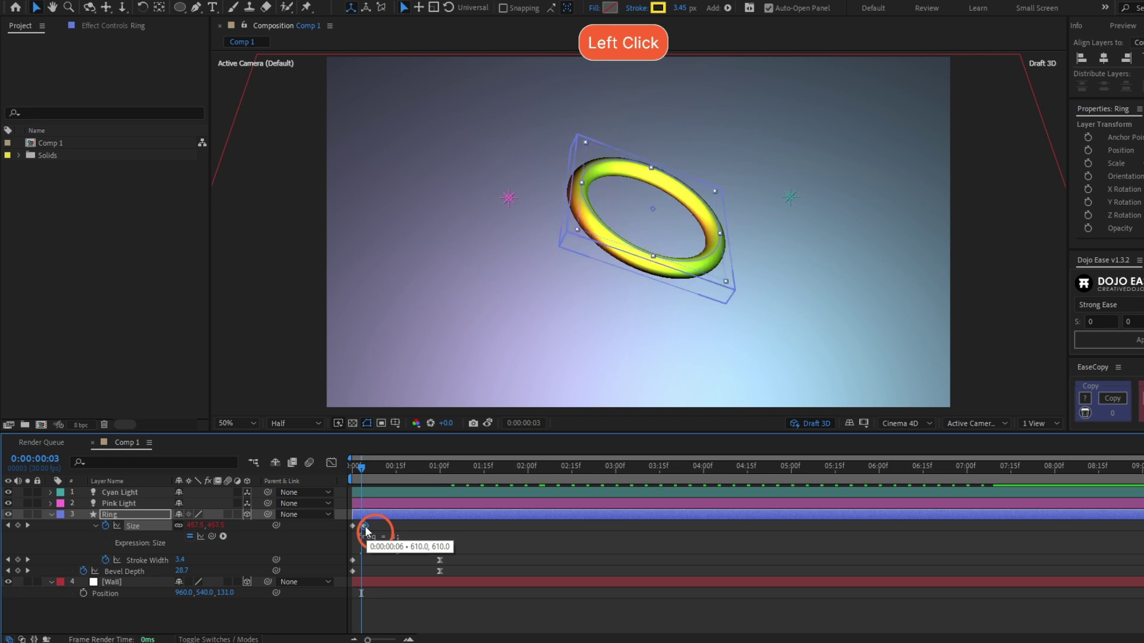
left_click(350, 465, "shift")
key("space")
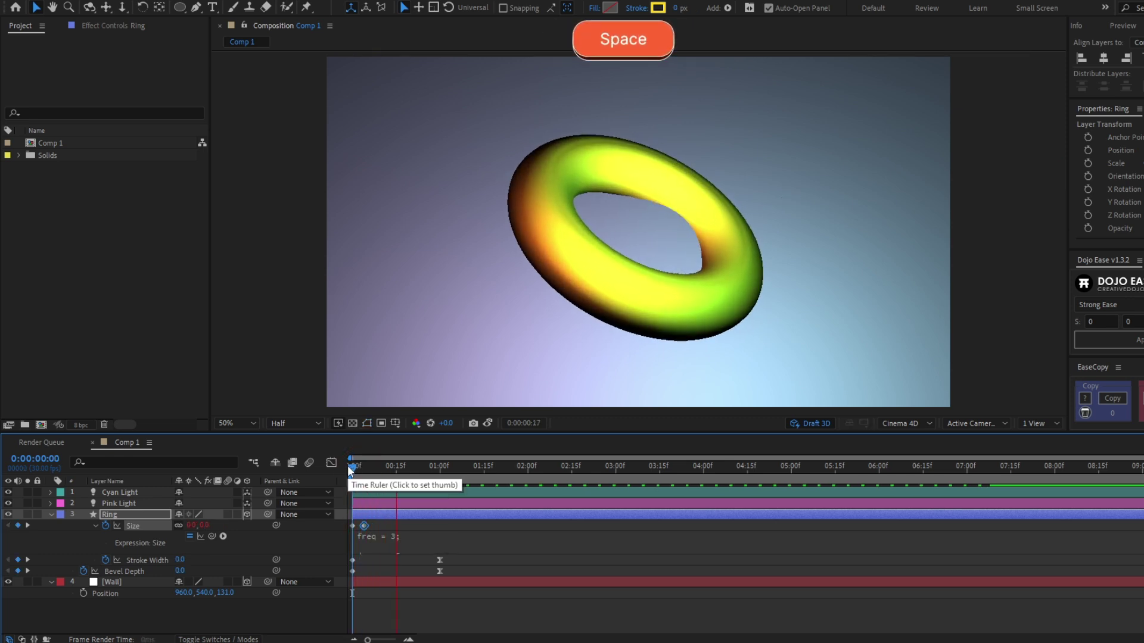
left_click(370, 526)
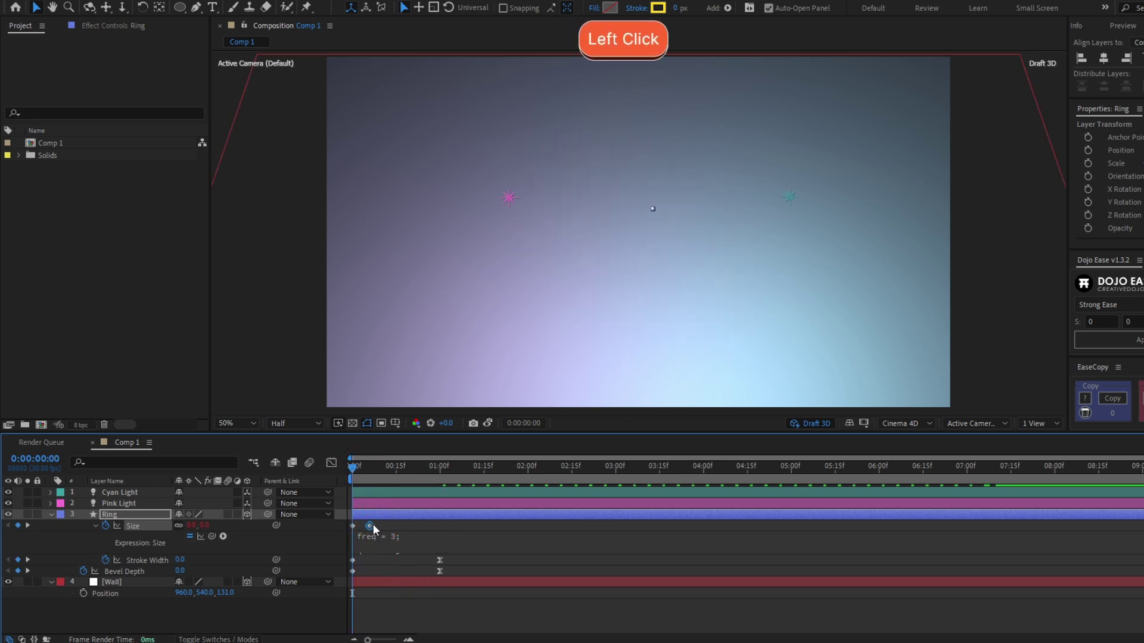
left_click(378, 604)
key("space")
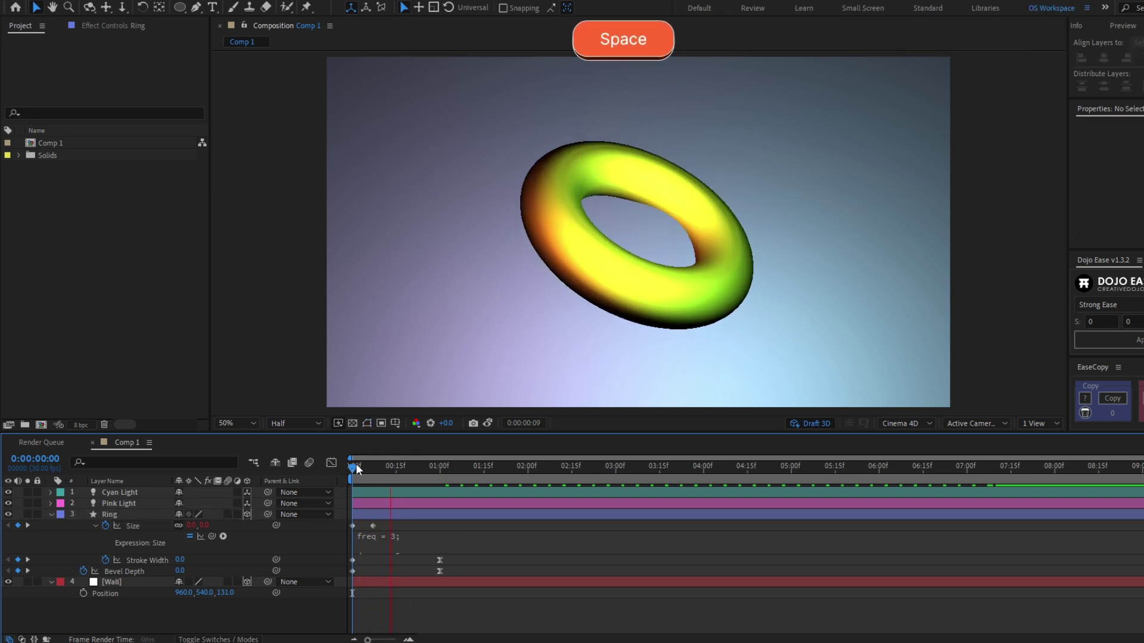
left_click(365, 537)
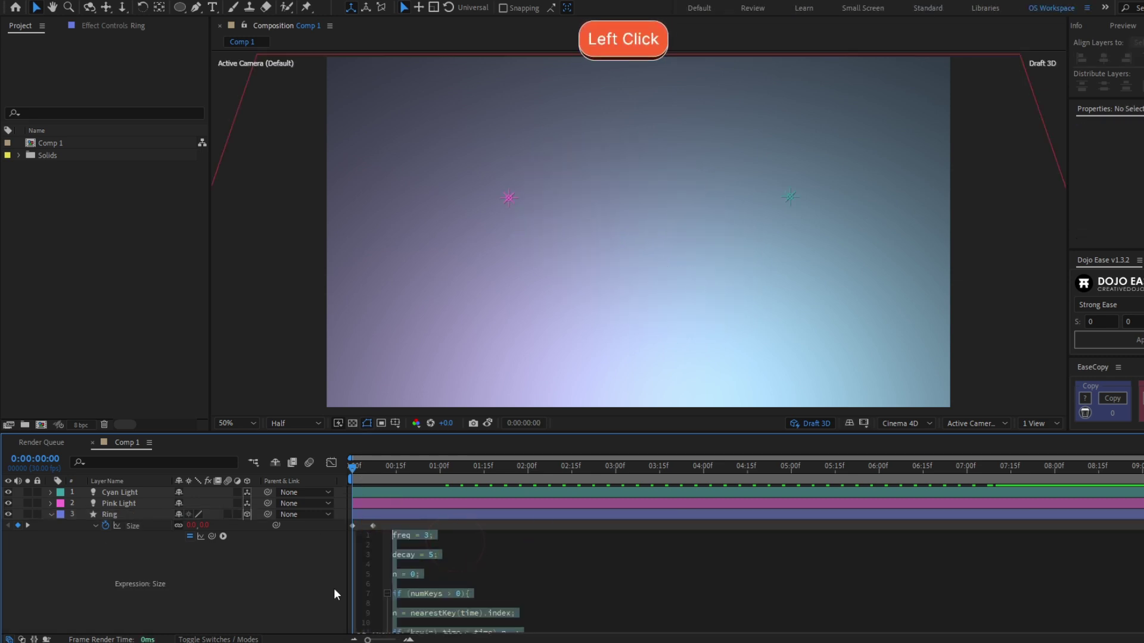
left_click(409, 527)
Animate the Ring's Y Rotation with keyframes of -24° at the first frame and 166° at two seconds.
left_click(386, 516)
mouse_move(386, 515)
left_mouse_down()
mouse_move(367, 520)
mouse_move(391, 511)
left_mouse_up()
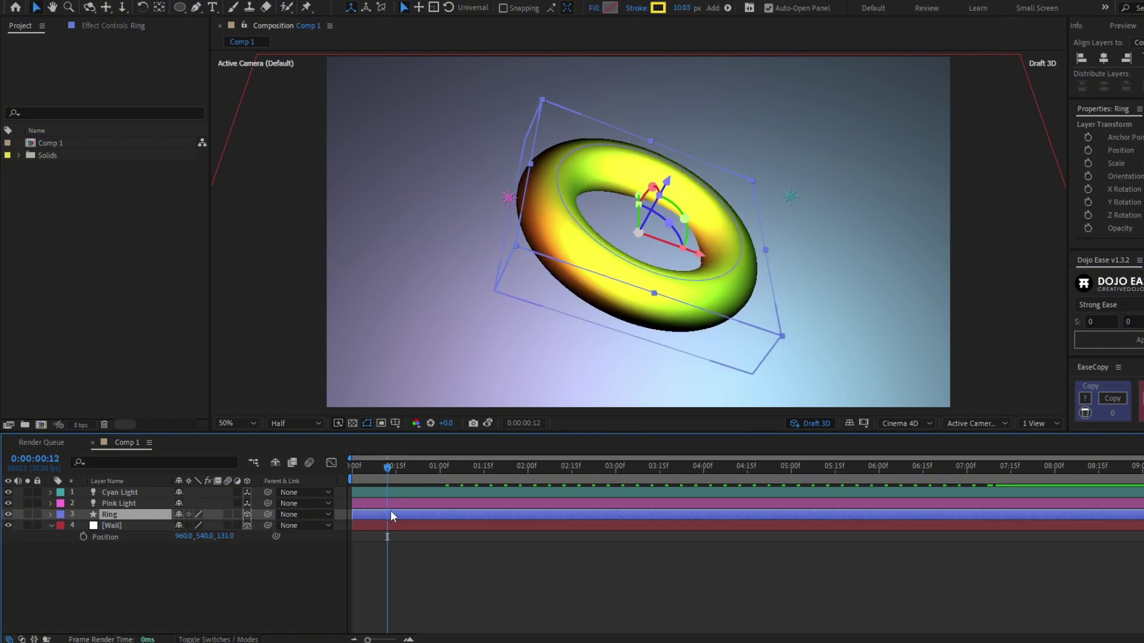
key("r")
left_click_drag(390, 510, 332, 469)
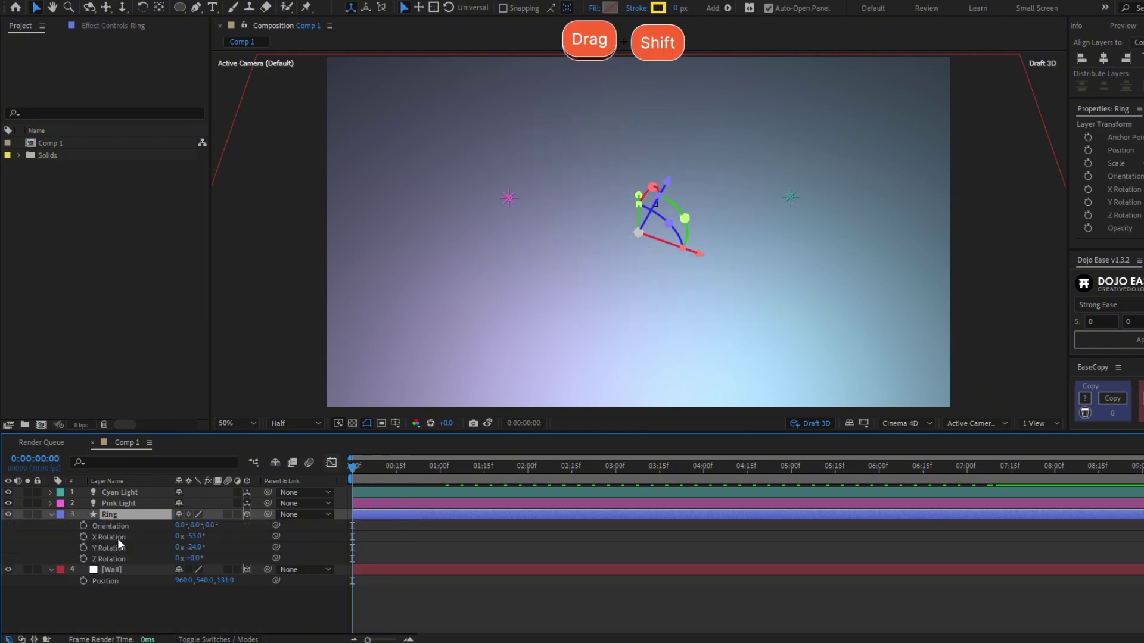
left_click(85, 547)
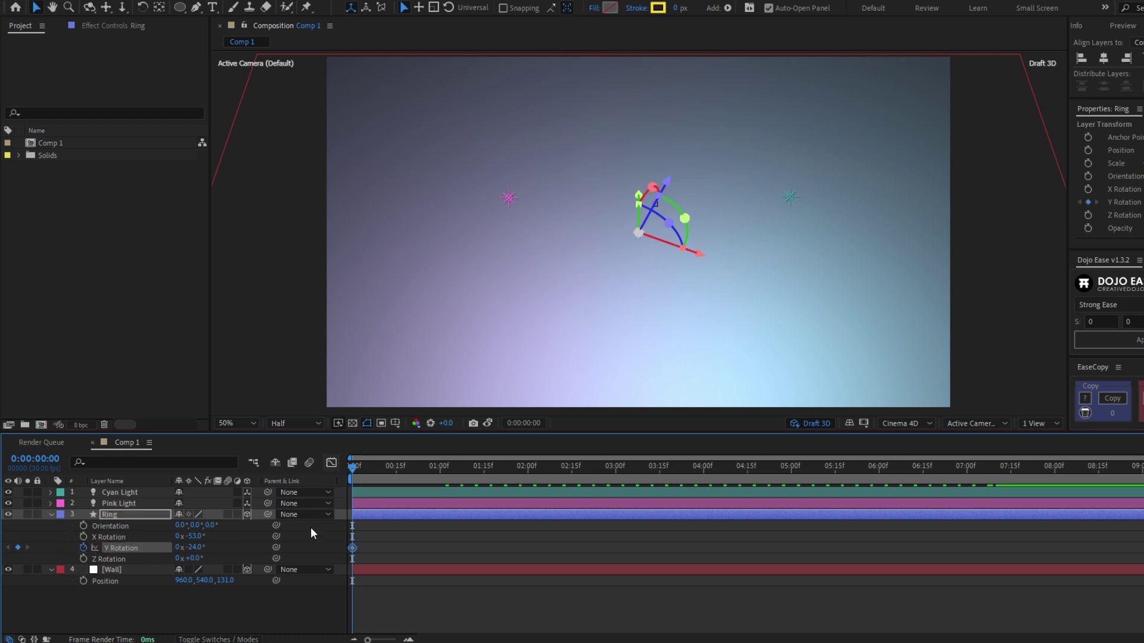
key("u")
left_click_drag(372, 474, 494, 473)
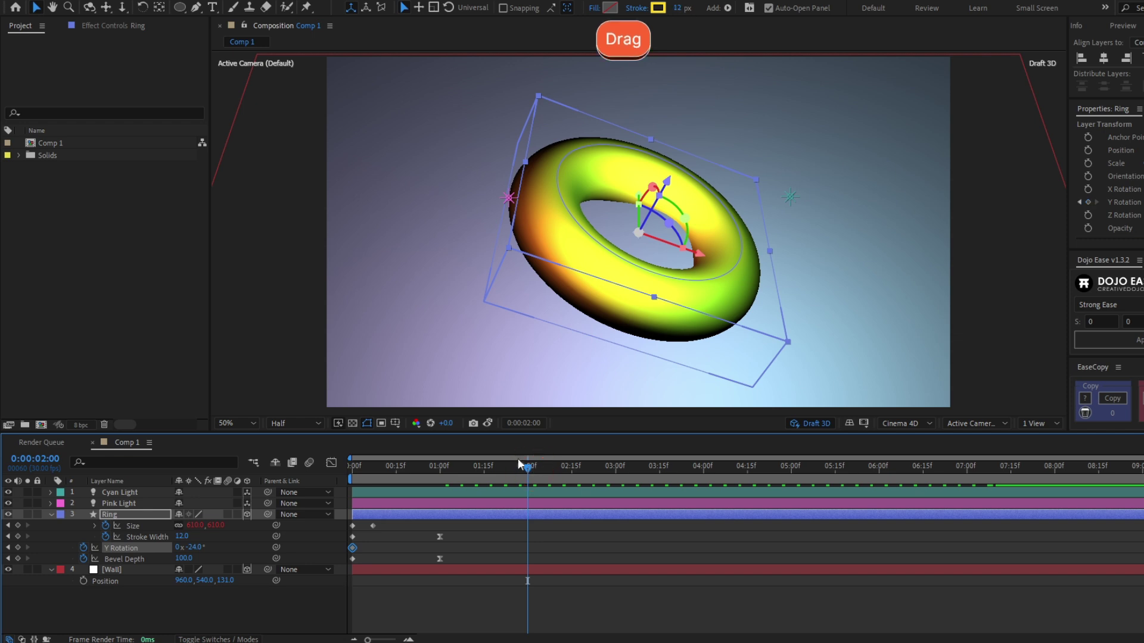
left_click_drag(190, 548, 315, 546)
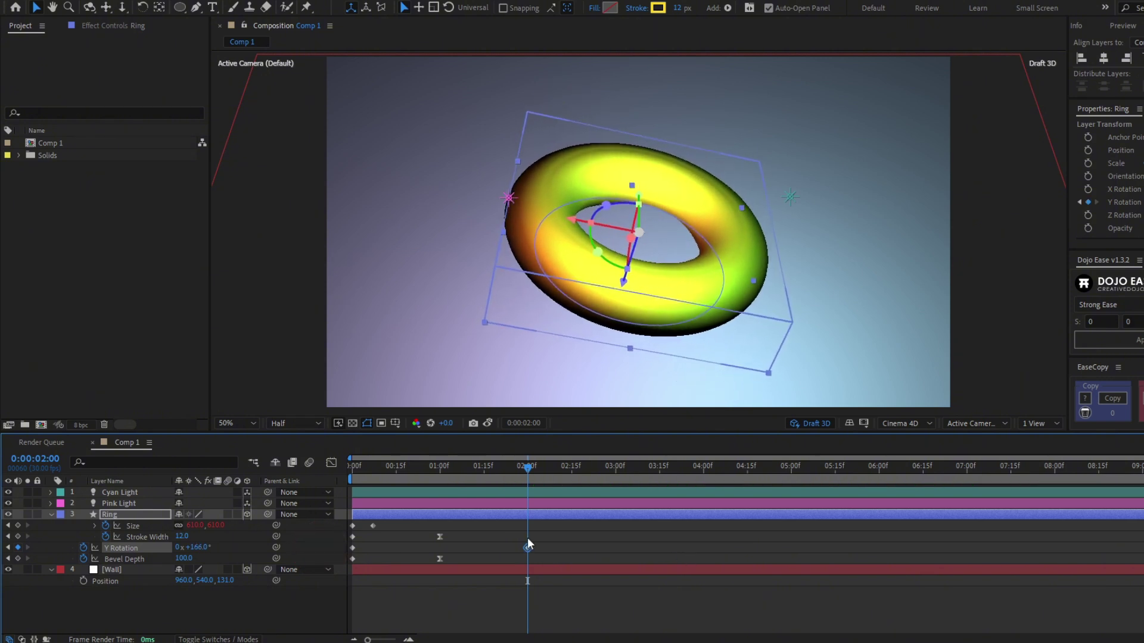
Ease the Ring's Y Rotation into its two-second keyframe by stretching the incoming influence far back in the speed graph.
left_click(331, 463)
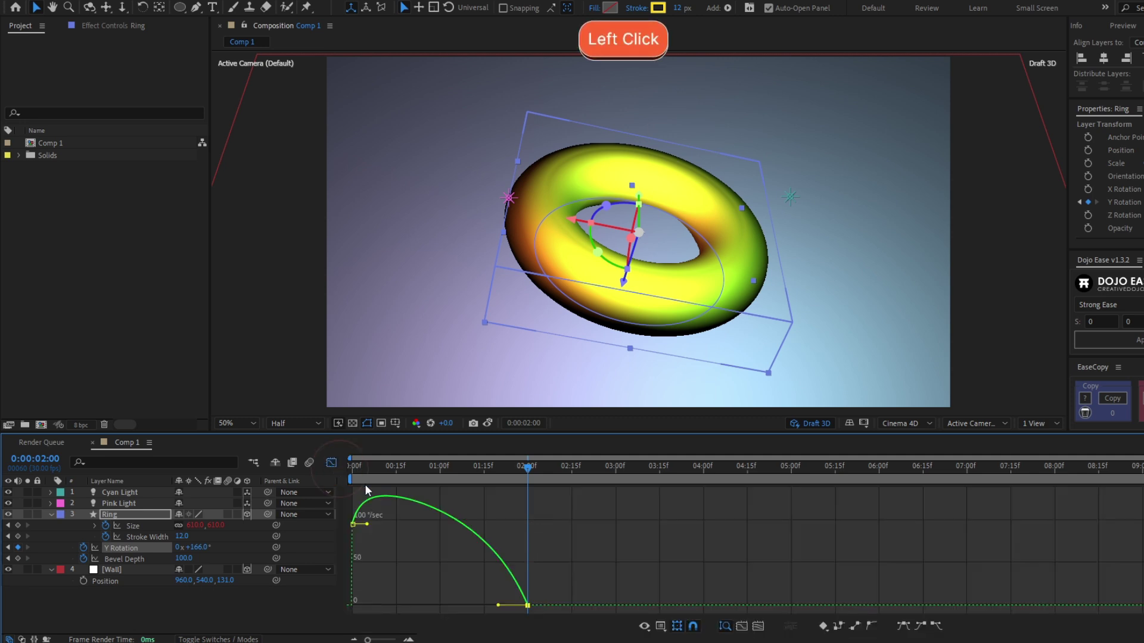
left_click_drag(498, 605, 415, 607)
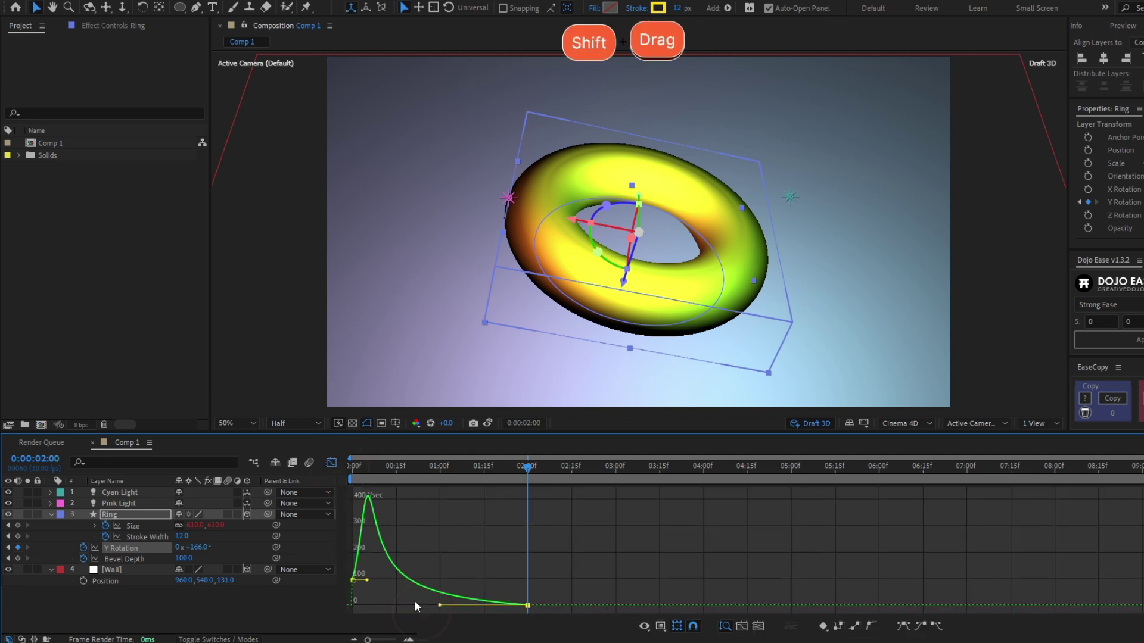
left_click(331, 463)
Reposition the Wall layer to 960, 481, 351 so it sits farther back and still fills the frame.
left_click(529, 570)
key("p")
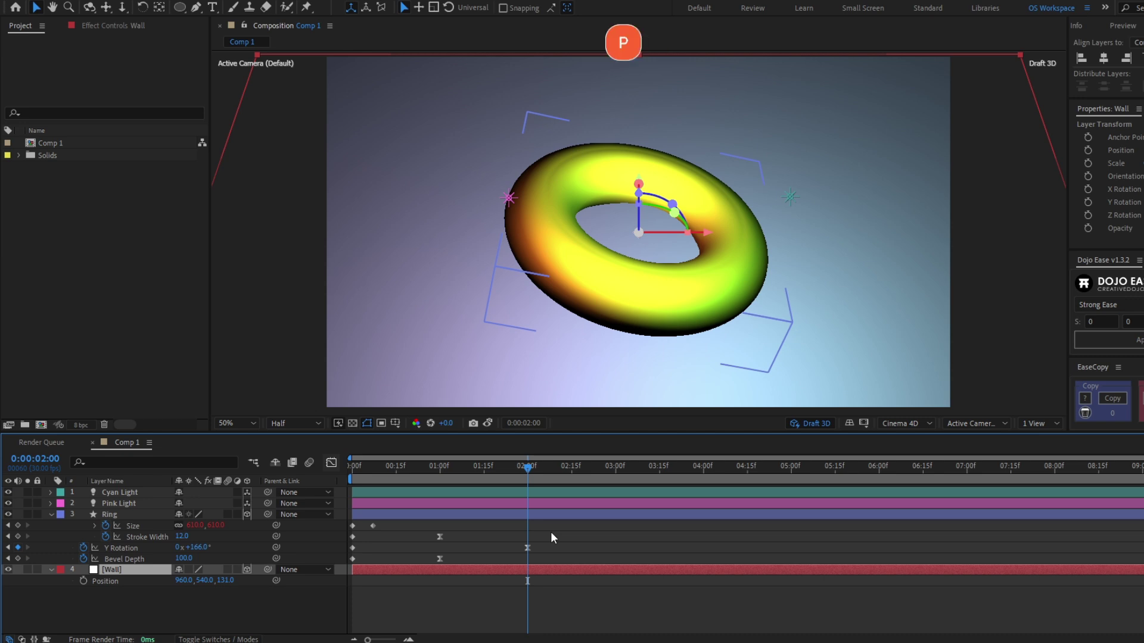
left_click_drag(225, 581, 380, 592)
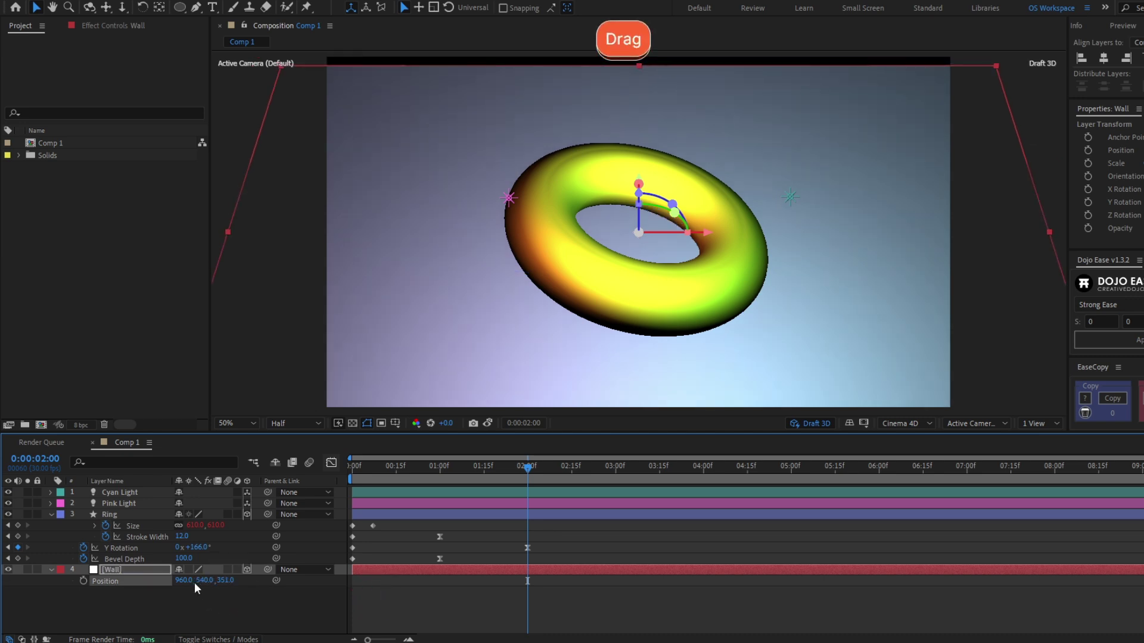
left_click_drag(201, 583, 161, 550)
left_click(542, 602)
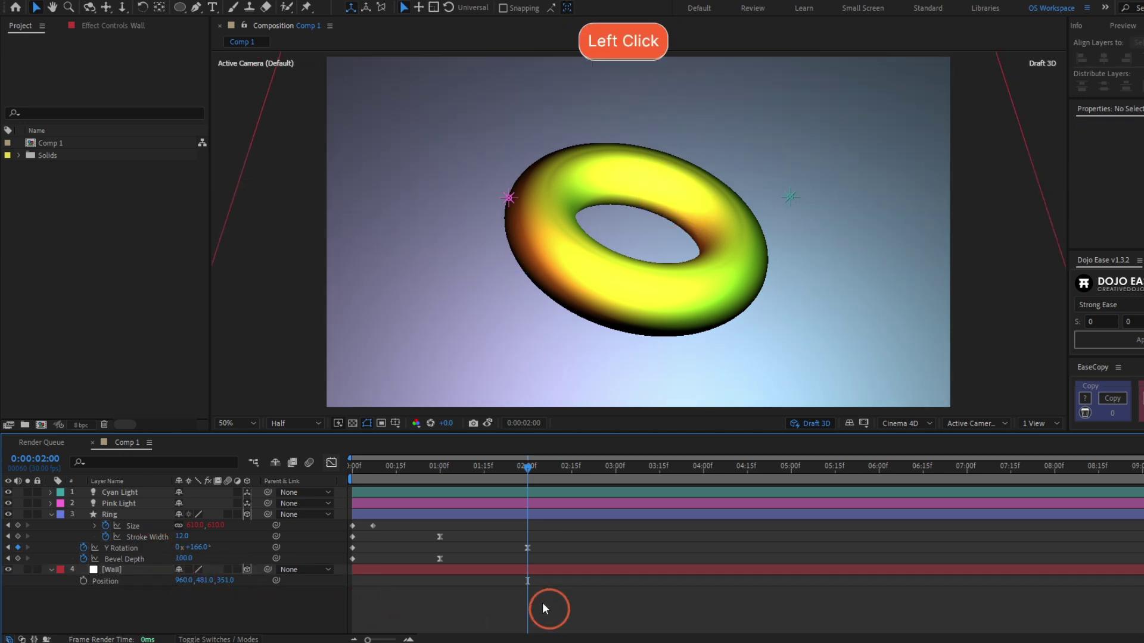
Preview the animation from the first frame and try a different X Rotation on the Ring at one second.
left_click_drag(528, 466, 294, 498)
key("space")
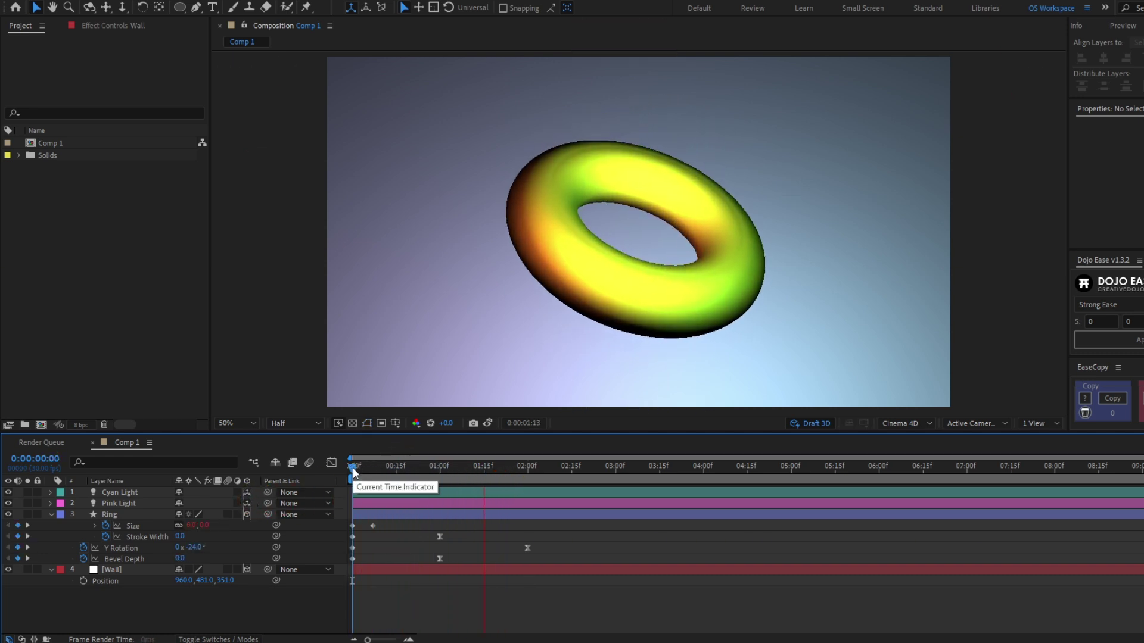
left_click(149, 514)
key("r")
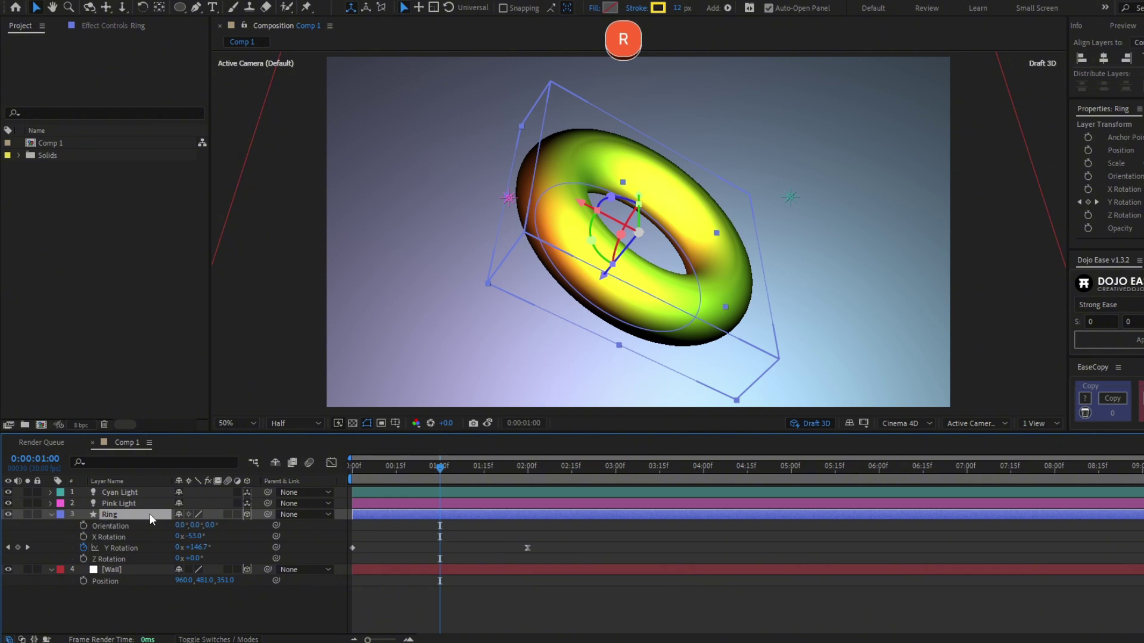
left_click_drag(189, 536, 411, 554)
key("ctrl+z")
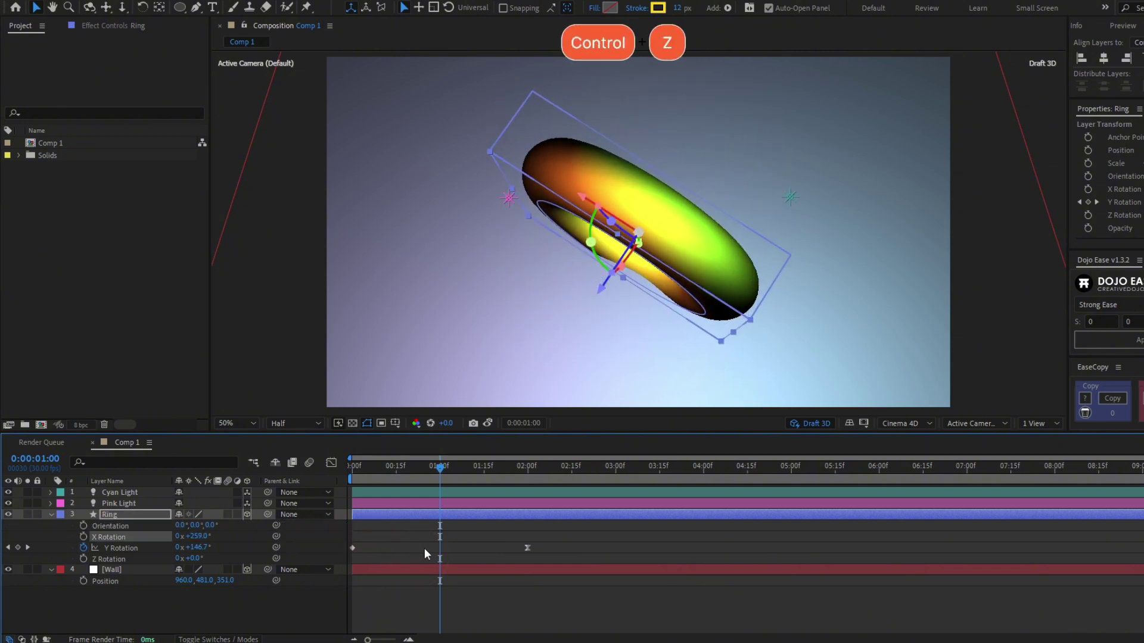
Reposition the Wall layer to 960, 445, 449 so it sits farther behind the Ring.
left_click(417, 570)
key("p")
left_click(224, 584)
left_click(280, 548)
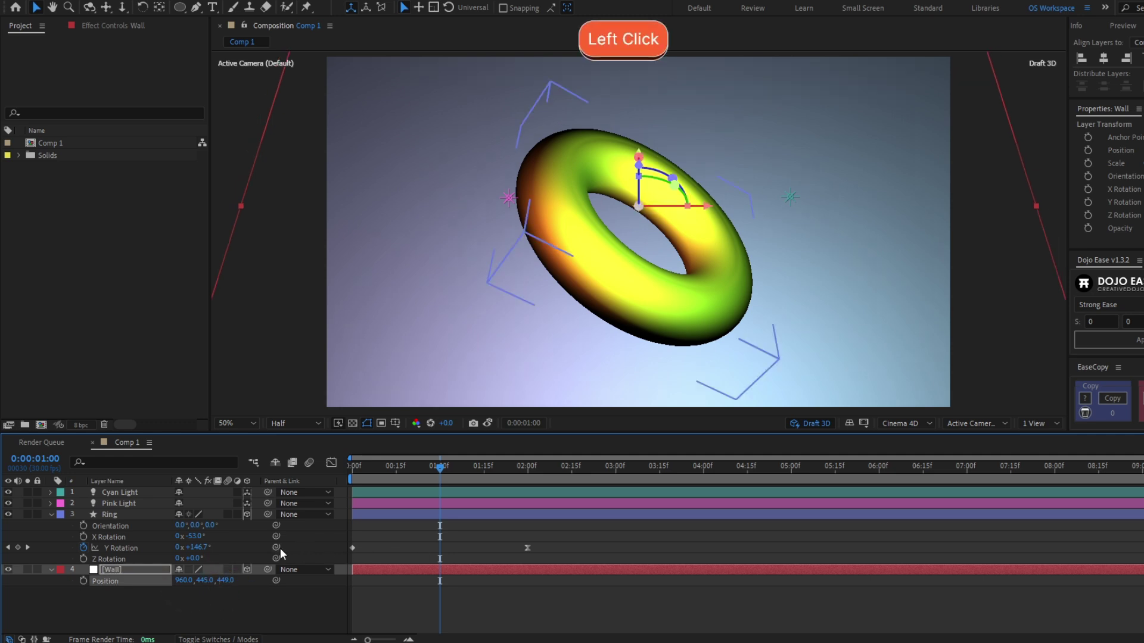
Keyframe the Ring's X Rotation at -53° at one second and 132° at two seconds, and set its two-second Y Rotation to 198°.
key("u")
mouse_move(352, 468)
left_mouse_down()
mouse_move(390, 483)
mouse_move(563, 495)
mouse_move(427, 508)
mouse_move(443, 510)
left_mouse_up()
key("r")
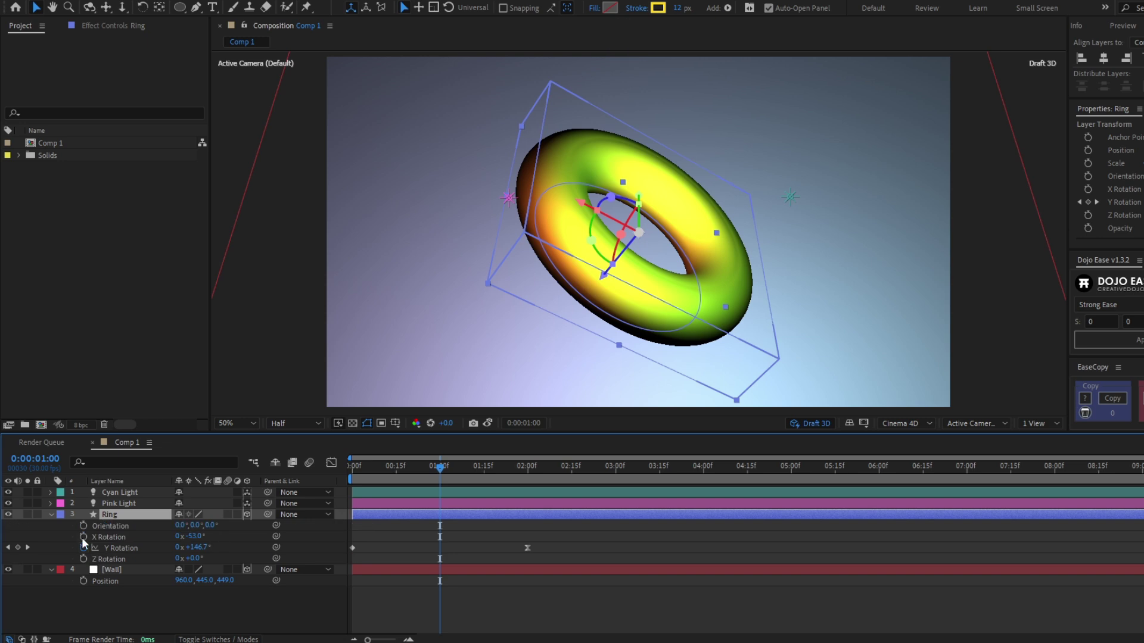
left_click_drag(195, 541, 298, 540)
key("ctrl+z")
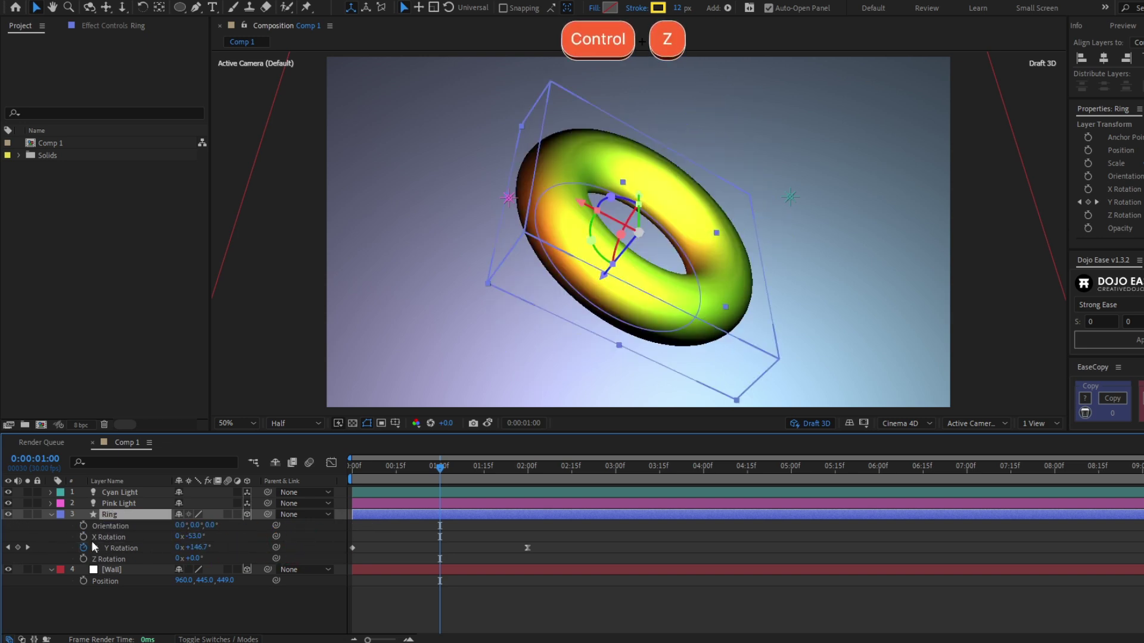
left_click(83, 547)
left_click_drag(440, 473, 527, 474)
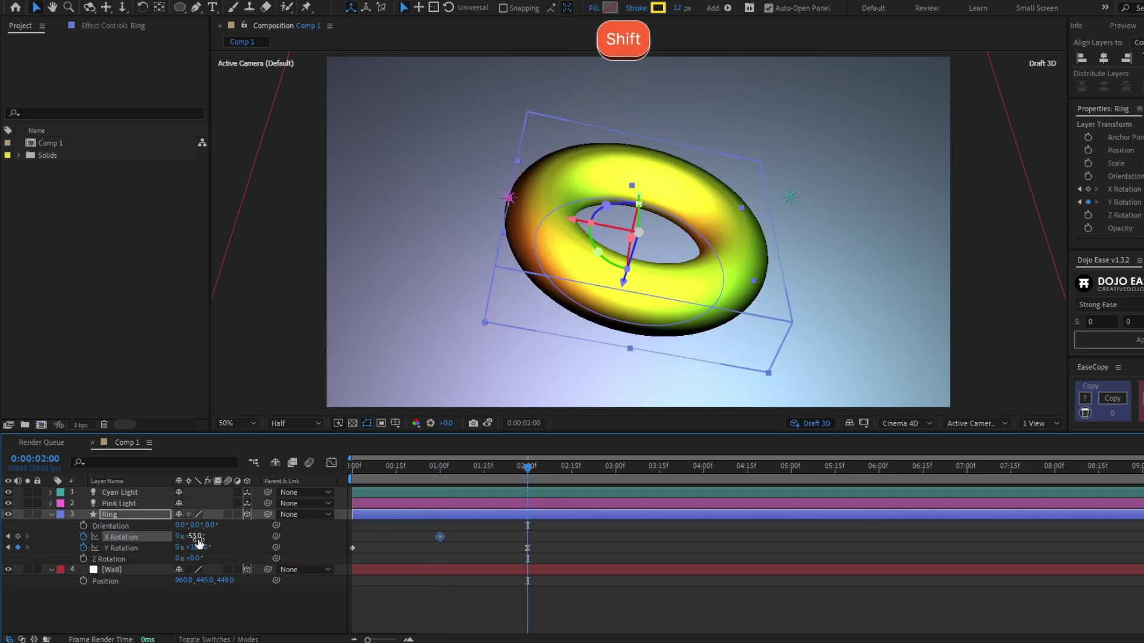
left_click_drag(191, 536, 307, 556)
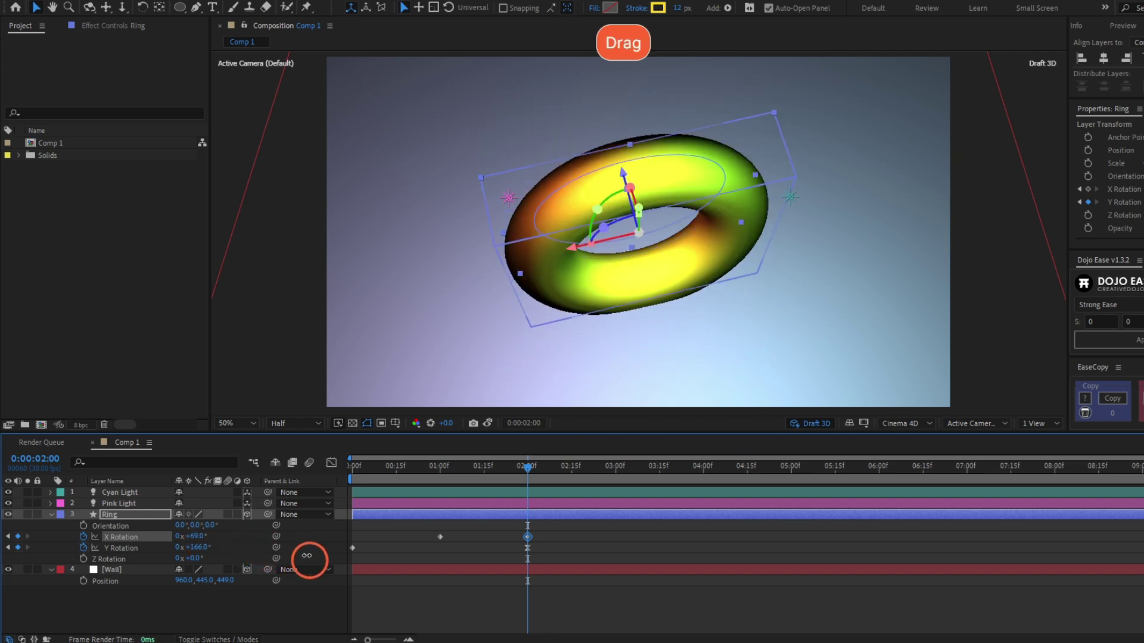
mouse_move(214, 546)
left_mouse_down()
mouse_move(204, 538)
mouse_move(221, 537)
left_mouse_up()
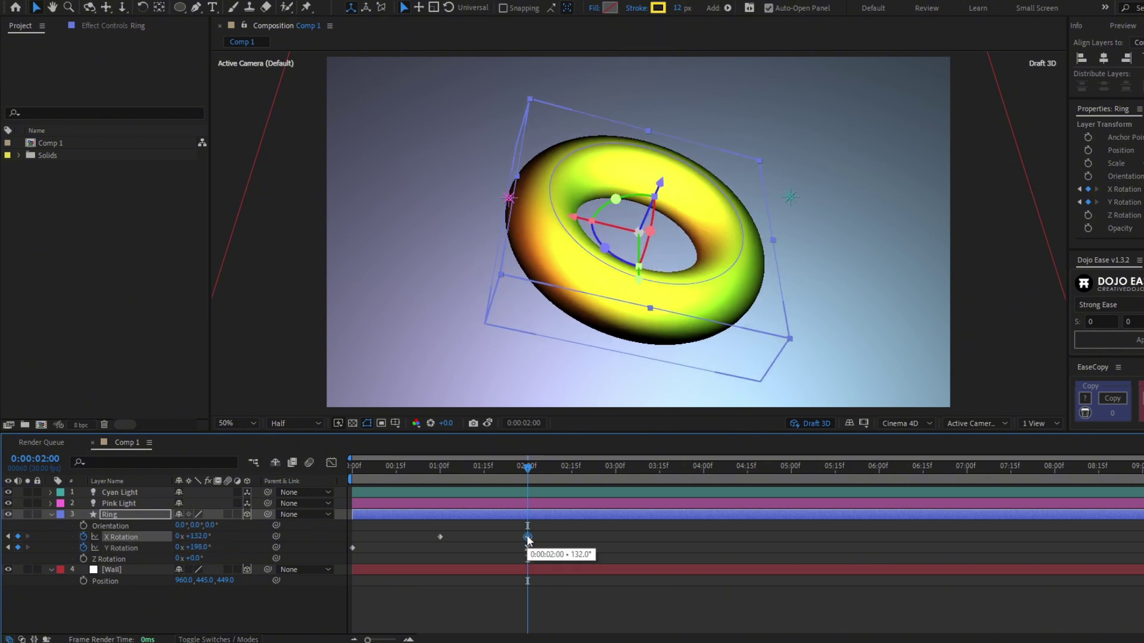
Ease the Ring's X Rotation into its two-second keyframe by lengthening the incoming influence in the speed graph, and preview the motion.
left_click(332, 462)
mouse_move(506, 605)
left_mouse_down()
mouse_move(468, 605)
mouse_move(483, 605)
left_mouse_up()
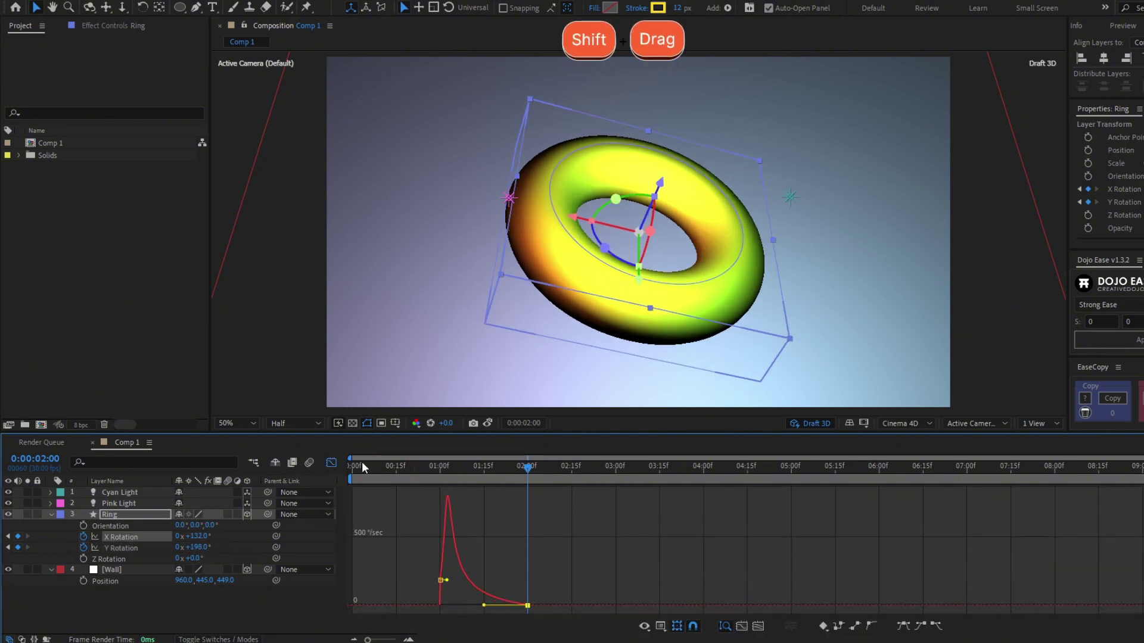
left_click(331, 463)
key("space")
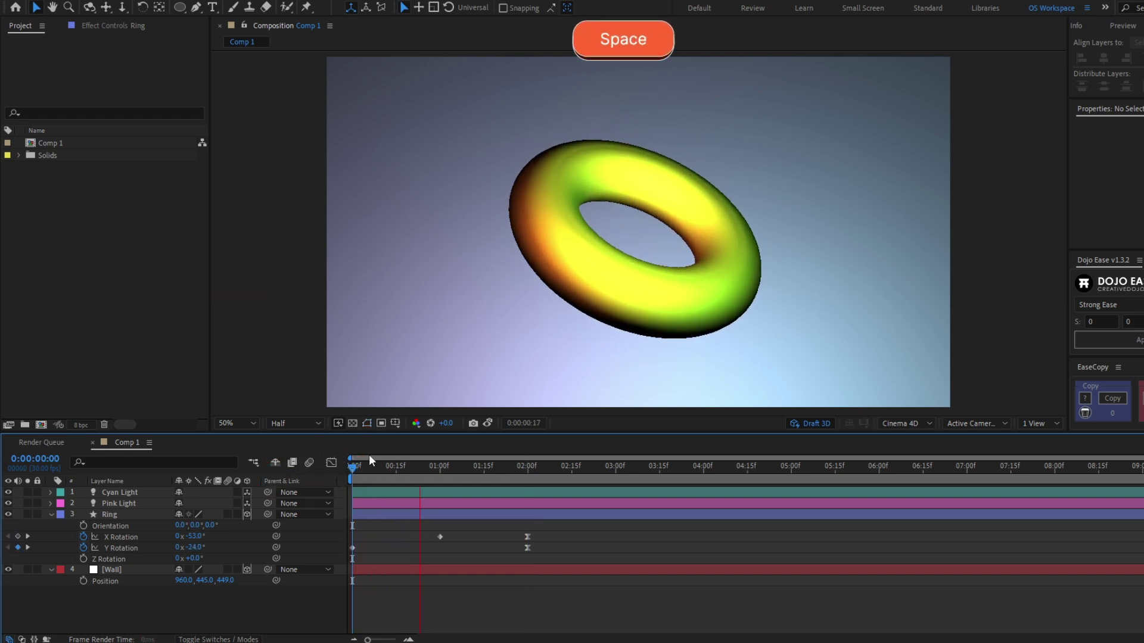
Shift the Ring's final X and Y Rotation keyframes to about 2:04 and its first X Rotation keyframe to about frame 11, previewing the animation.
left_click_drag(522, 527, 540, 524)
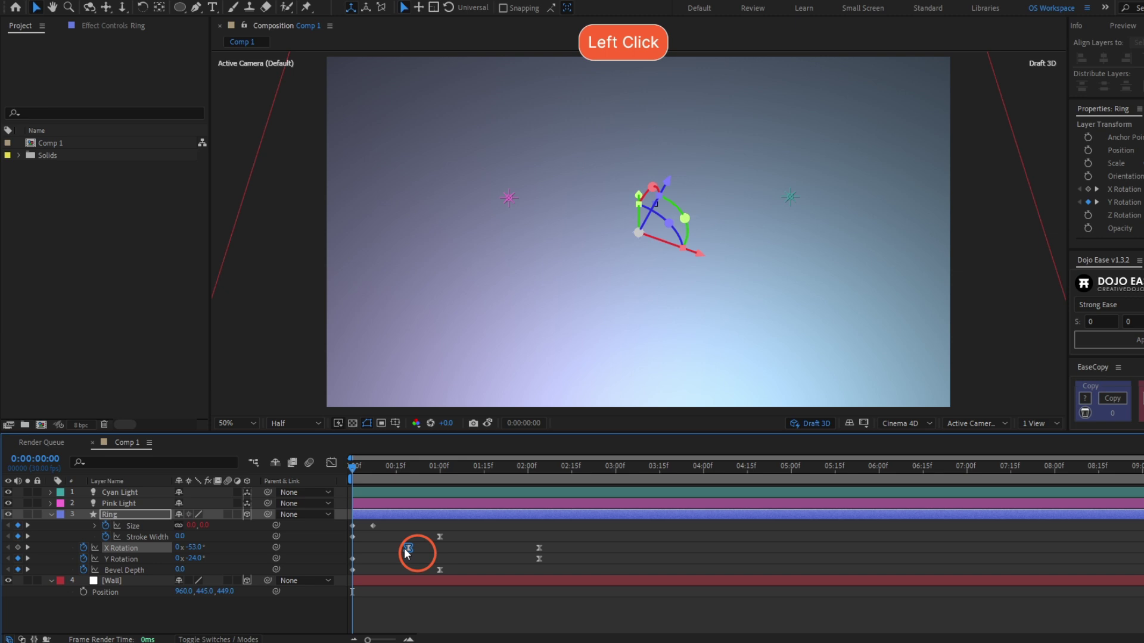
left_click(387, 548)
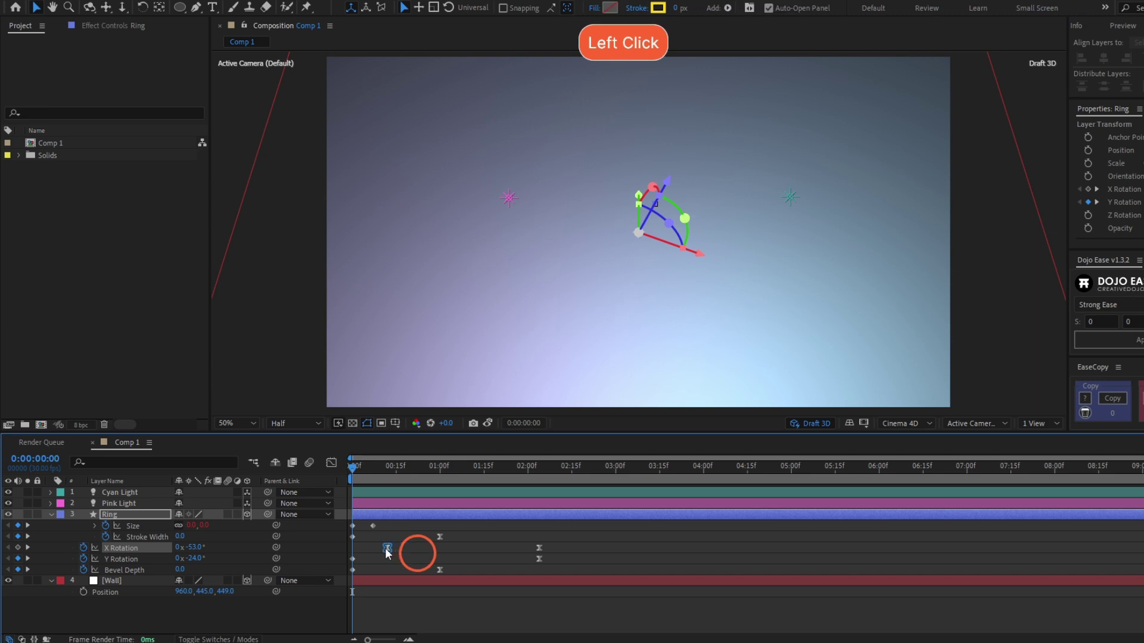
key("space")
left_click(353, 471)
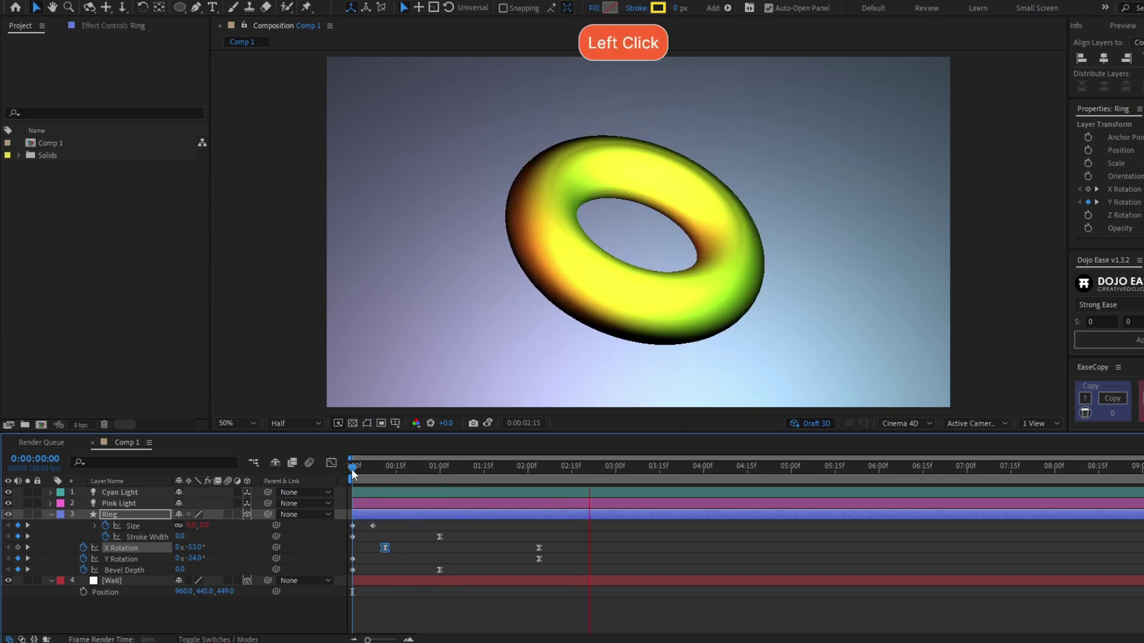
key("space")
left_click_drag(553, 469, 549, 535)
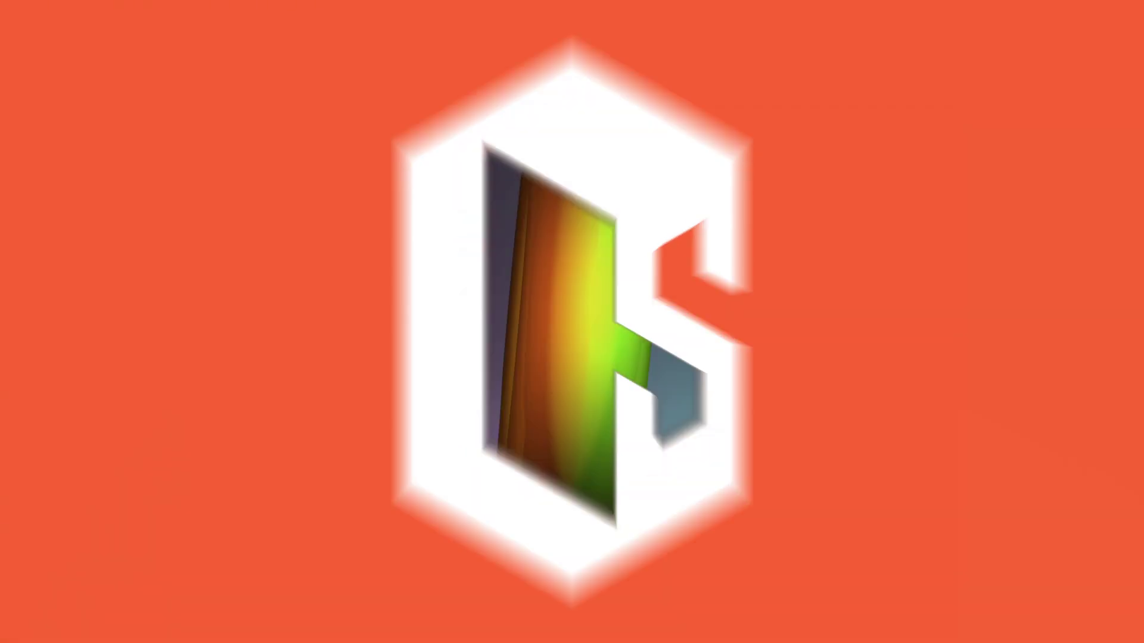